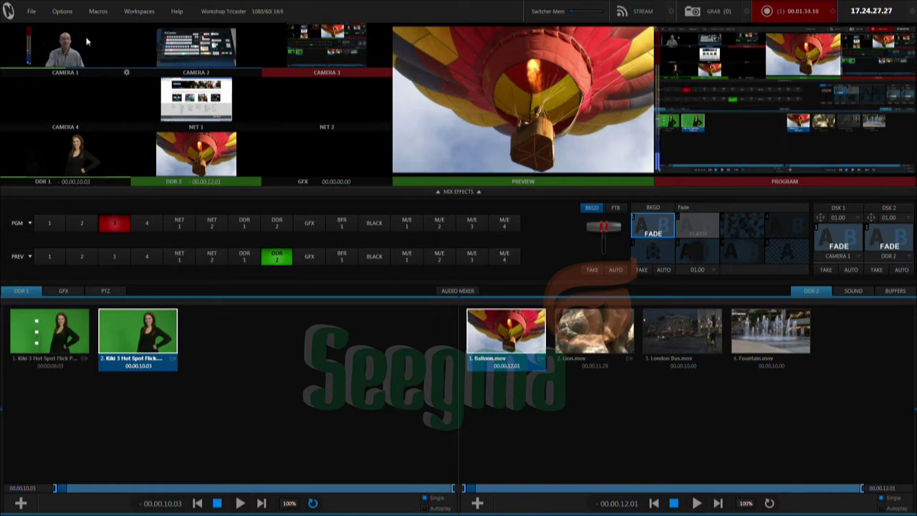
- Toggle LiveMatte off and on in Camera 1's settings to compare the raw and keyed picture, leaving it enabled
click(126, 74)
click(72, 97)
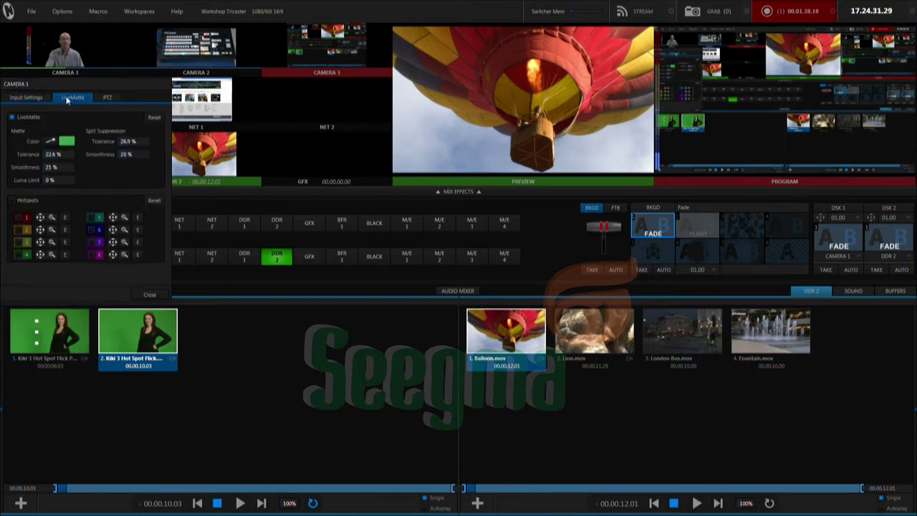
click(12, 118)
click(12, 117)
click(12, 117)
click(12, 117)
click(12, 118)
click(13, 117)
click(149, 295)
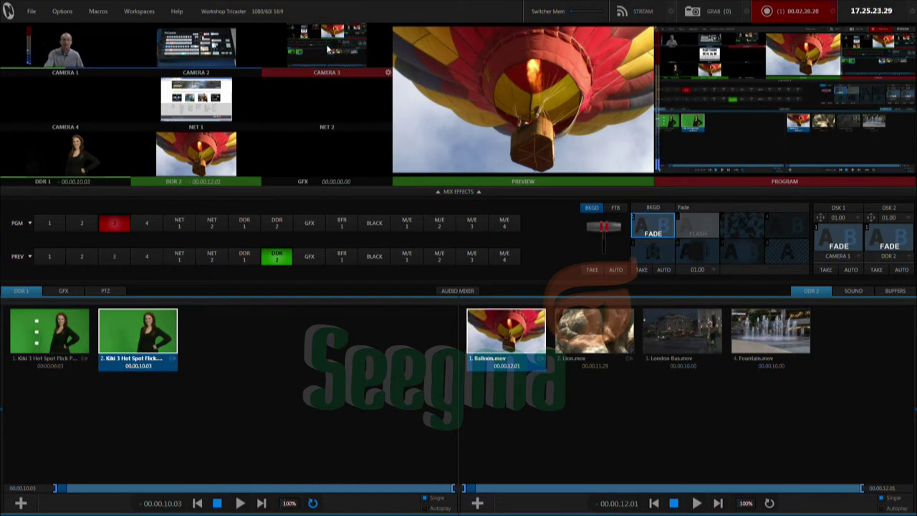
- Cut the Camera 1 overlay on DSK 1 onto the program output and take it off air again
click(826, 271)
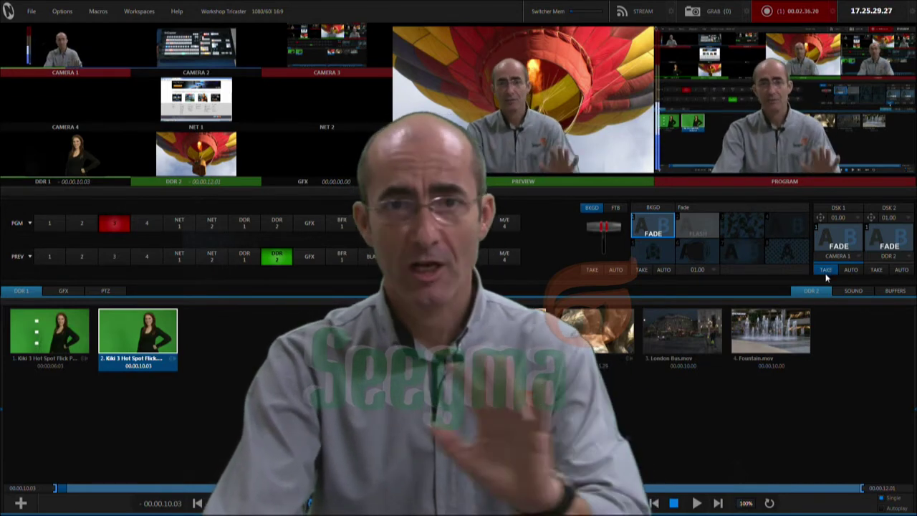
click(827, 272)
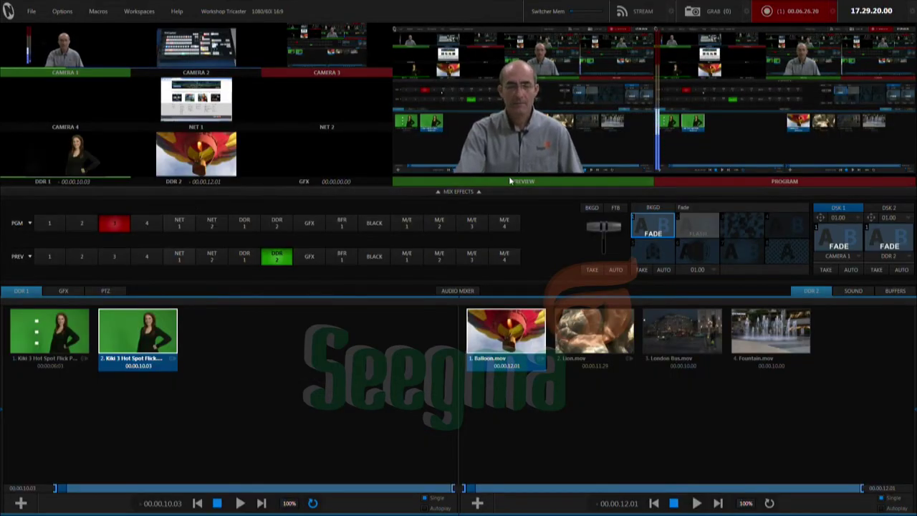
- Expand the mix effects rows, and bring the DSK 1 Camera 1 overlay in manually with the T-bar before cutting it off air
click(458, 192)
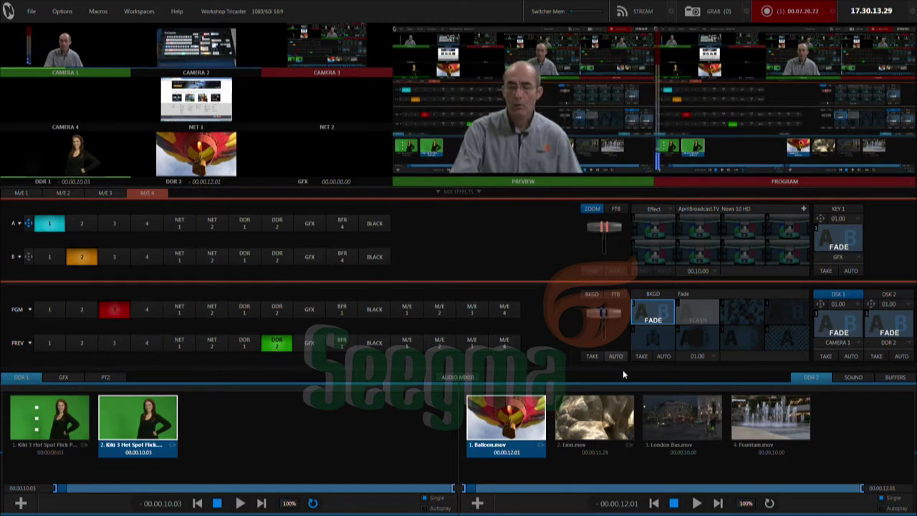
drag(604, 317, 603, 334)
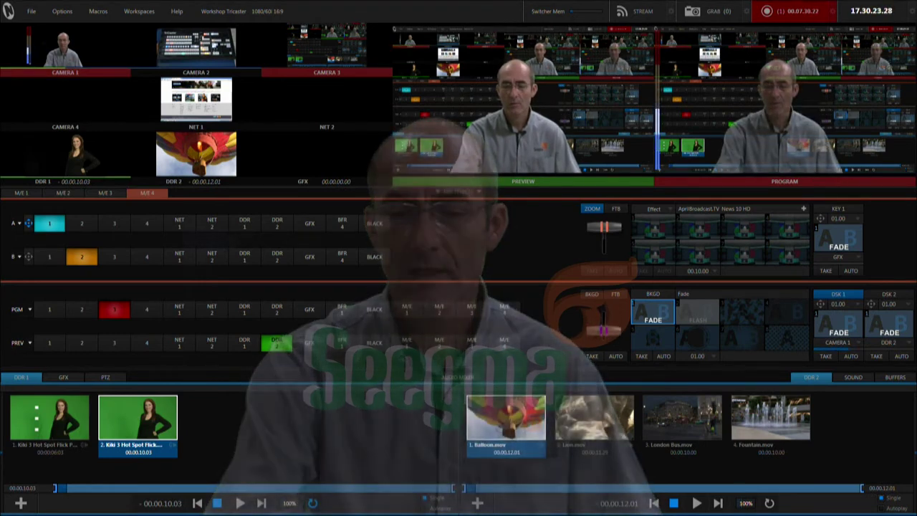
click(824, 356)
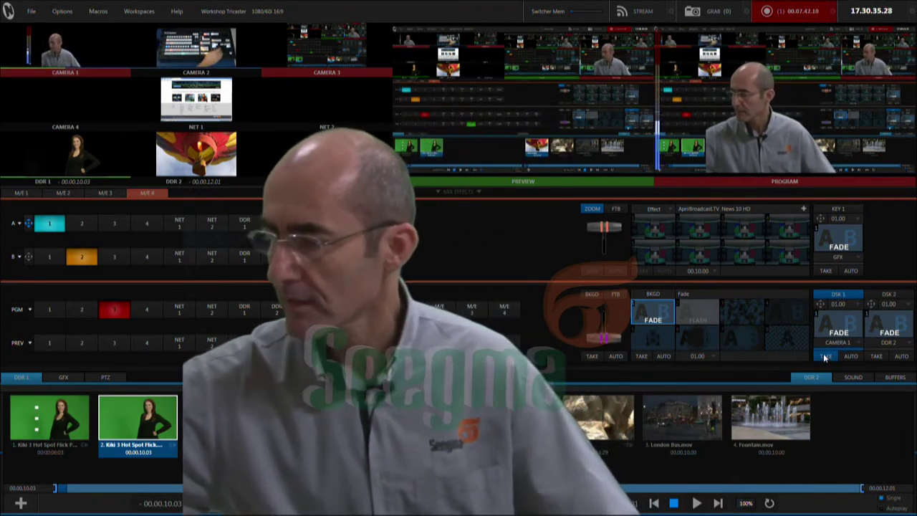
- Put Camera 2 on preview and try out the background transitions, including Flash, Noise, Twirl and Diamonds
key(shift+8)
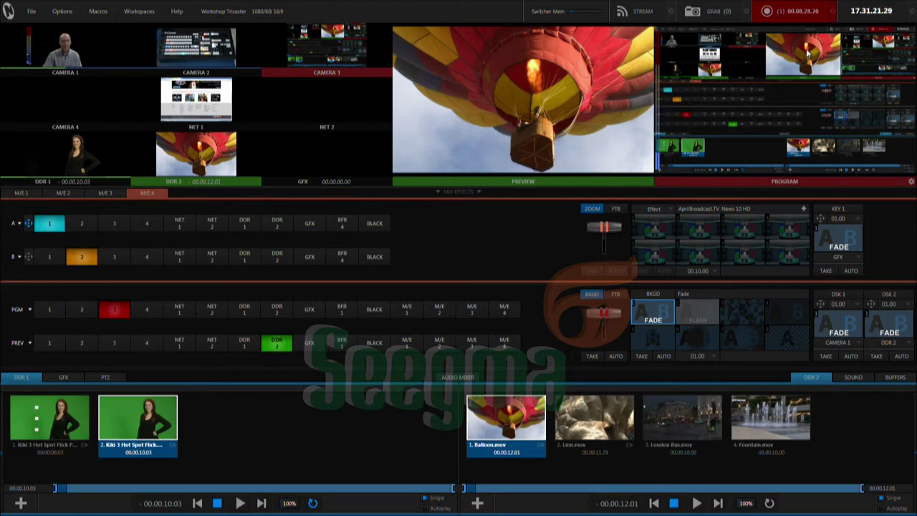
key(shift+2)
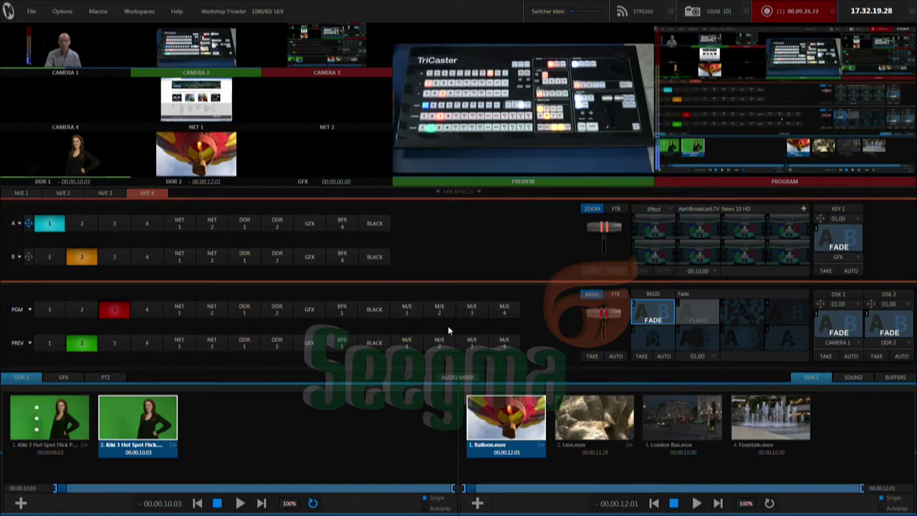
click(709, 317)
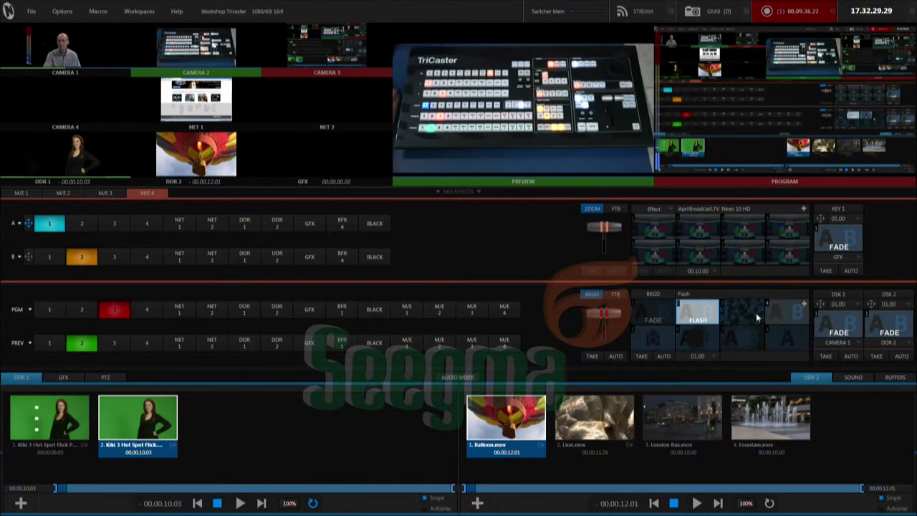
click(658, 315)
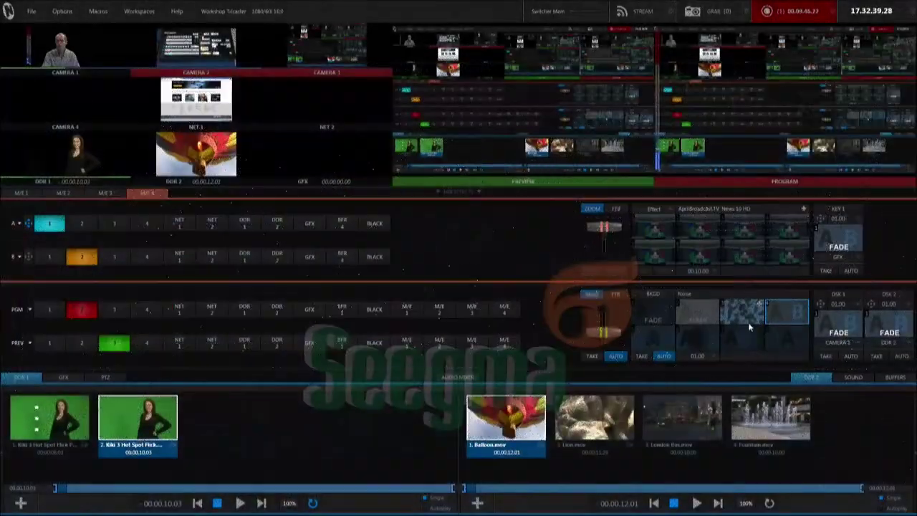
click(655, 335)
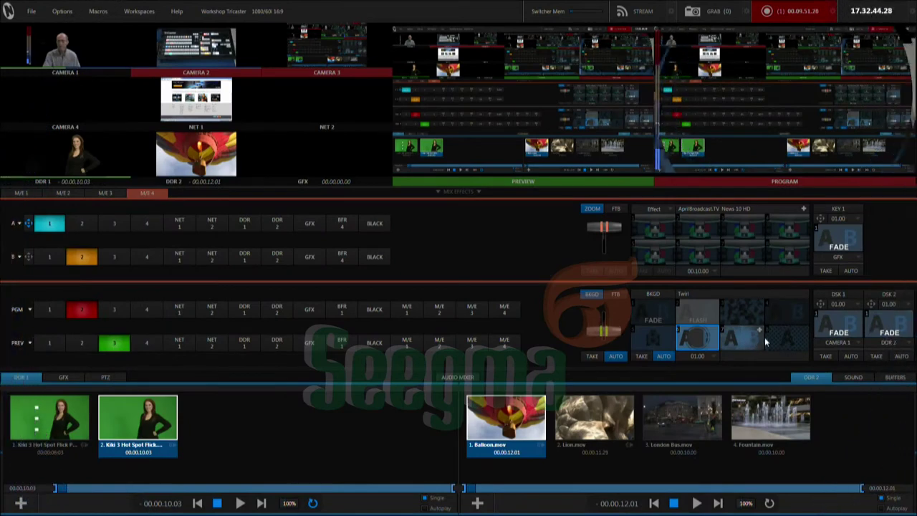
click(783, 339)
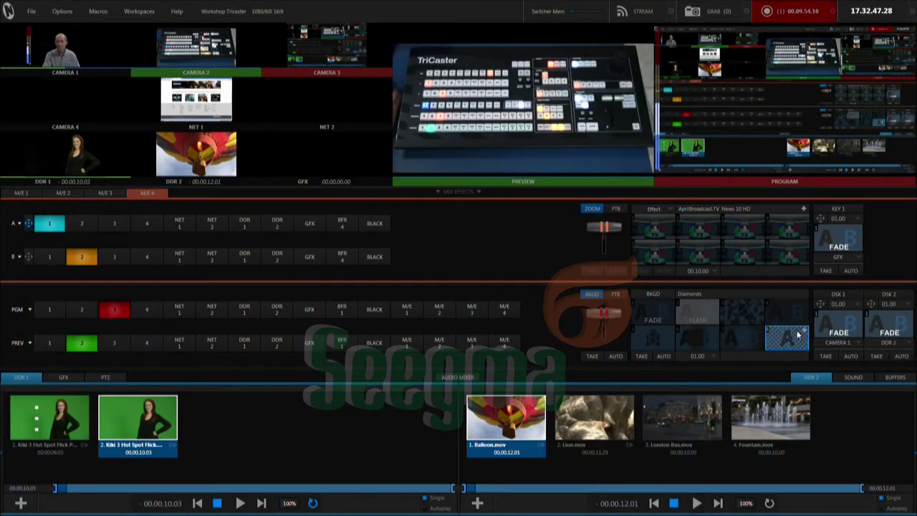
- Browse the transition categories from Clock to Trajectories and load a Fly In transition into the Diamonds slot
click(804, 334)
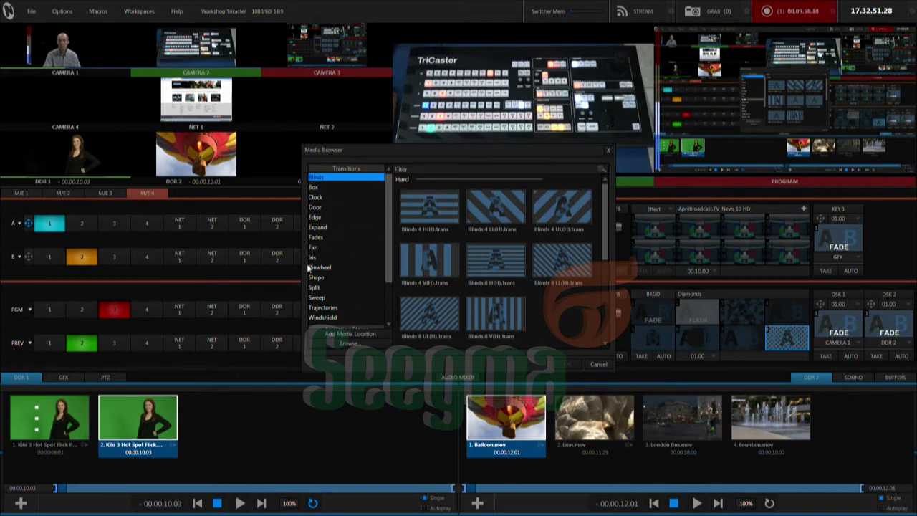
click(314, 197)
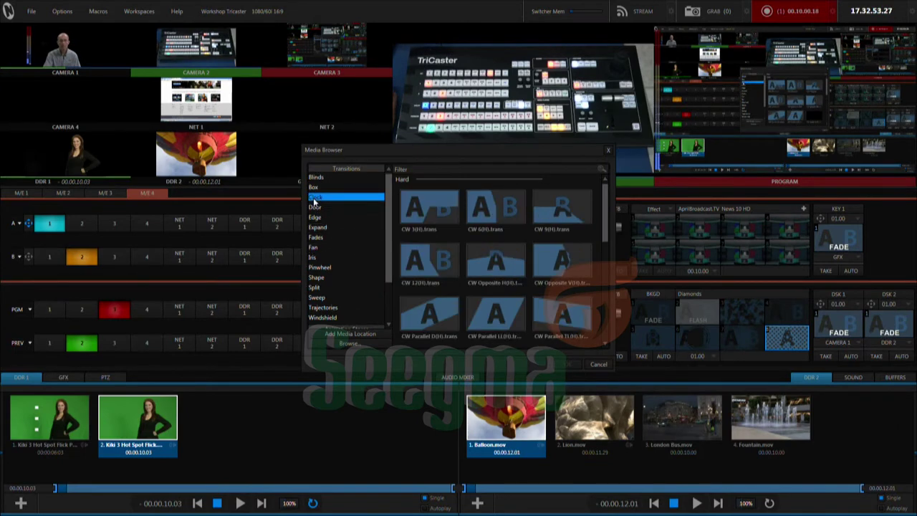
click(315, 207)
click(314, 217)
click(316, 227)
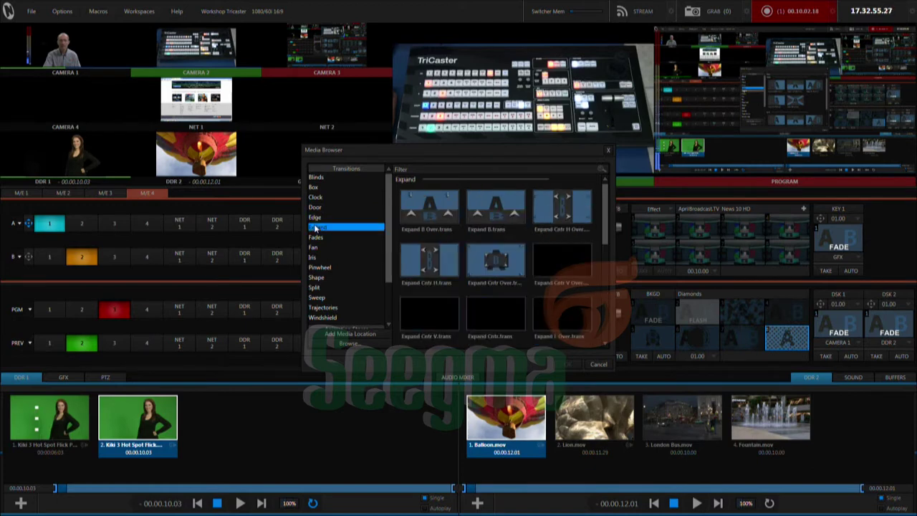
click(313, 248)
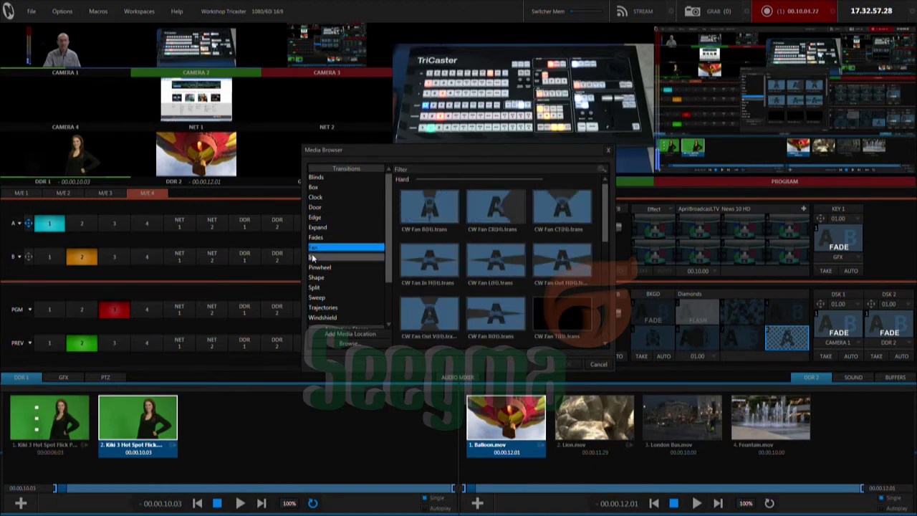
scroll(344, 244, down, 3)
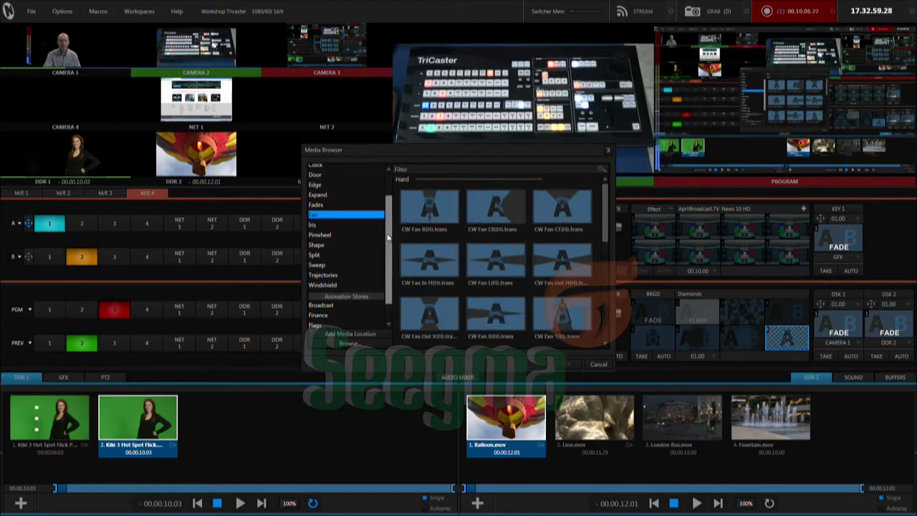
click(324, 253)
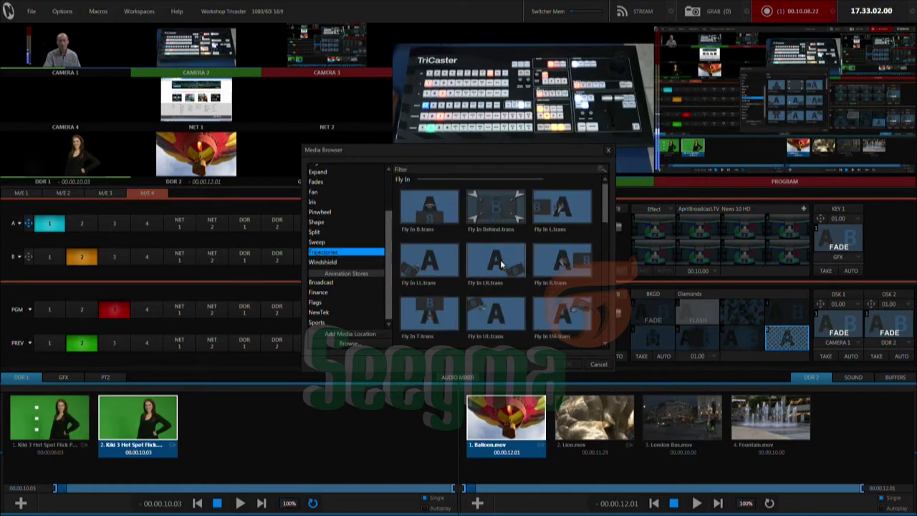
click(566, 362)
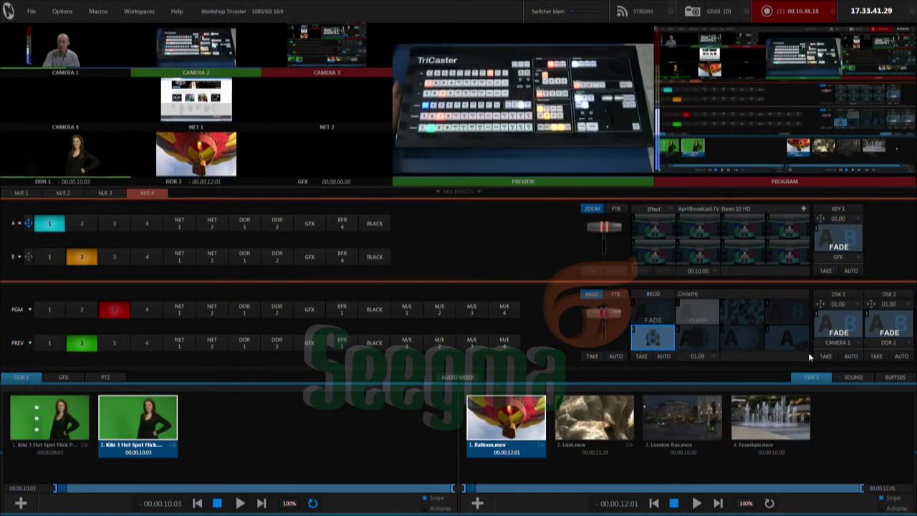
- Load Alien Hand.trans from the Broadcast animation stores into the last background transition slot
click(804, 331)
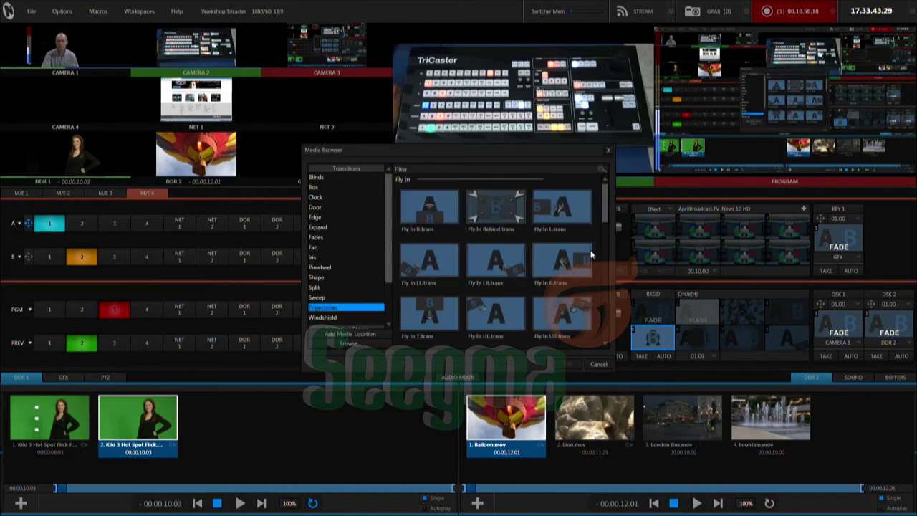
drag(386, 224, 389, 288)
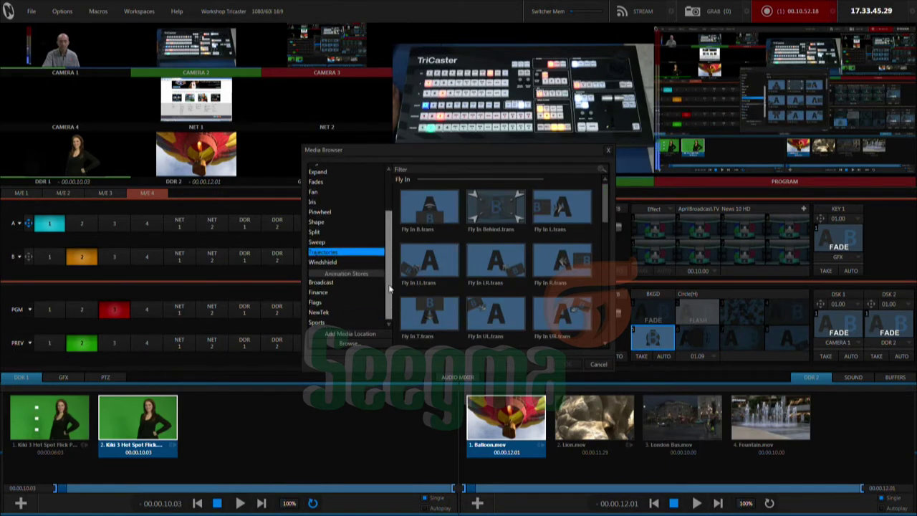
click(326, 281)
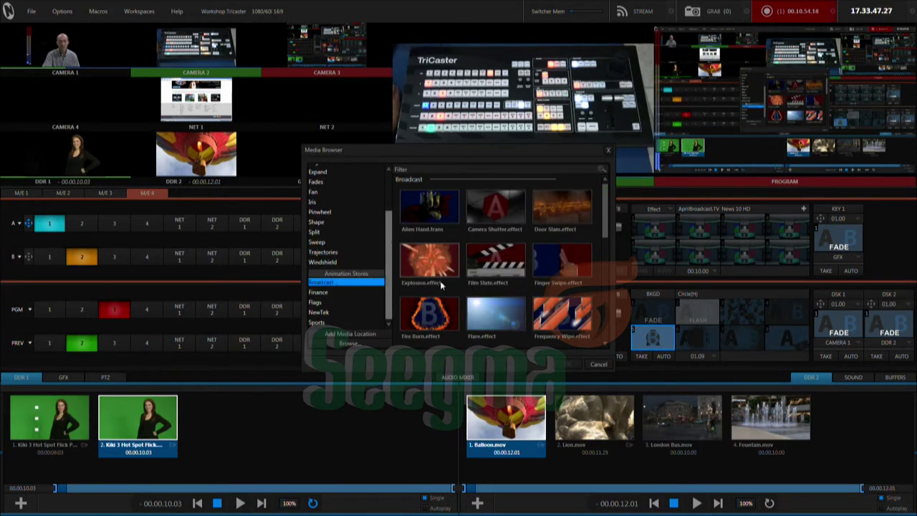
click(434, 206)
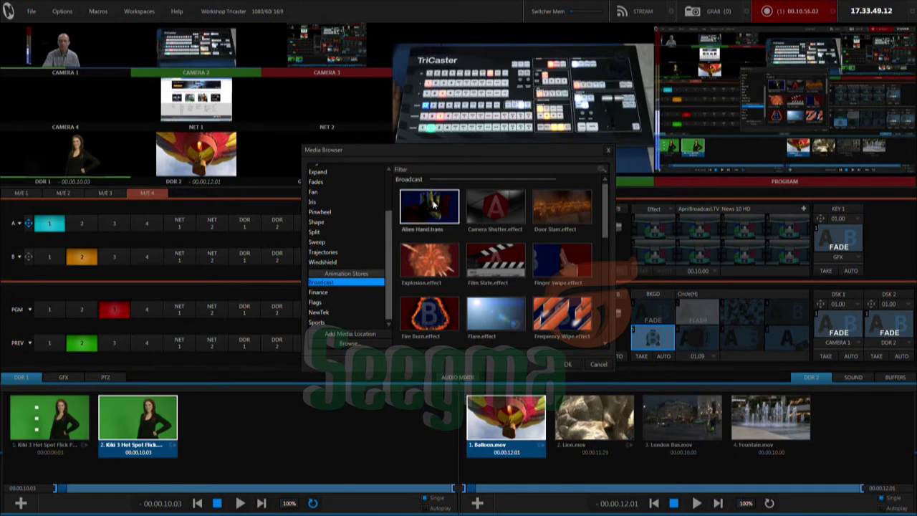
click(569, 364)
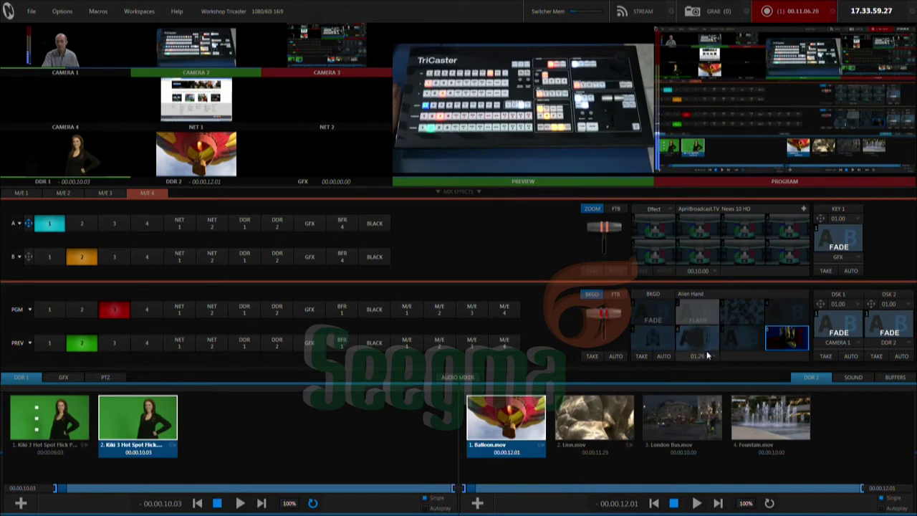
- Load Explosion.effect into the transition slot beside Alien Hand and replace the Twirl transition with Film Slate.effect
click(760, 332)
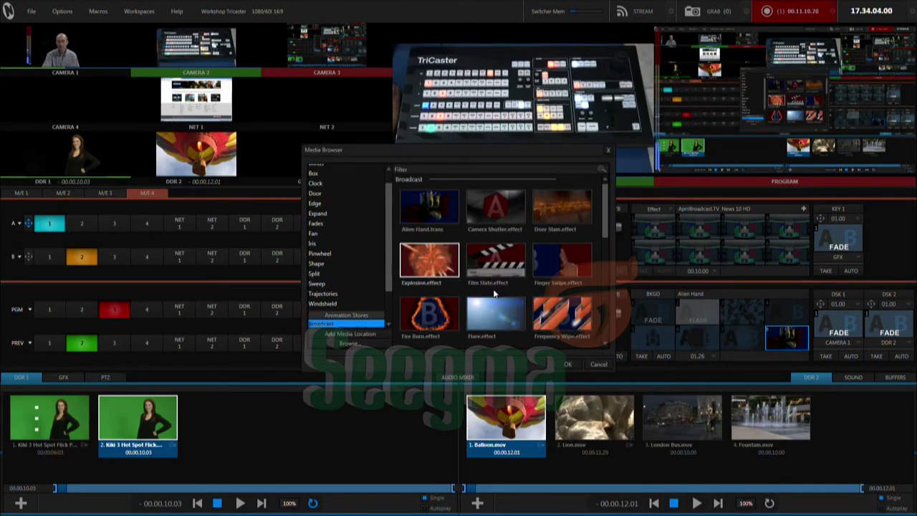
click(568, 365)
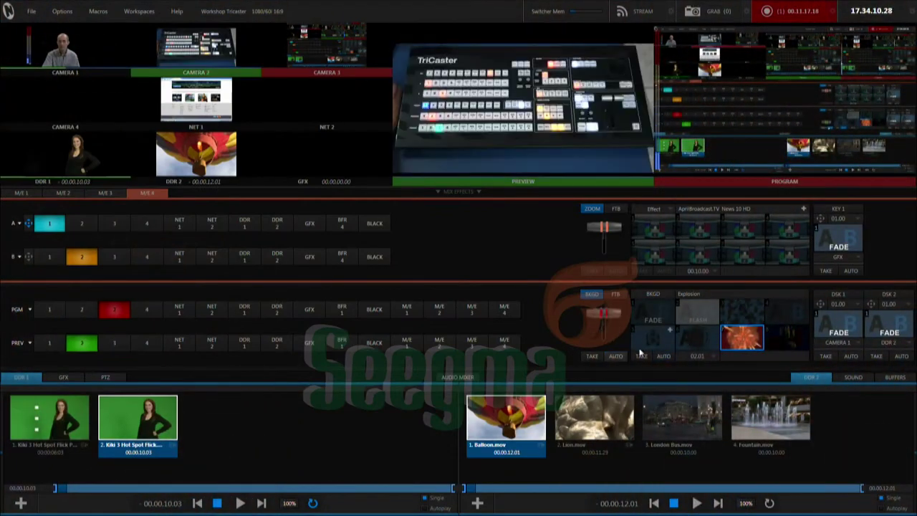
click(694, 342)
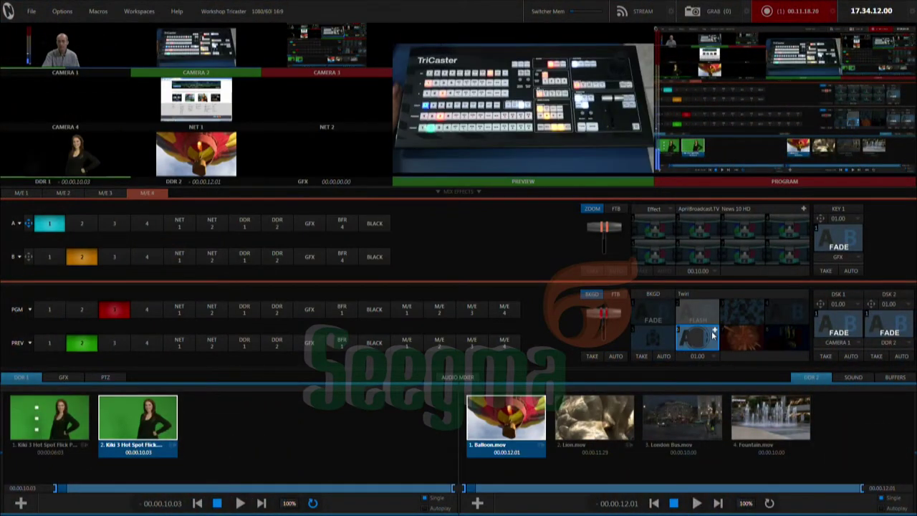
click(714, 332)
click(495, 260)
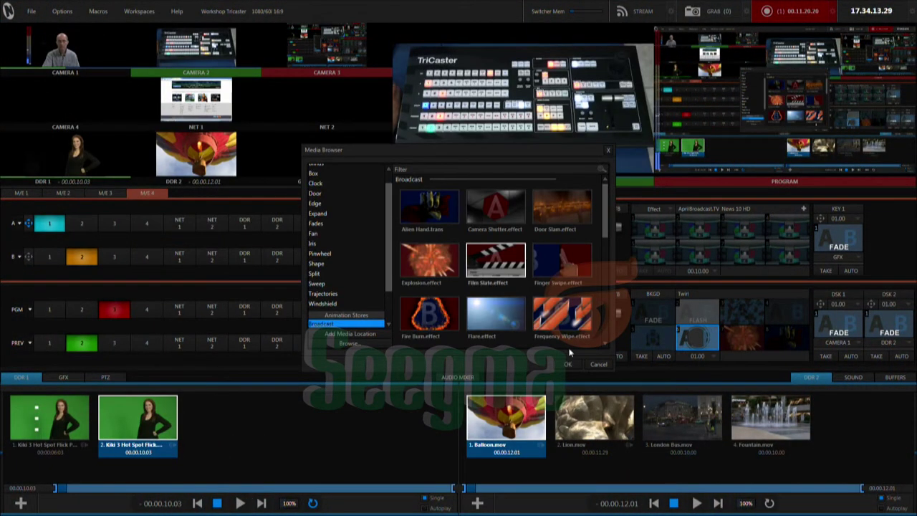
click(568, 365)
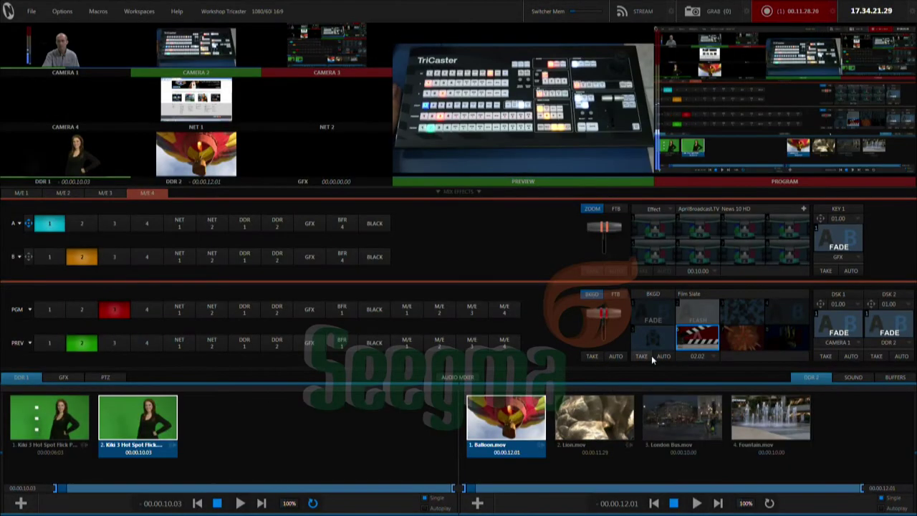
- Replace the Circle(H) transition with Brazil.effect from the Flags animation stores and run the transition
click(669, 335)
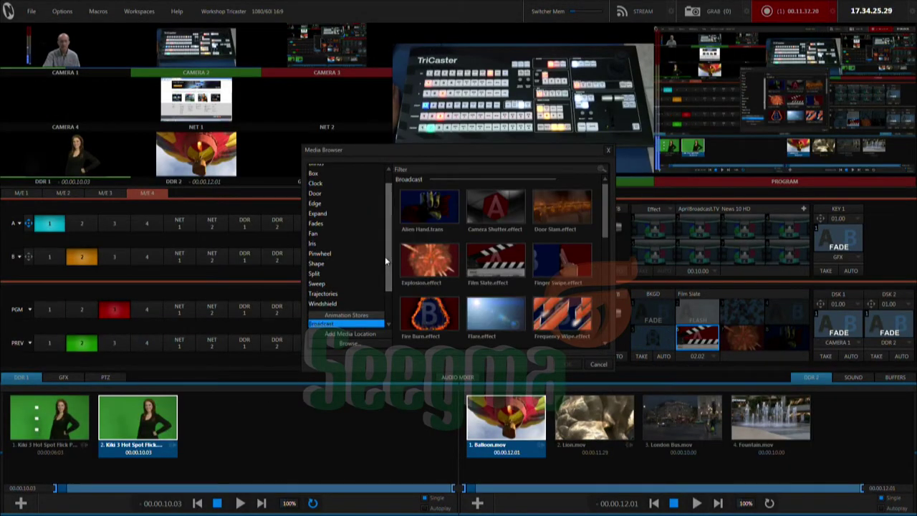
drag(387, 262, 391, 290)
click(326, 302)
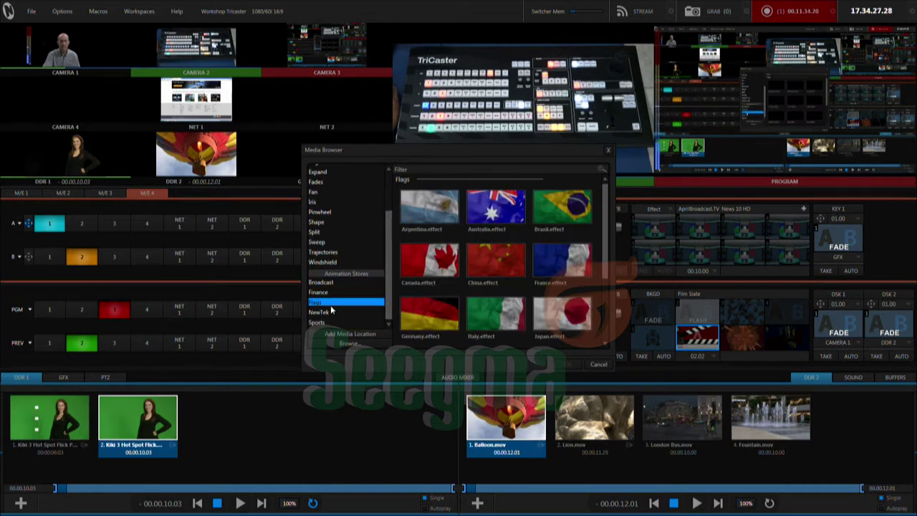
click(563, 207)
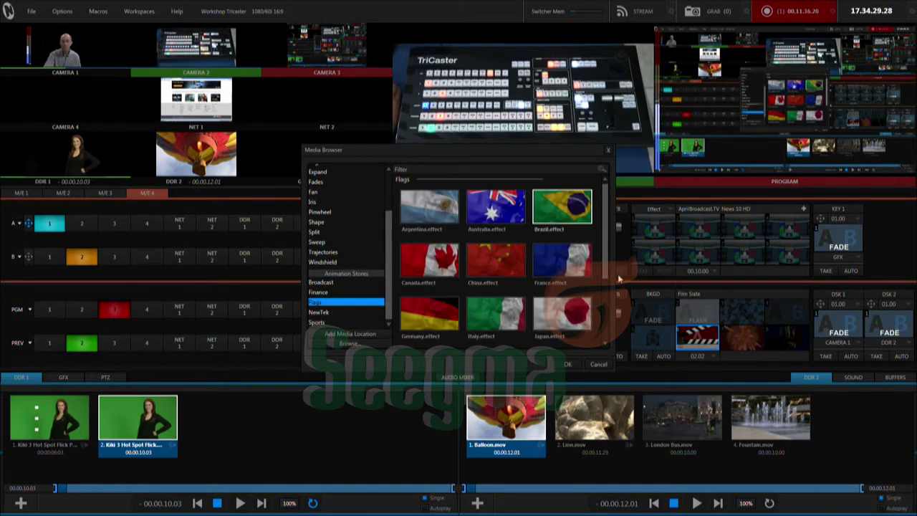
click(570, 364)
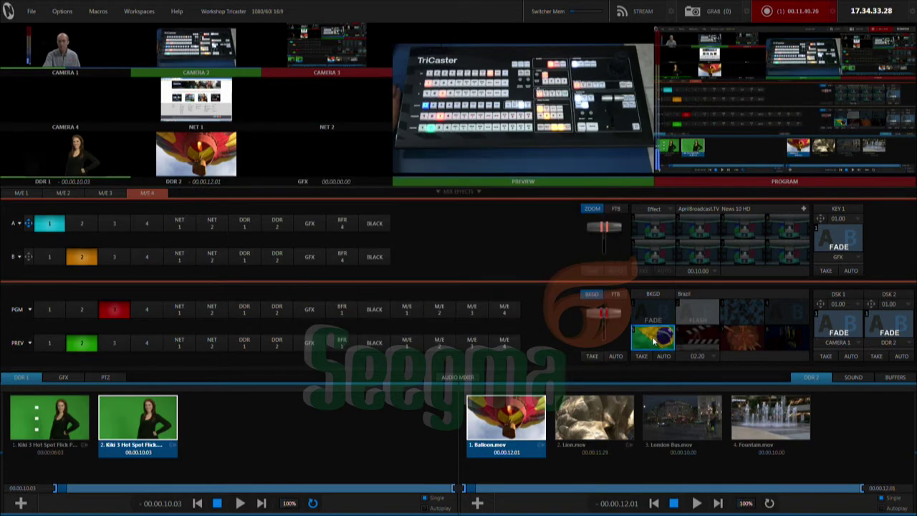
key(space)
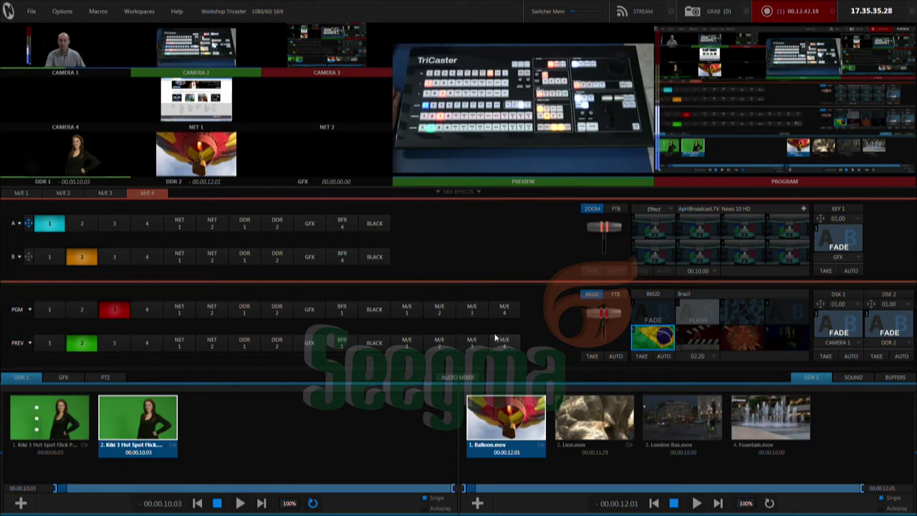
- Review the audio mixer, bring back the GFX media player, and collapse the mix effects rows
click(63, 379)
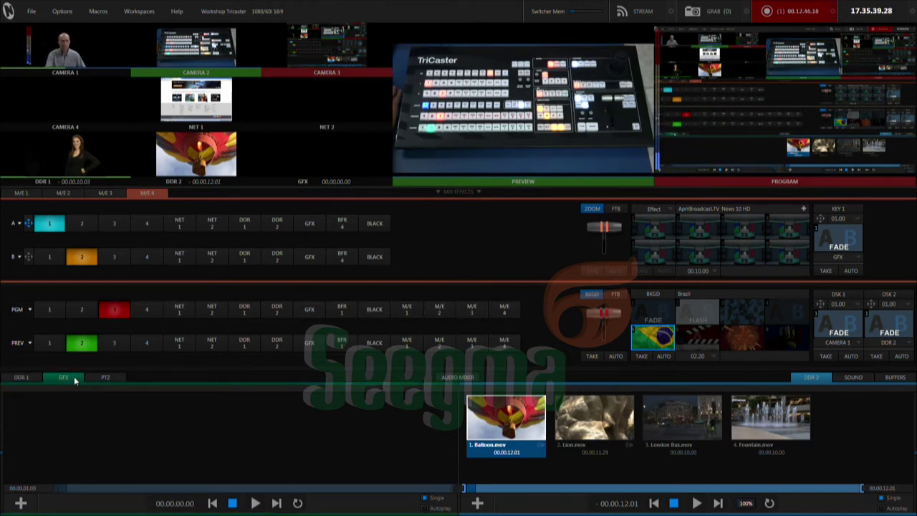
click(463, 379)
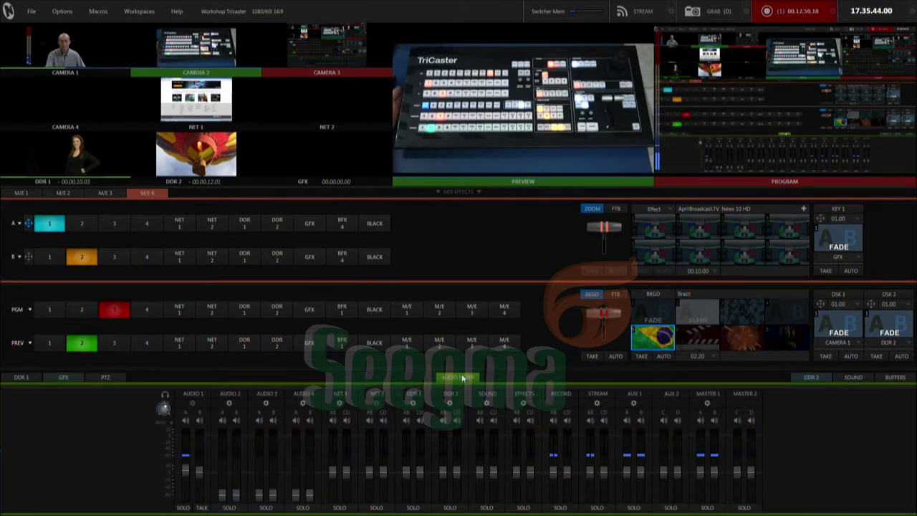
click(67, 378)
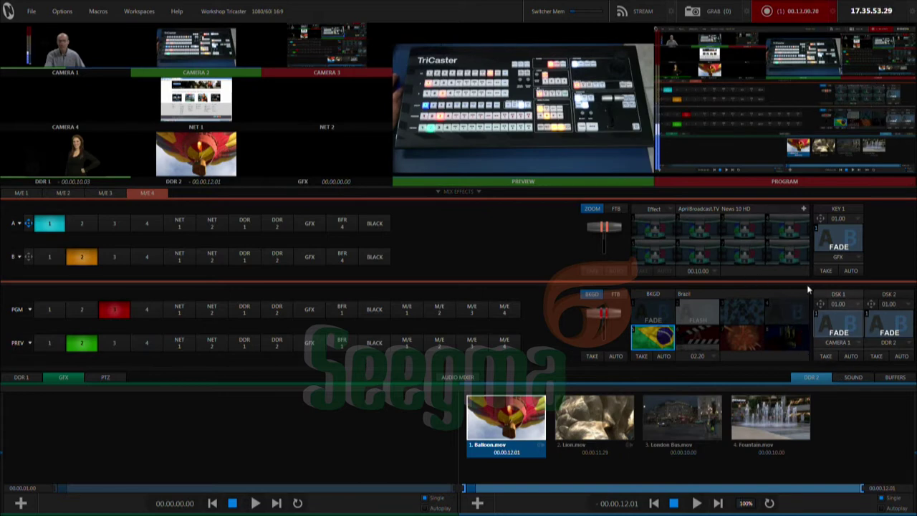
click(450, 193)
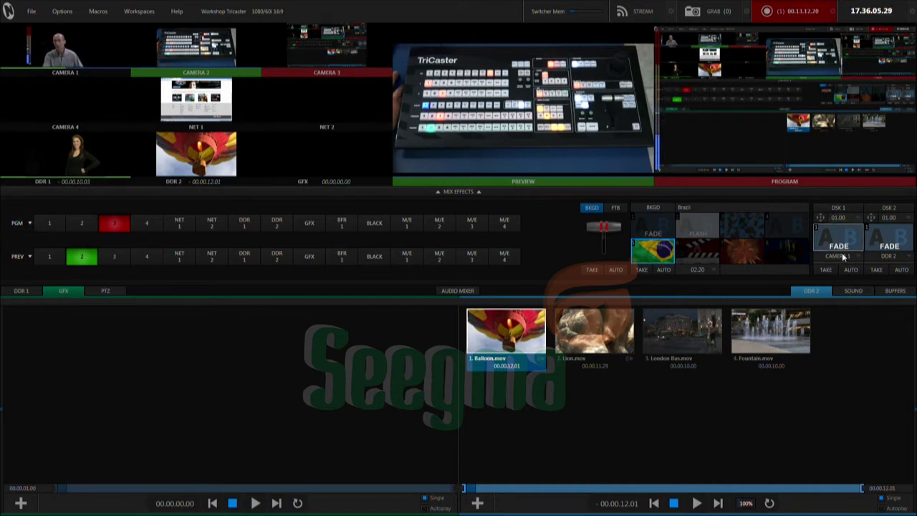
- Set the DSK 2 source to the GFX media player
click(908, 260)
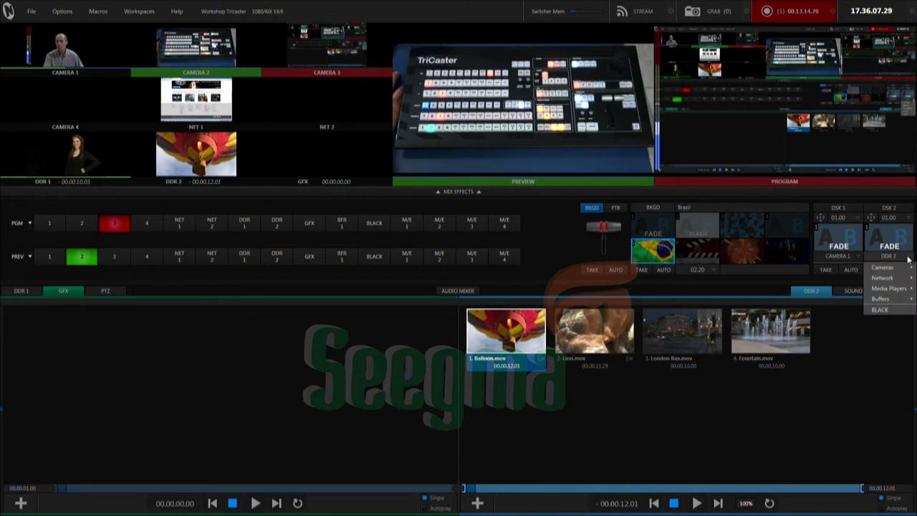
mouse_move(898, 278)
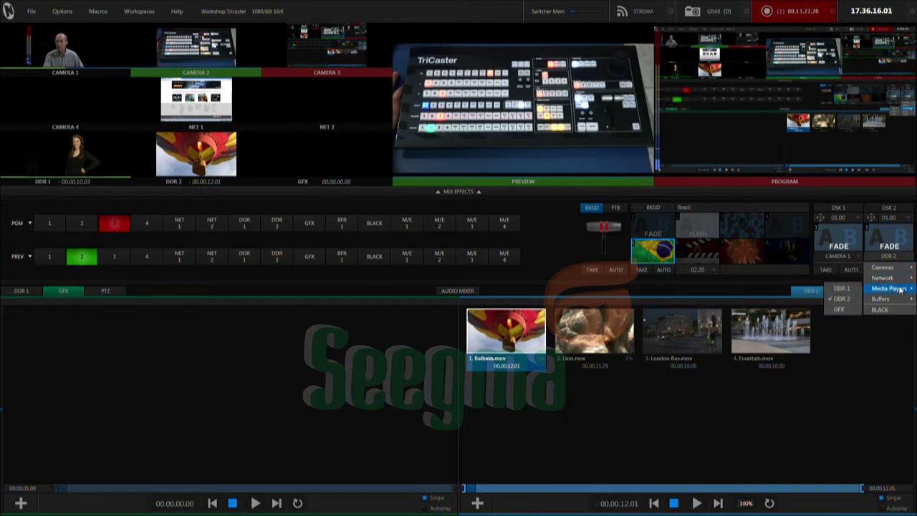
click(846, 310)
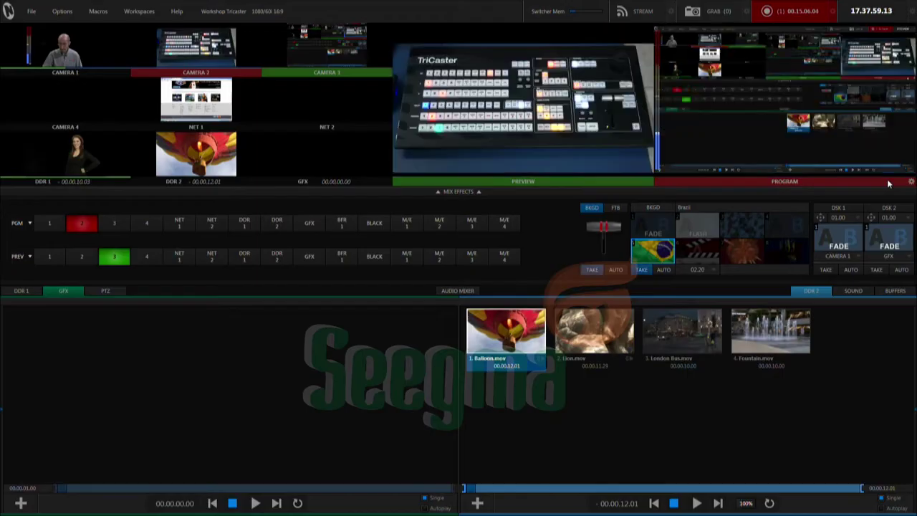
- Switch Camera 3 to program and cut the DSK 1 overlay of Camera 1 on and off
key(Return)
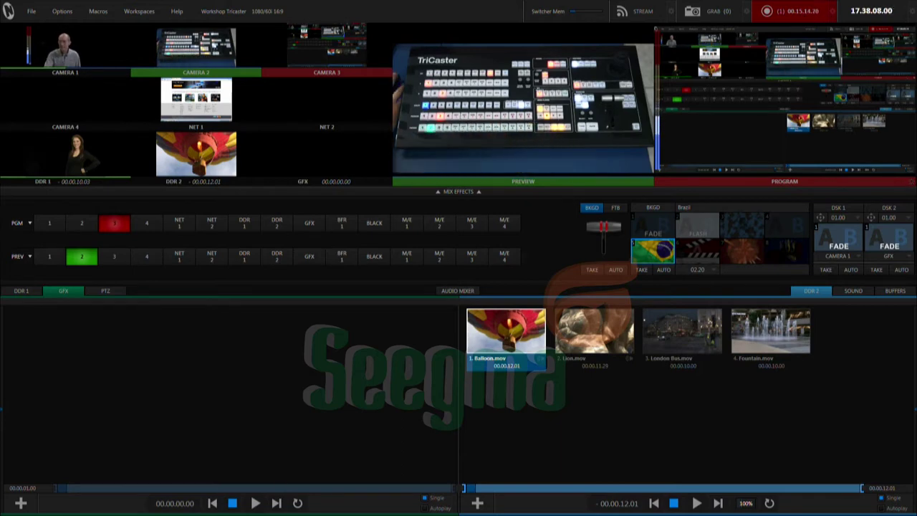
click(818, 269)
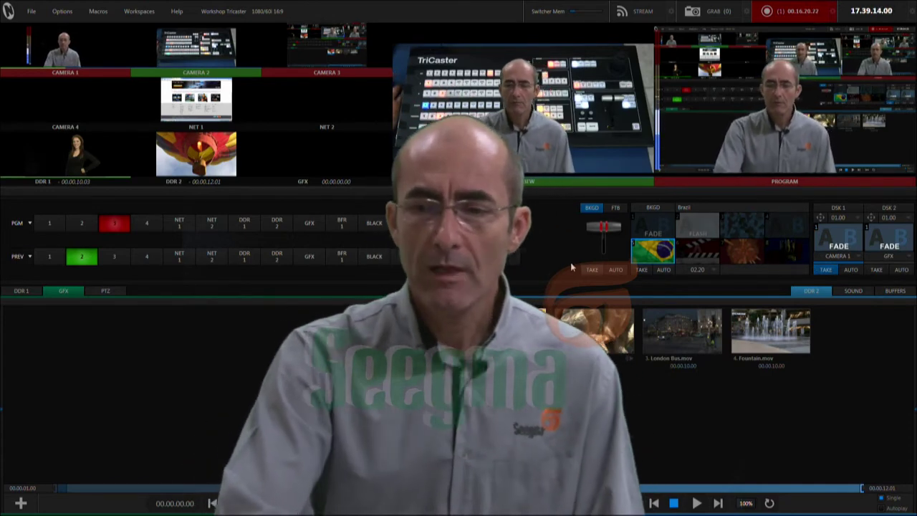
click(825, 270)
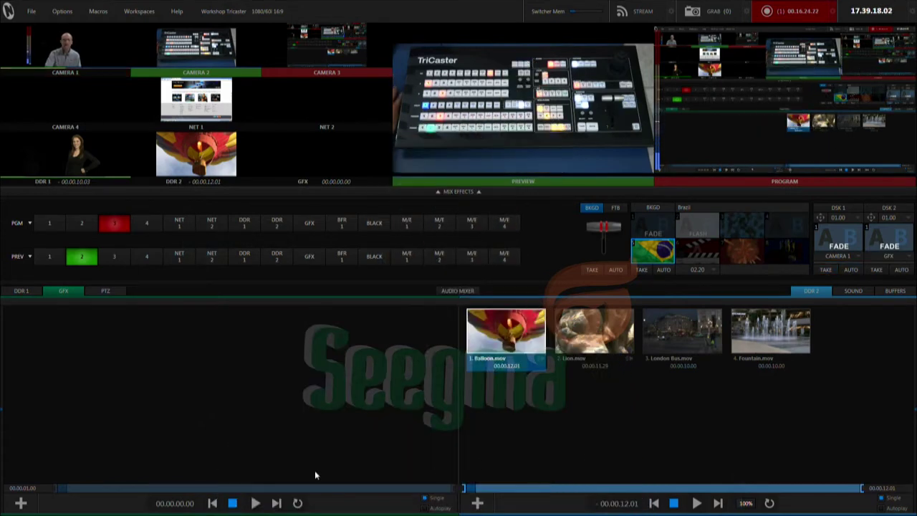
- Add the Pulp Green 002.cgxml title from the NewTek titles to the GFX playlist
click(20, 504)
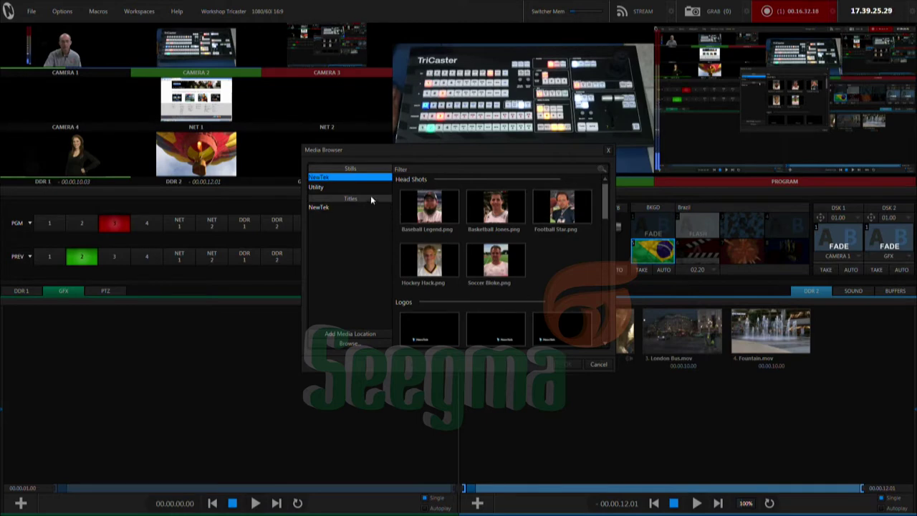
click(321, 207)
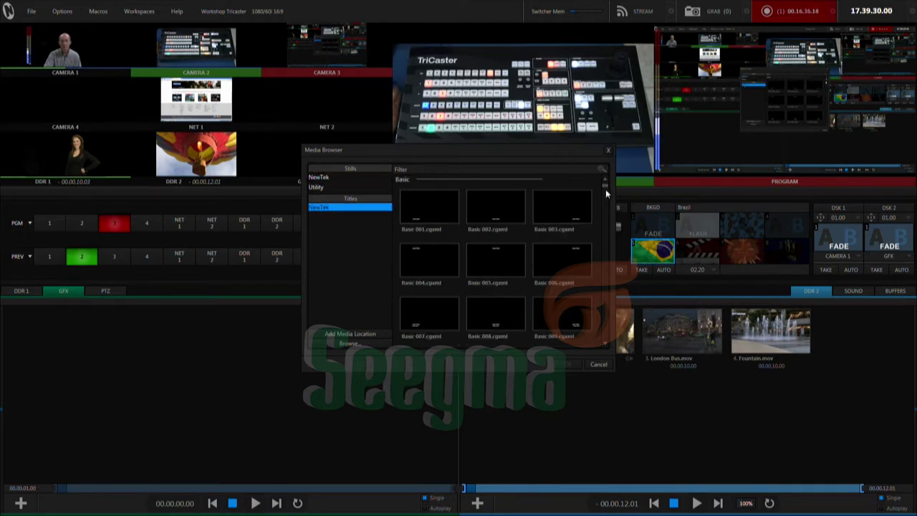
drag(606, 190, 609, 217)
scroll(609, 223, down, 1)
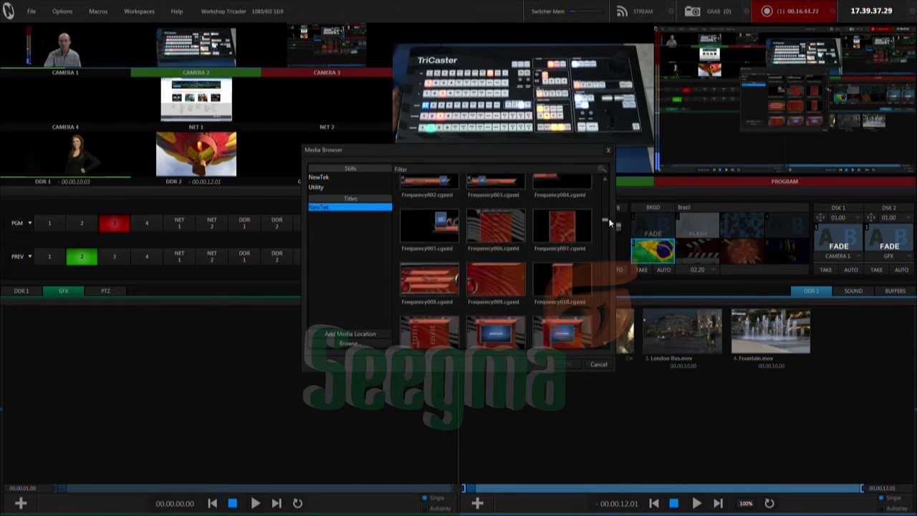
drag(609, 224, 623, 271)
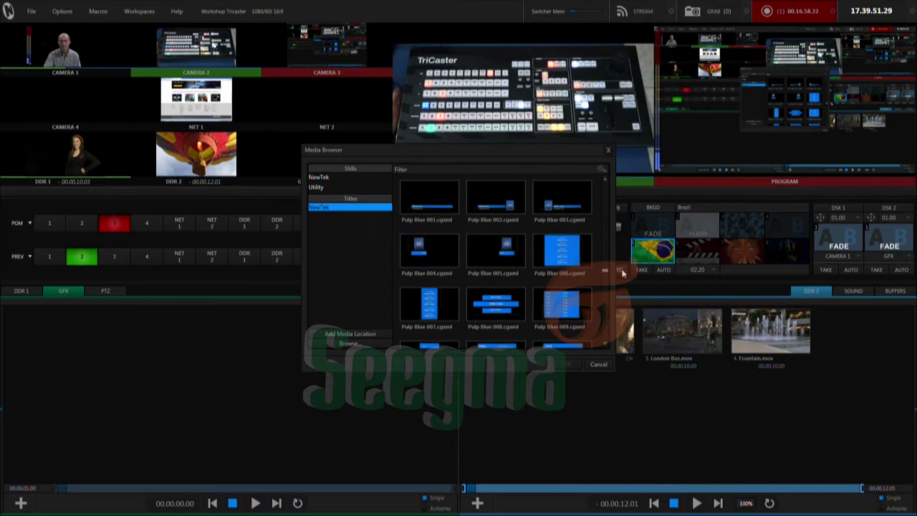
drag(623, 271, 625, 280)
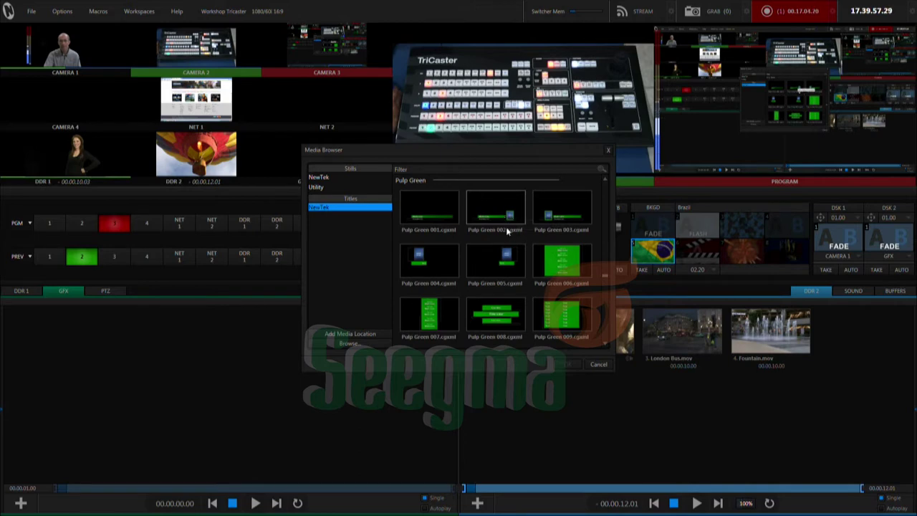
click(568, 365)
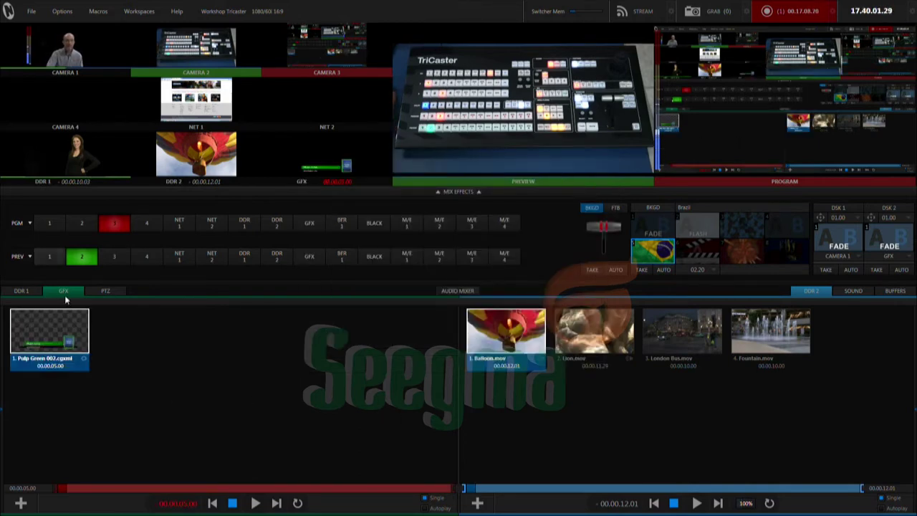
- Edit the Pulp Green 002 title, entering the presenter's full name as main line and Seegma as description line
click(85, 361)
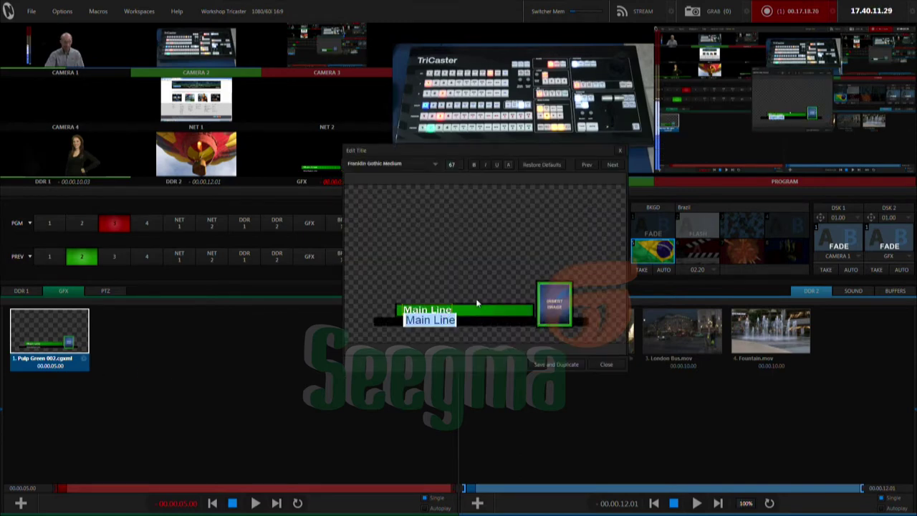
text(Ma)
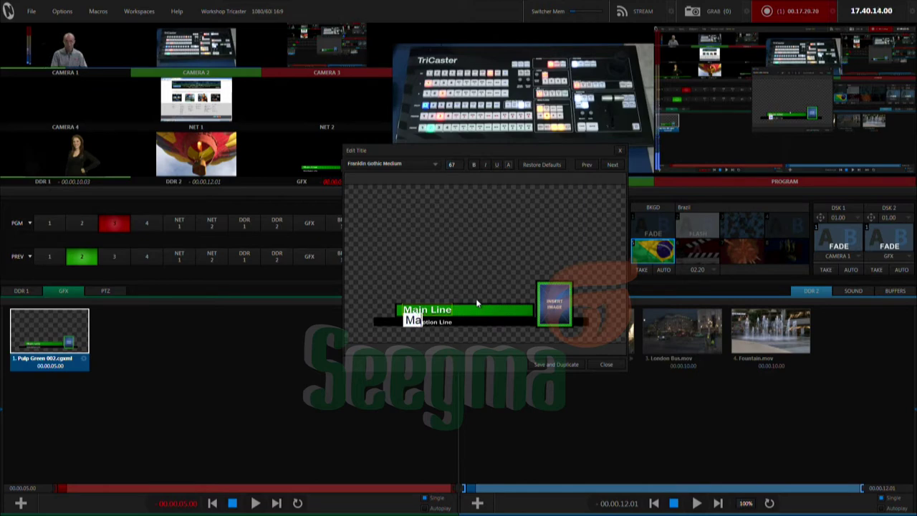
text(rcos Oliveira)
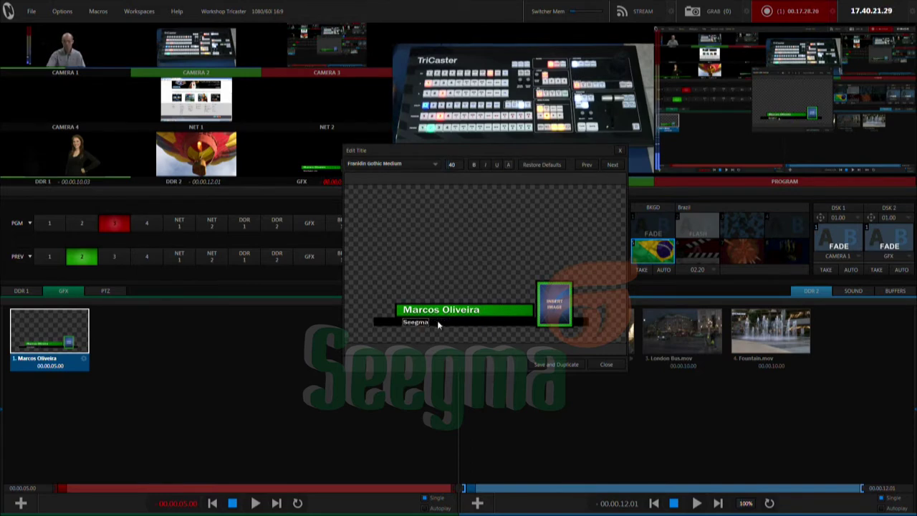
click(606, 365)
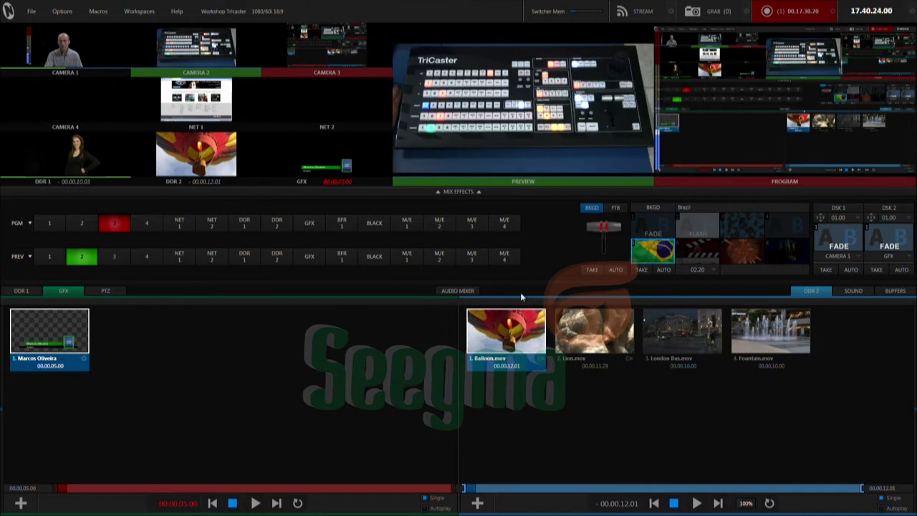
click(82, 362)
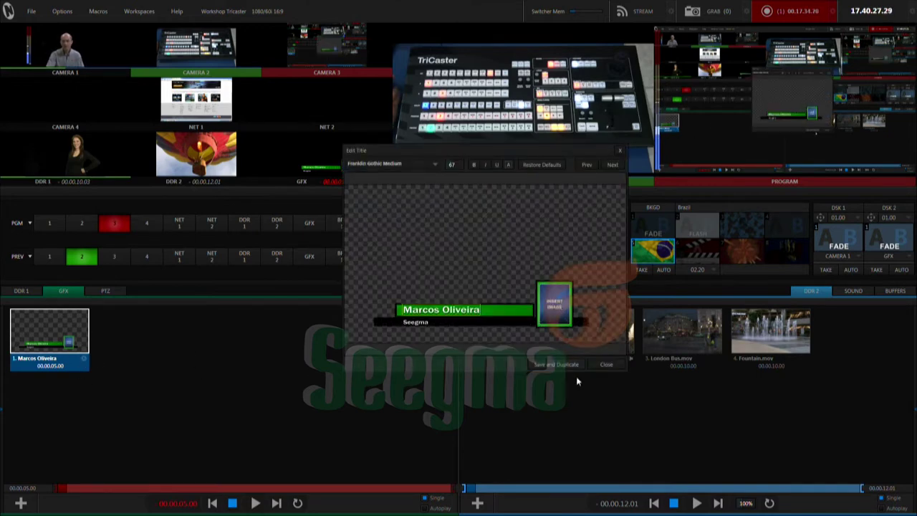
click(606, 364)
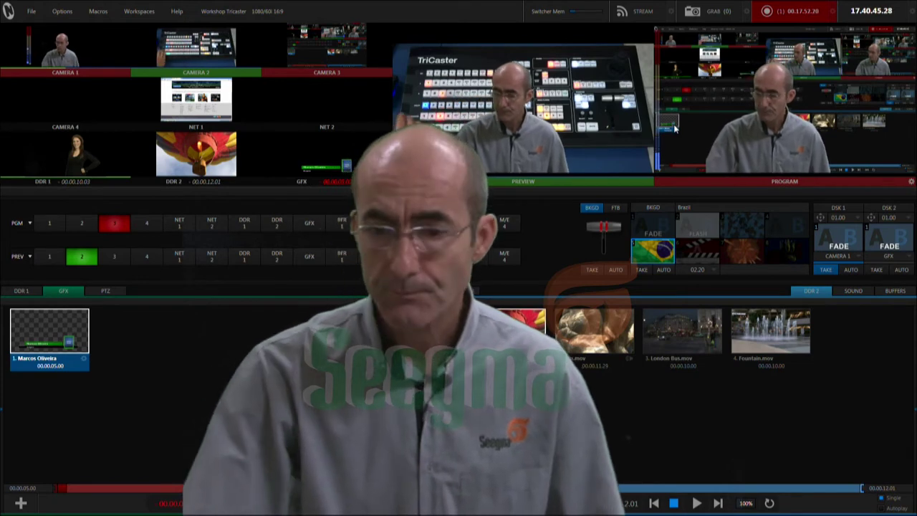
- Grab stills of the program output and insert one from the Workshop Tricaster stills into the title's image placeholder
click(704, 12)
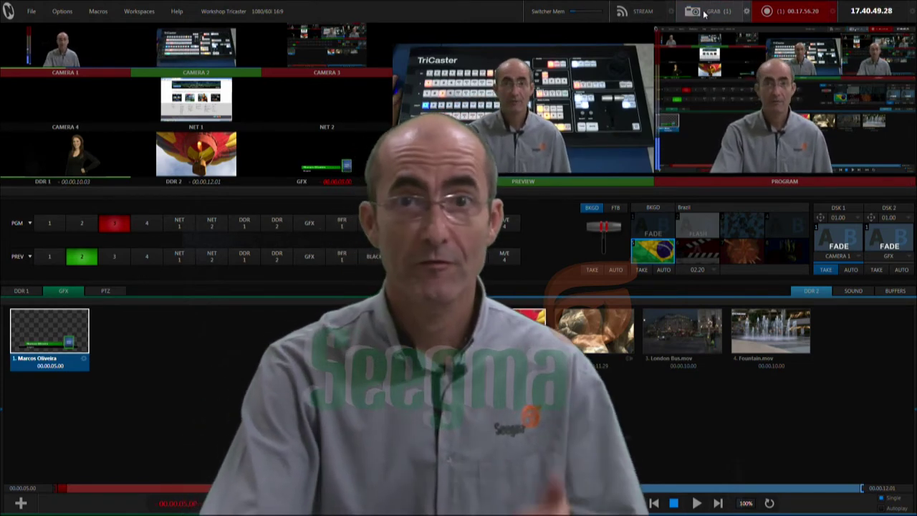
click(704, 13)
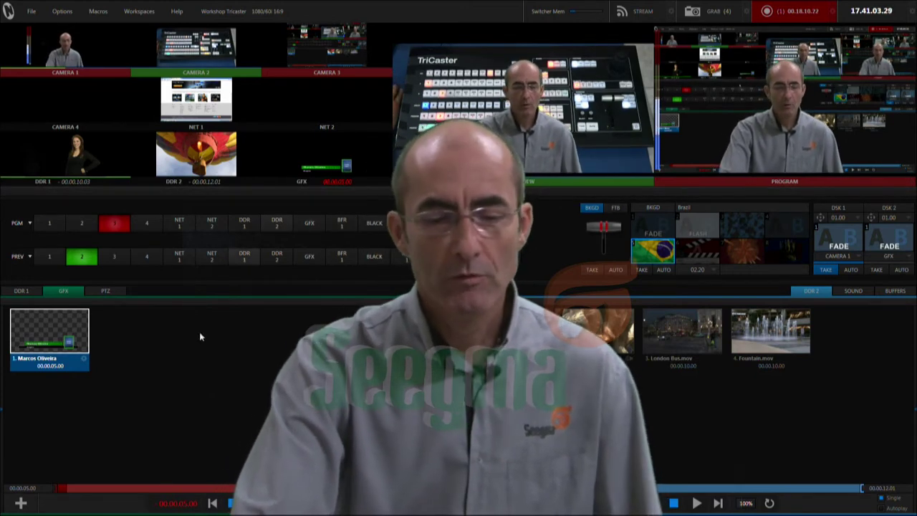
click(83, 359)
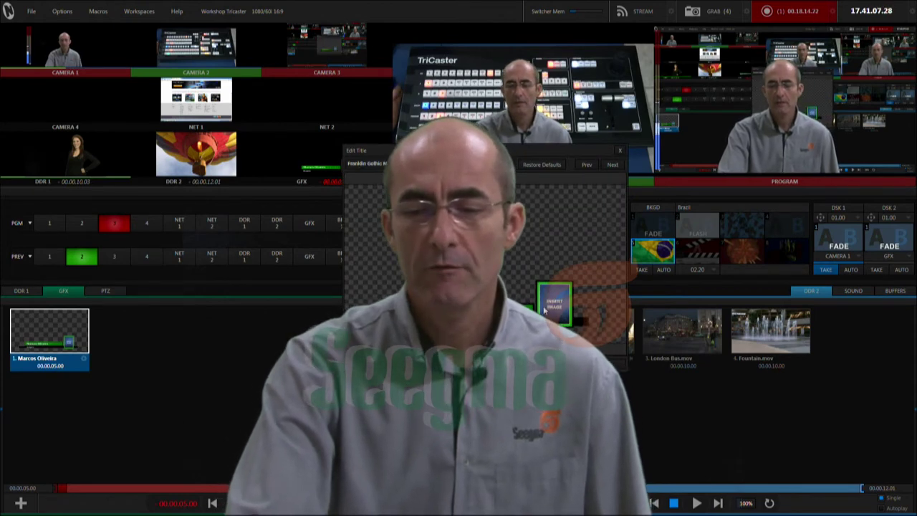
click(552, 308)
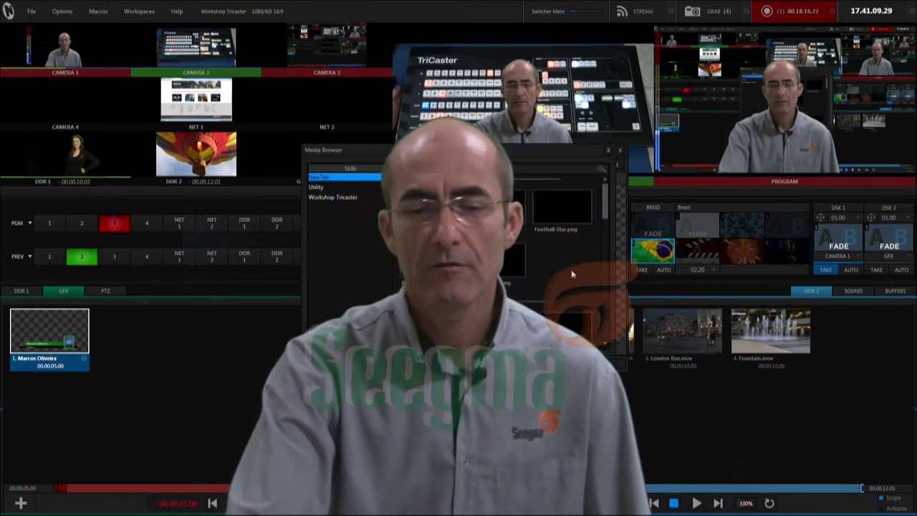
click(341, 198)
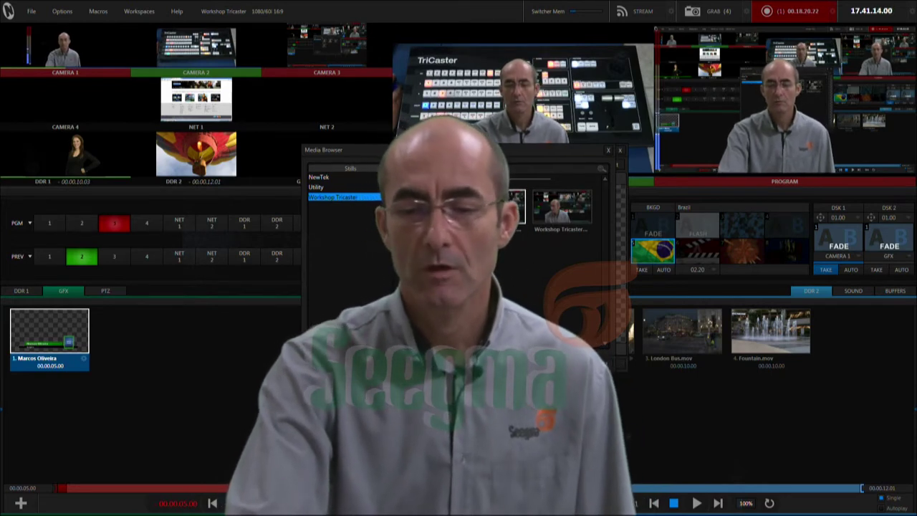
double_click(505, 208)
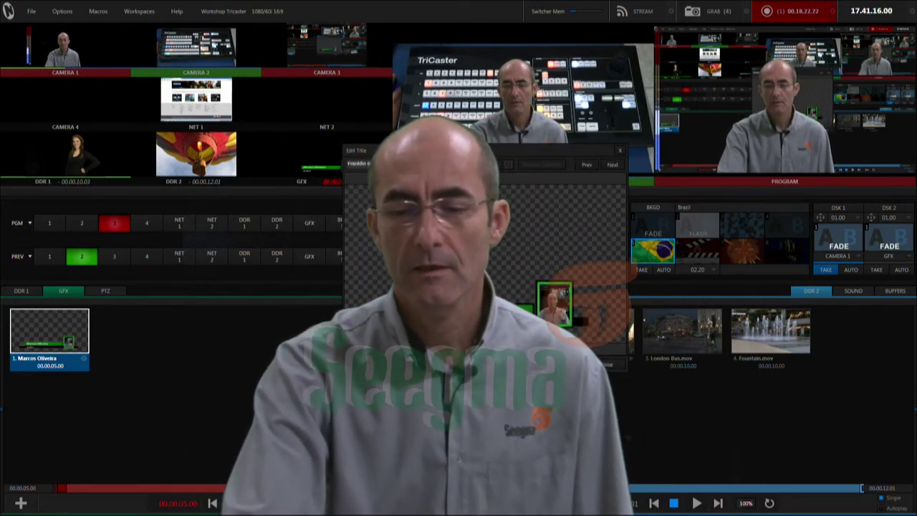
click(610, 365)
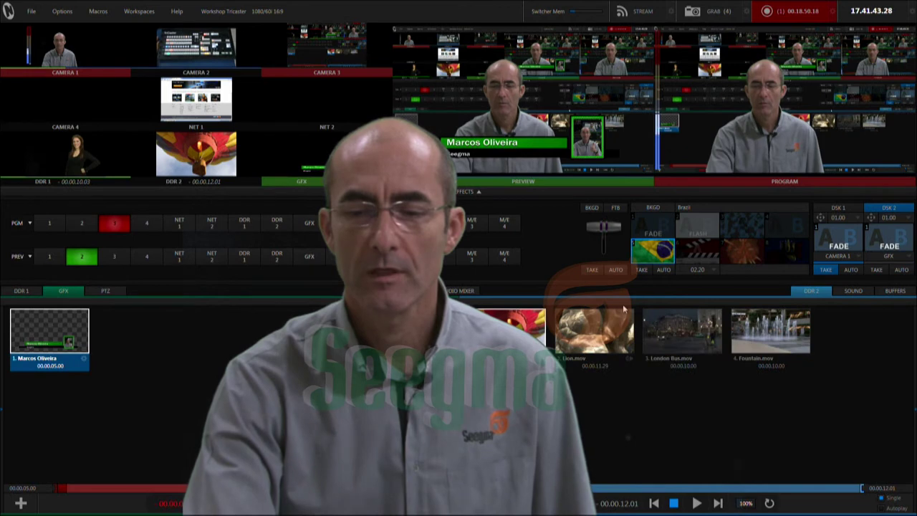
- Fade the DSK 2 lower-third title onto the program output and off again with automatic transitions
click(619, 271)
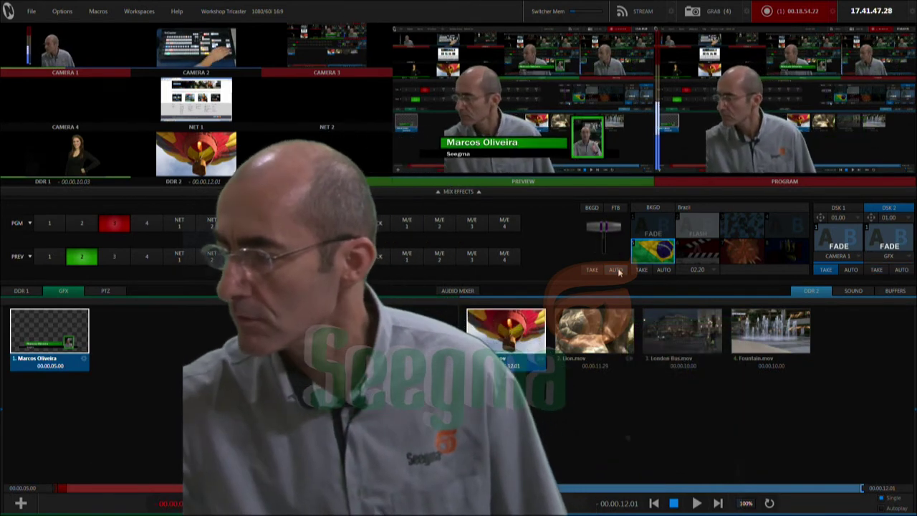
click(619, 271)
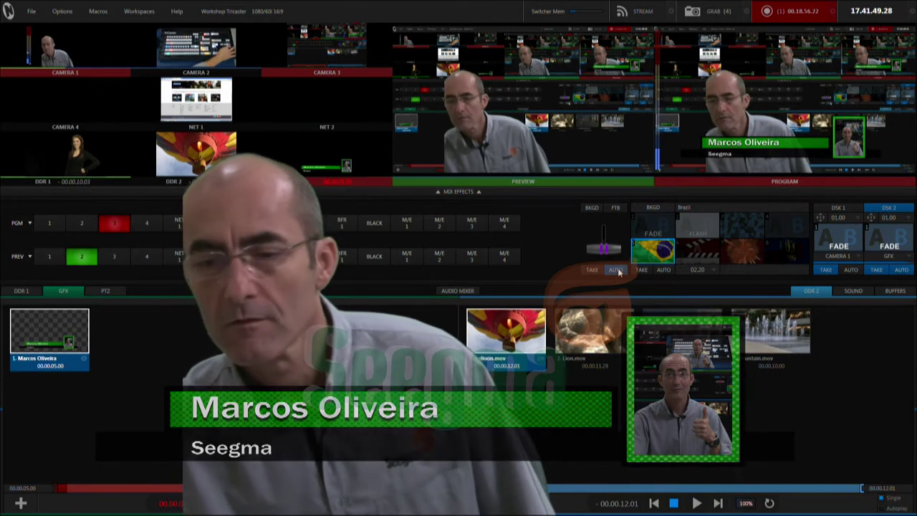
click(619, 271)
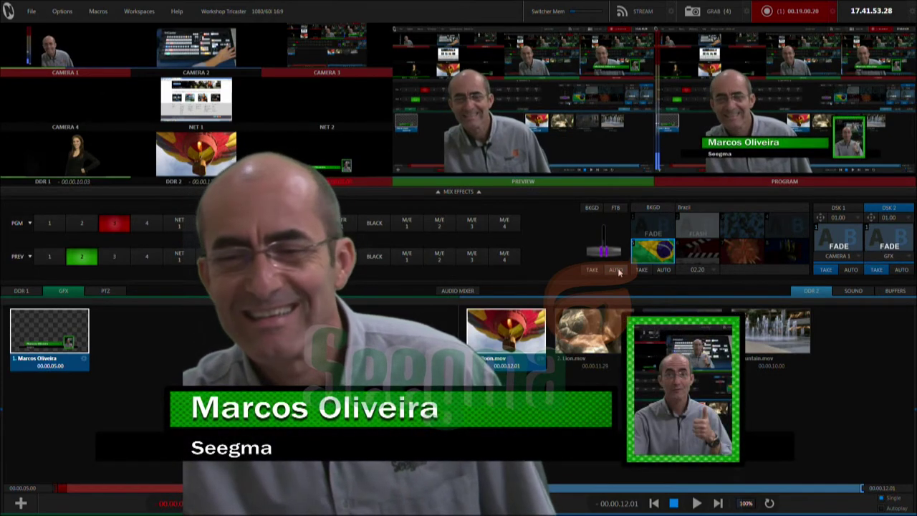
click(620, 271)
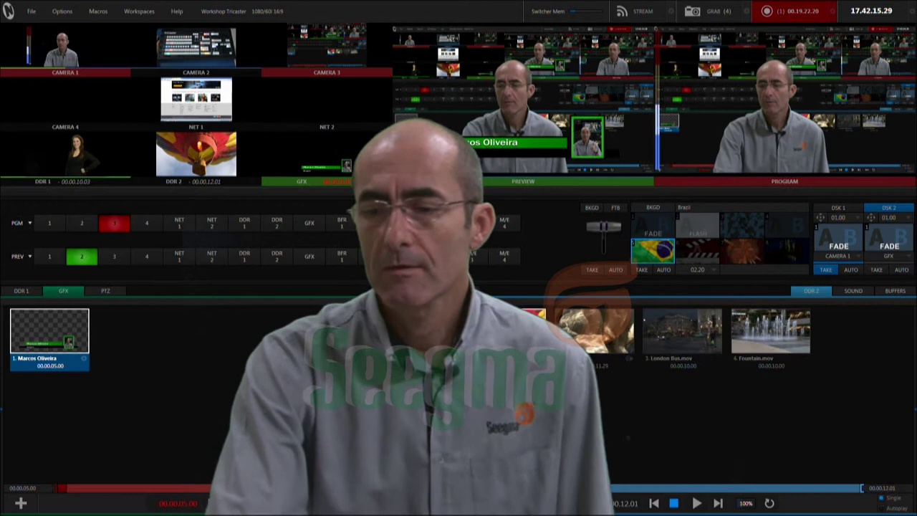
- Assign a Trajectories fly-in overlay effect as the DSK 2 transition and bring the lower-third title on air with an automatic transition
click(904, 234)
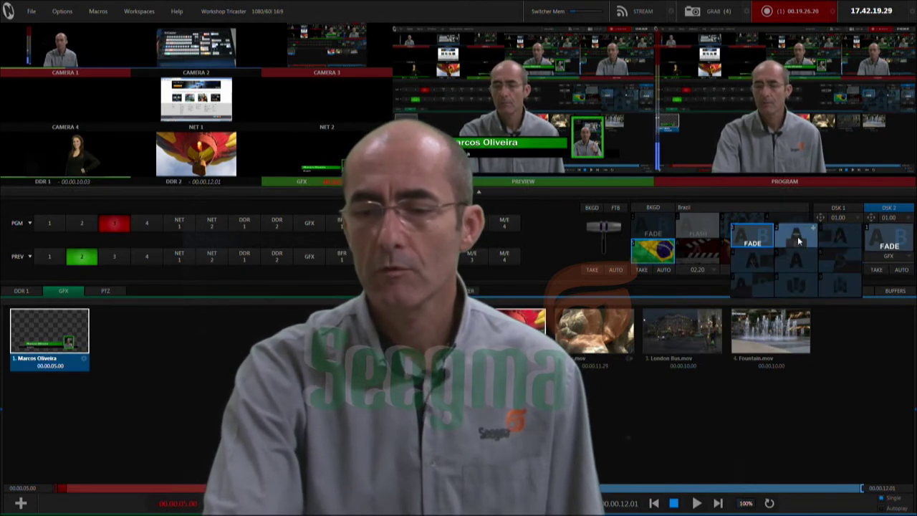
click(857, 278)
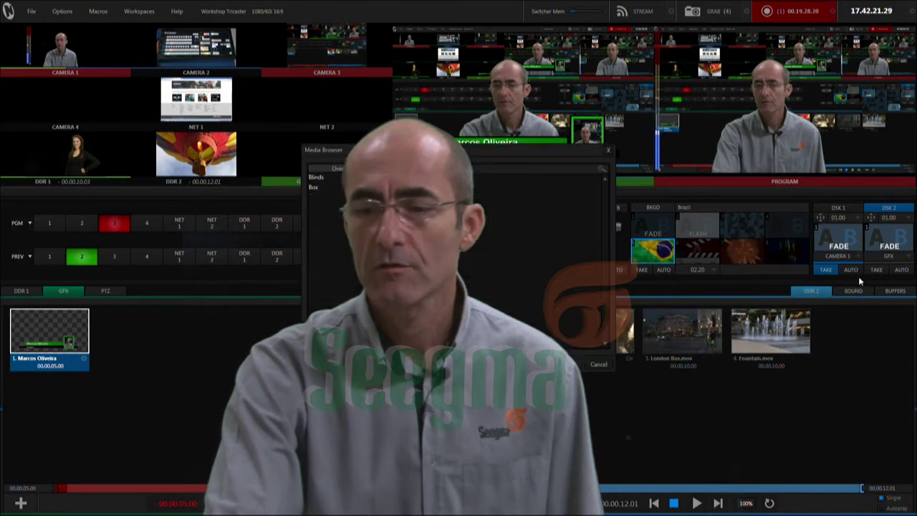
drag(604, 230, 604, 273)
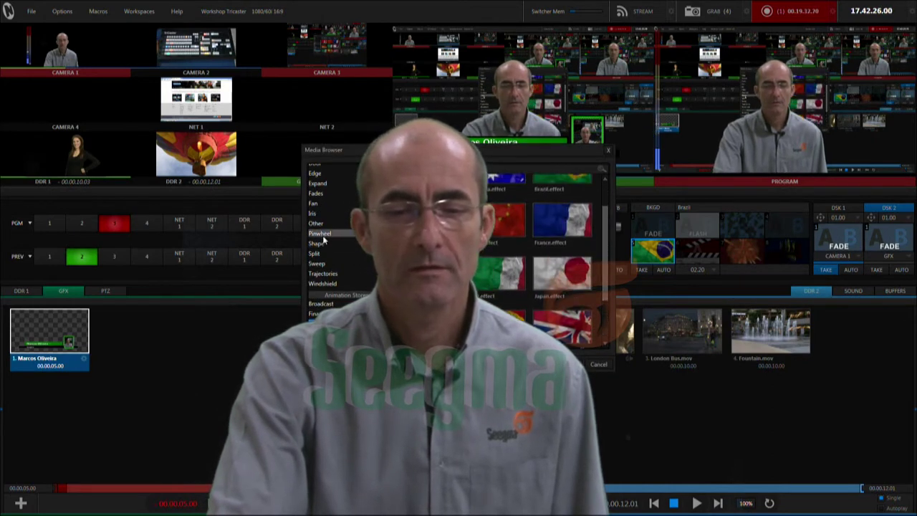
click(341, 274)
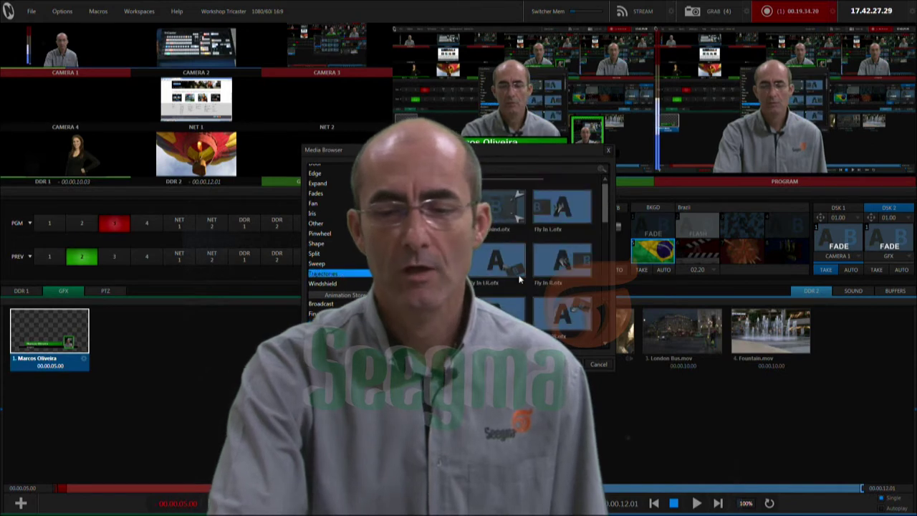
click(572, 363)
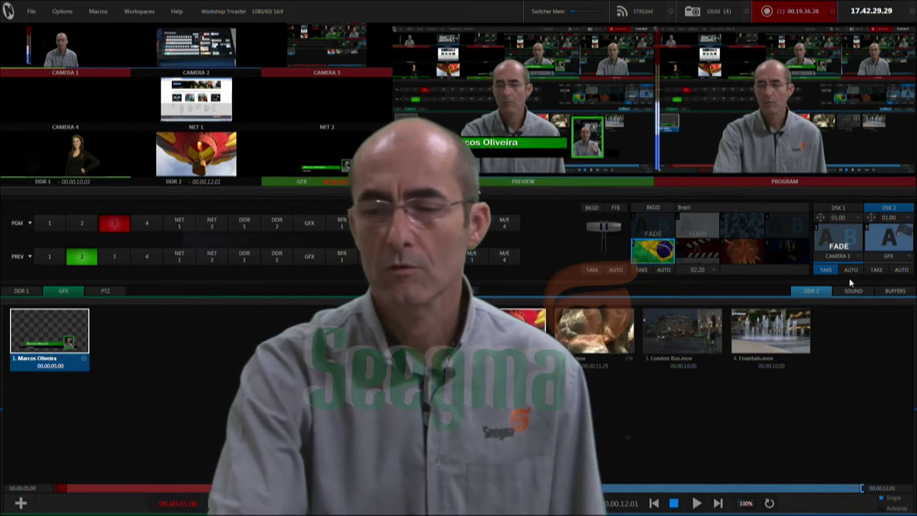
click(902, 270)
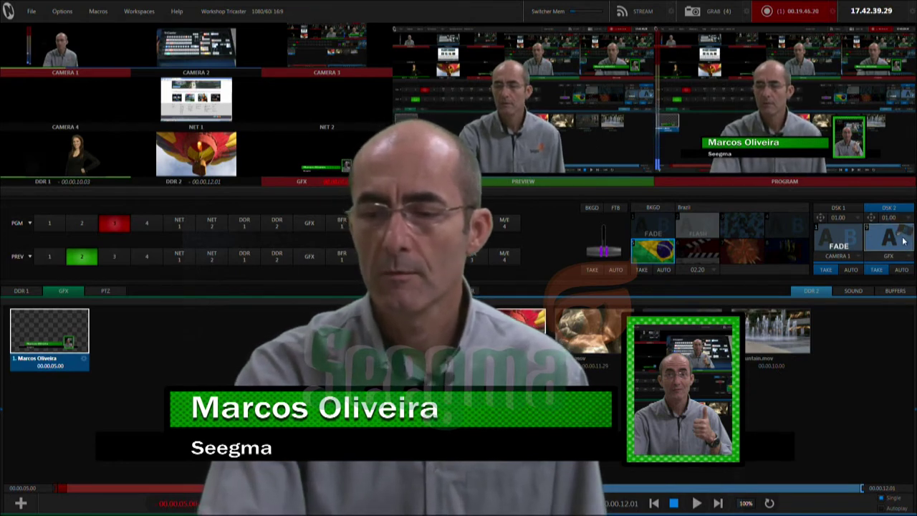
- Assign Brazil.effect from the Flags animation stores to DSK 2 and run automatic transitions to take the title off and on air
click(903, 235)
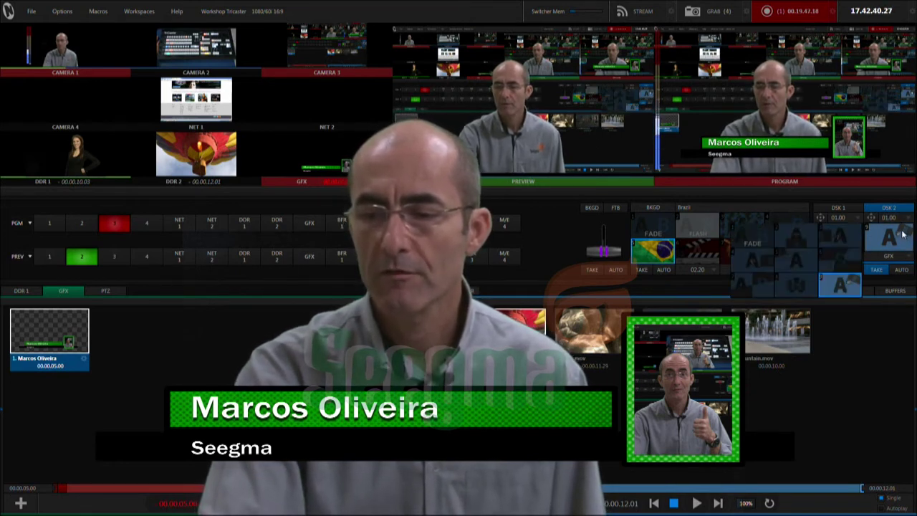
click(814, 280)
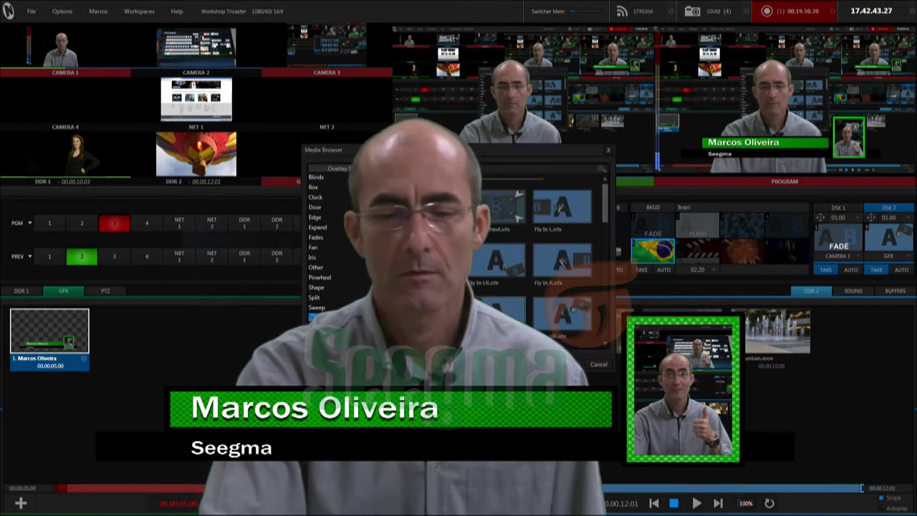
scroll(337, 244, down, 3)
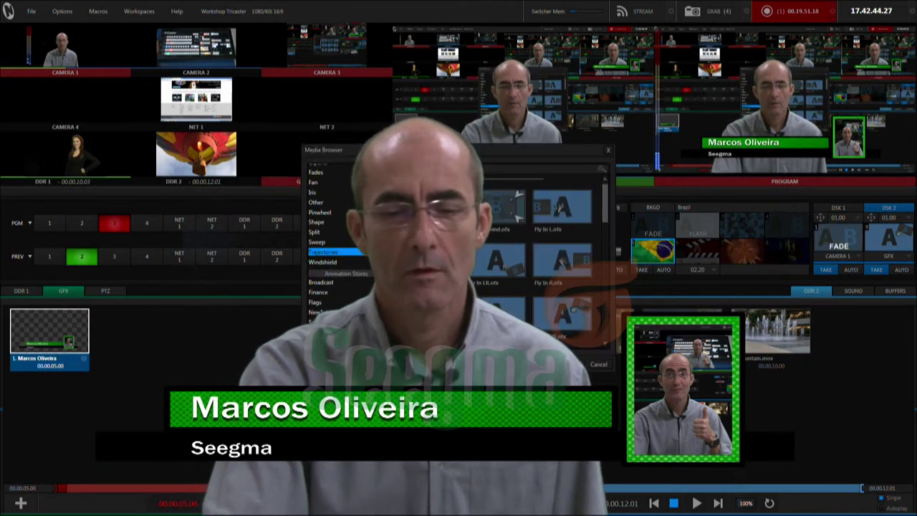
click(317, 303)
click(319, 295)
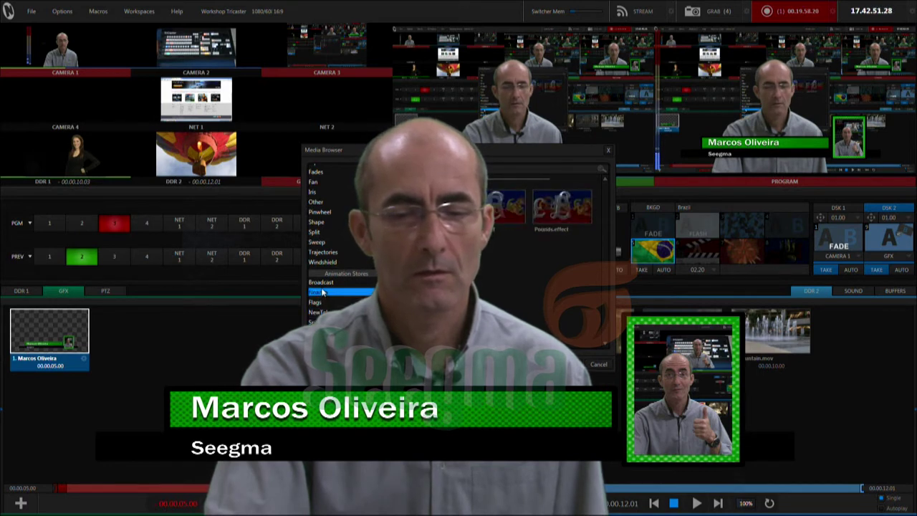
click(322, 284)
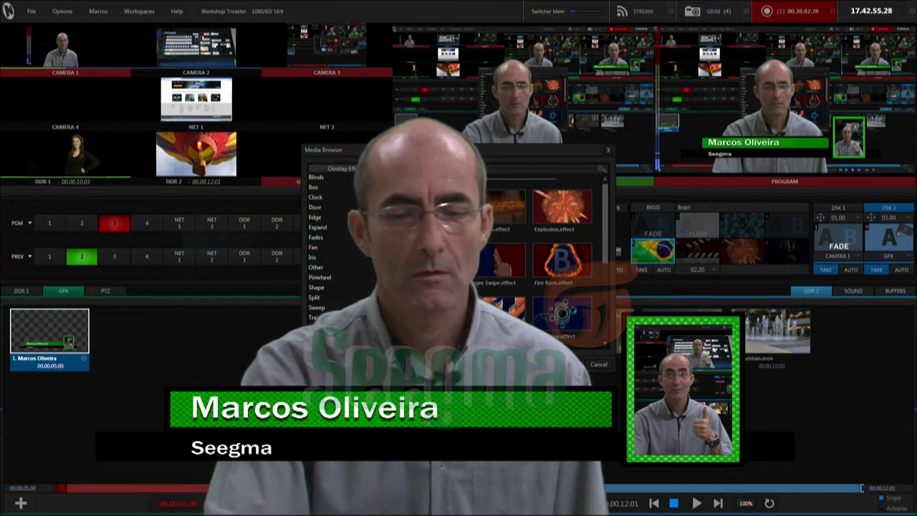
scroll(341, 243, down, 2)
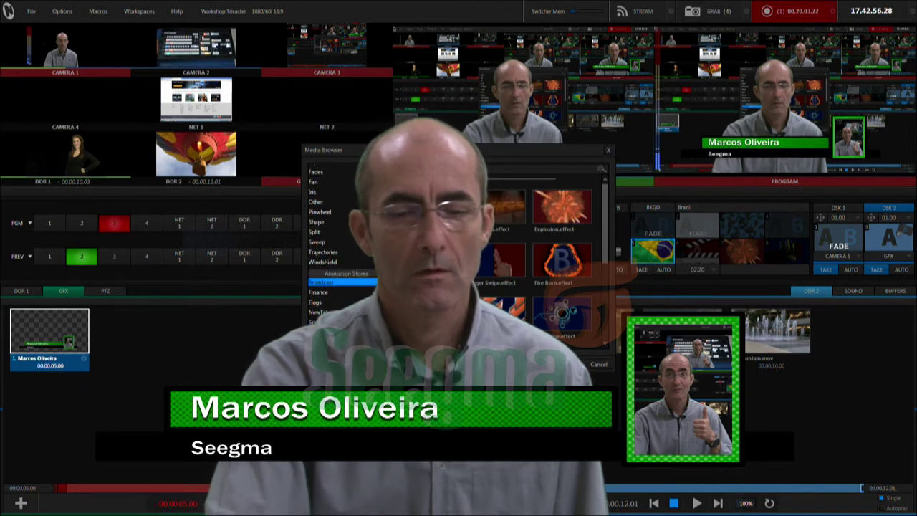
click(341, 302)
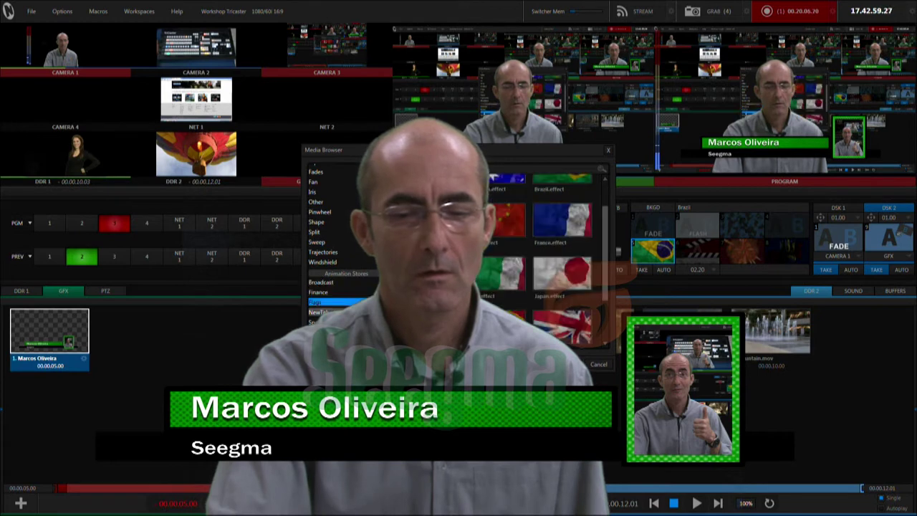
scroll(581, 229, up, 2)
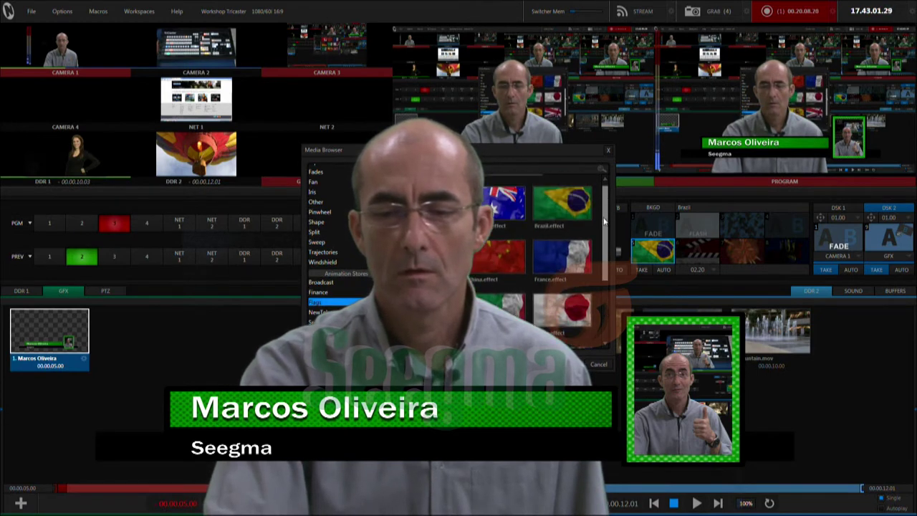
double_click(572, 203)
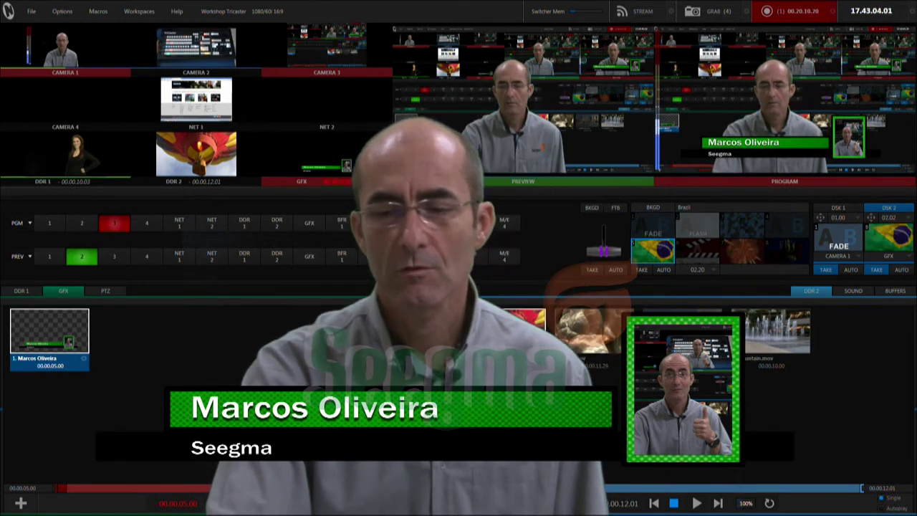
click(901, 269)
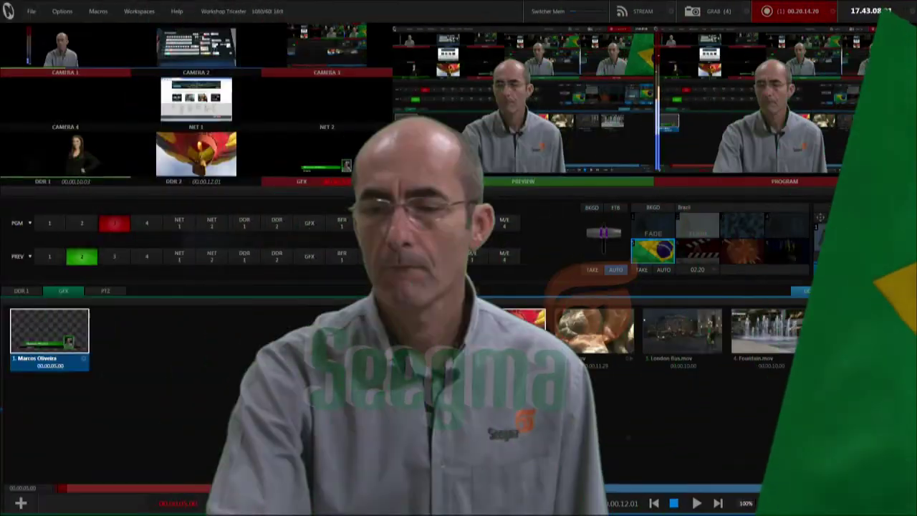
click(902, 269)
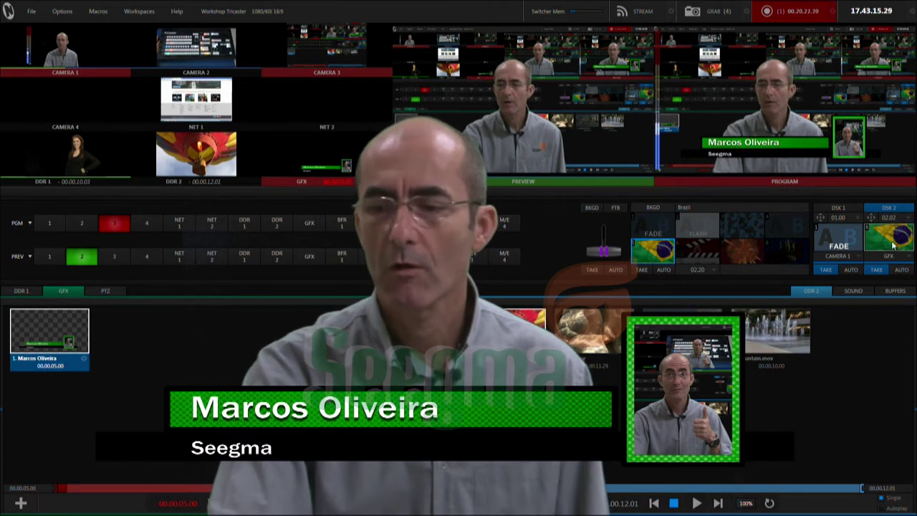
- Switch DSK 2 back to the fly-in trajectory effect and run automatic transitions on the lower-third title
click(839, 240)
click(836, 287)
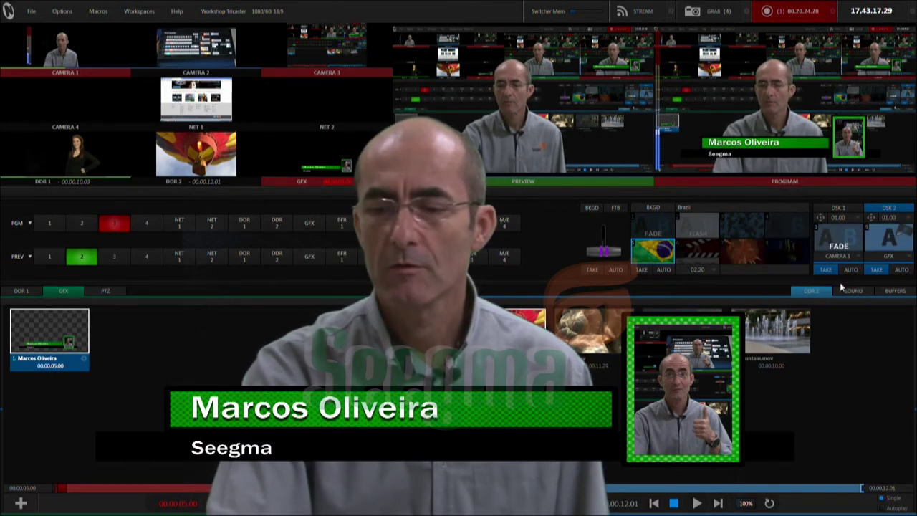
click(902, 270)
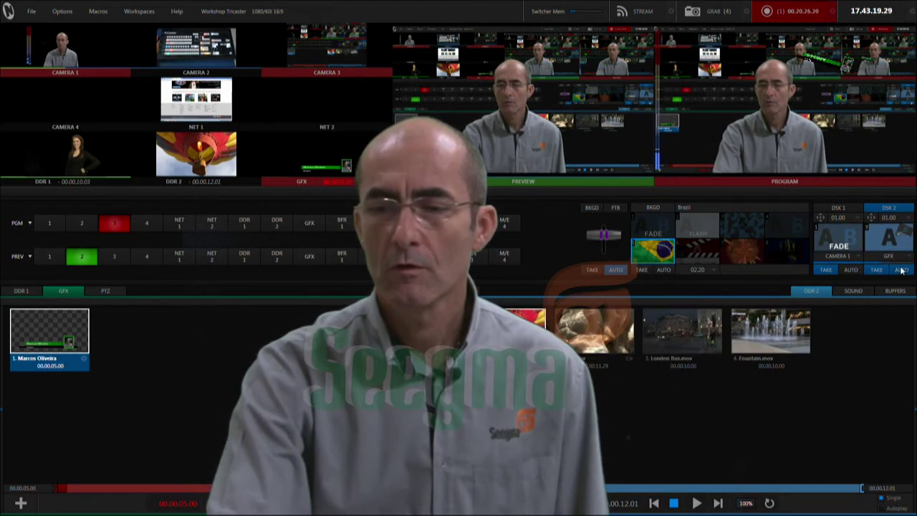
click(902, 269)
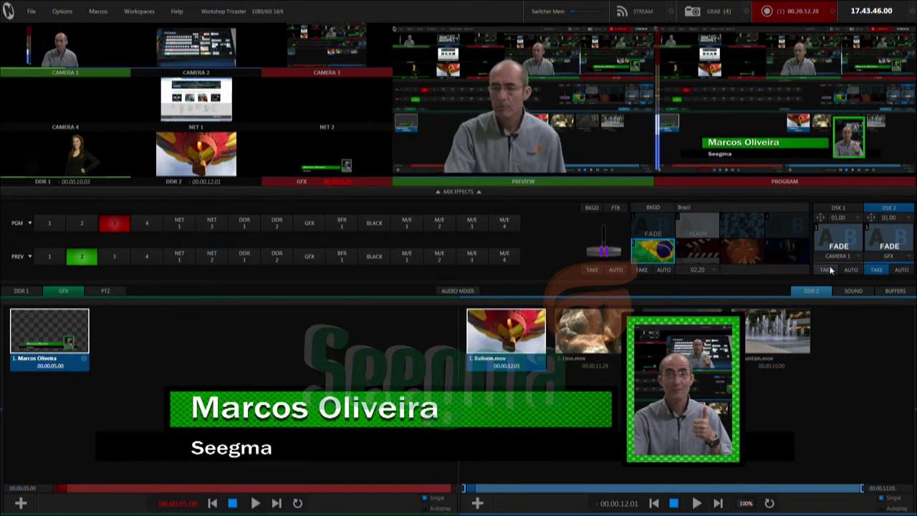
- Toggle the DSK 2 lower-third title on the program output with cuts and automatic fades
click(889, 247)
click(889, 248)
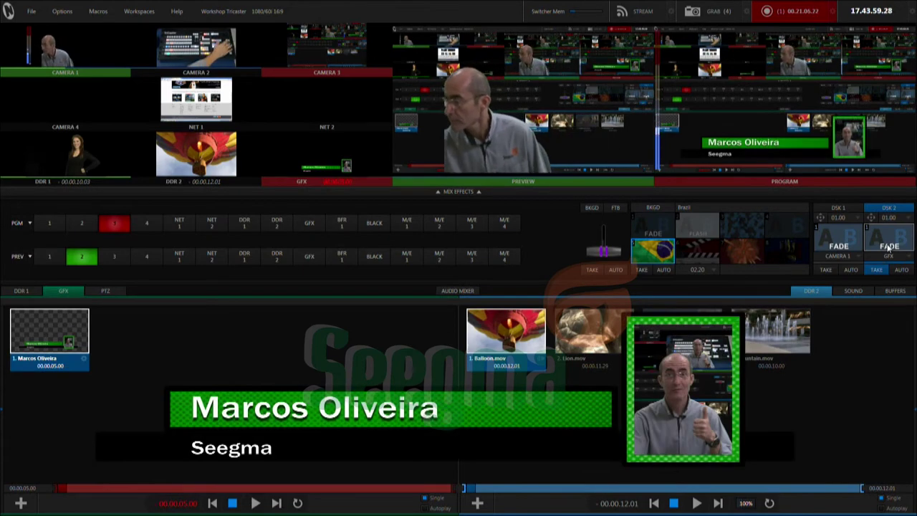
click(889, 248)
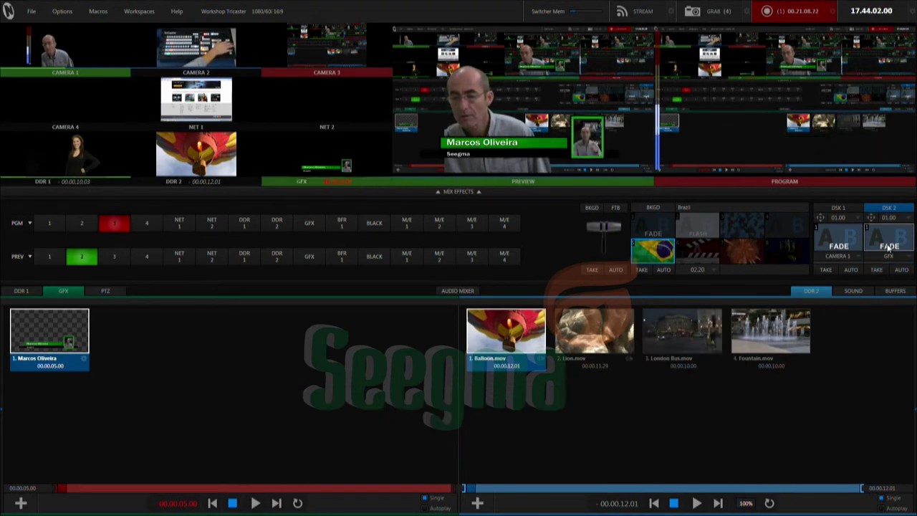
click(888, 247)
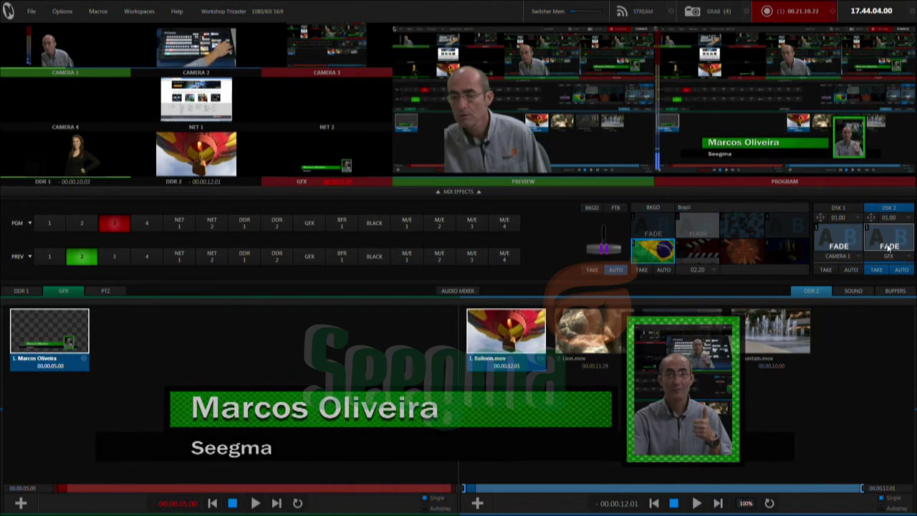
click(889, 248)
click(889, 247)
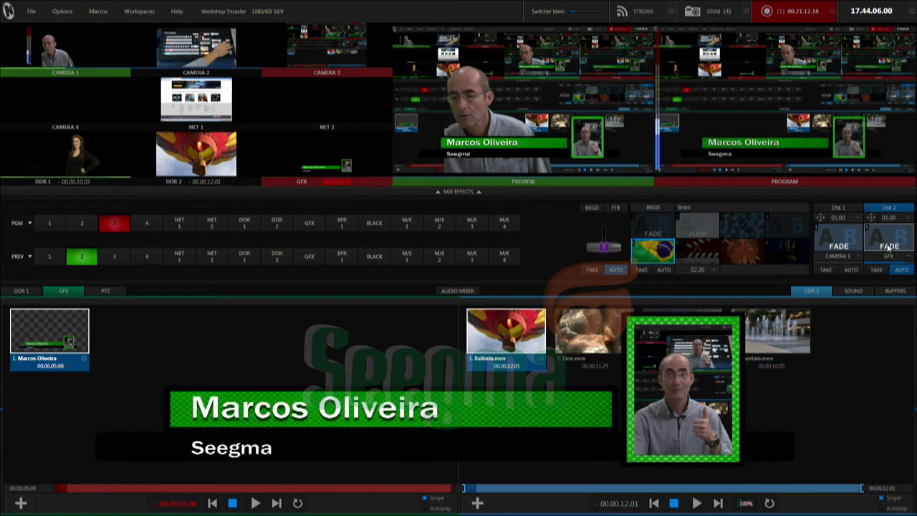
- Reposition and resize the DSK 2 lower-third title toward the right of the frame while cutting it on and off the program output
click(889, 248)
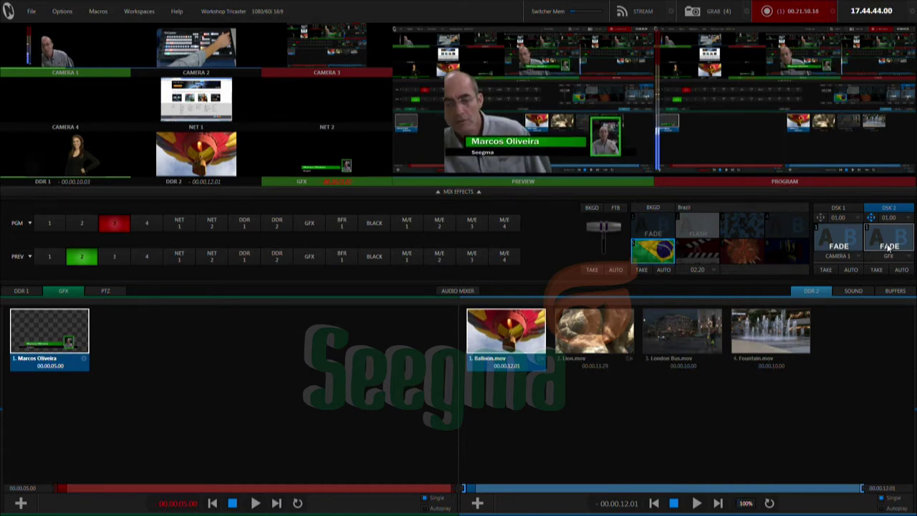
key(Return)
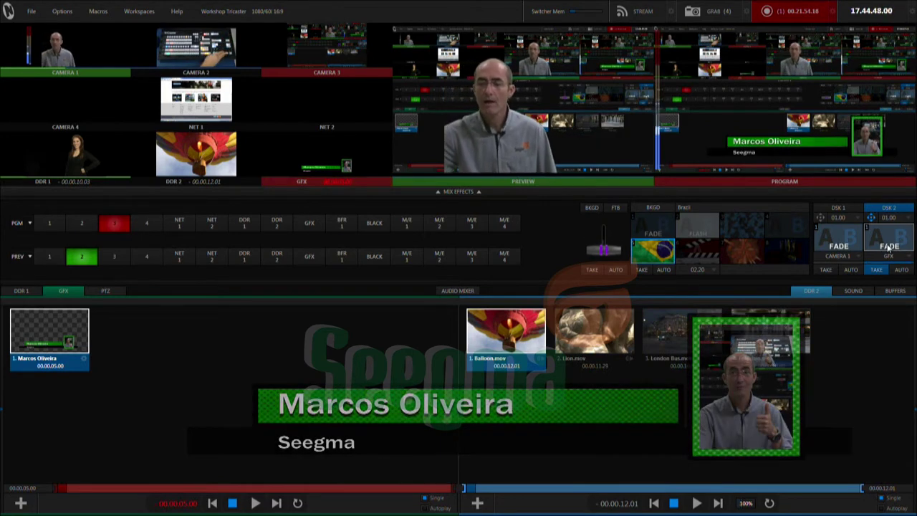
key(Return)
key(Return)
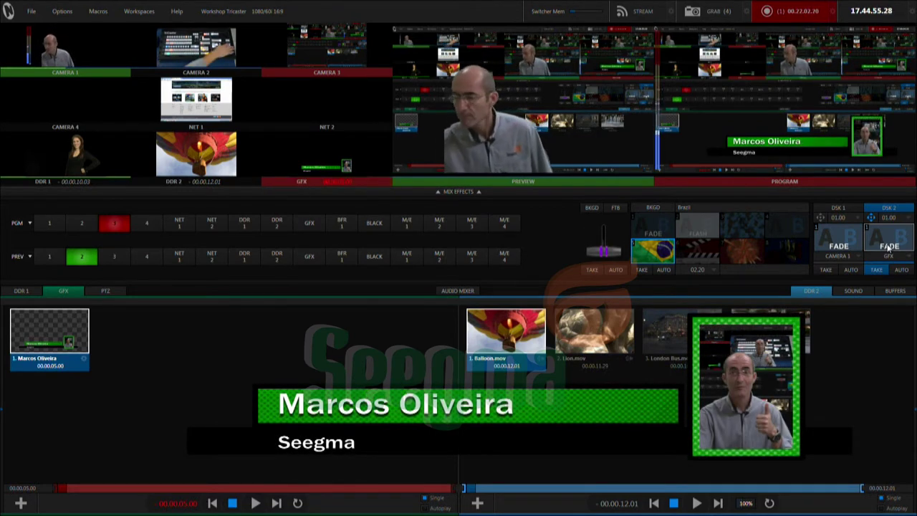
key(Return)
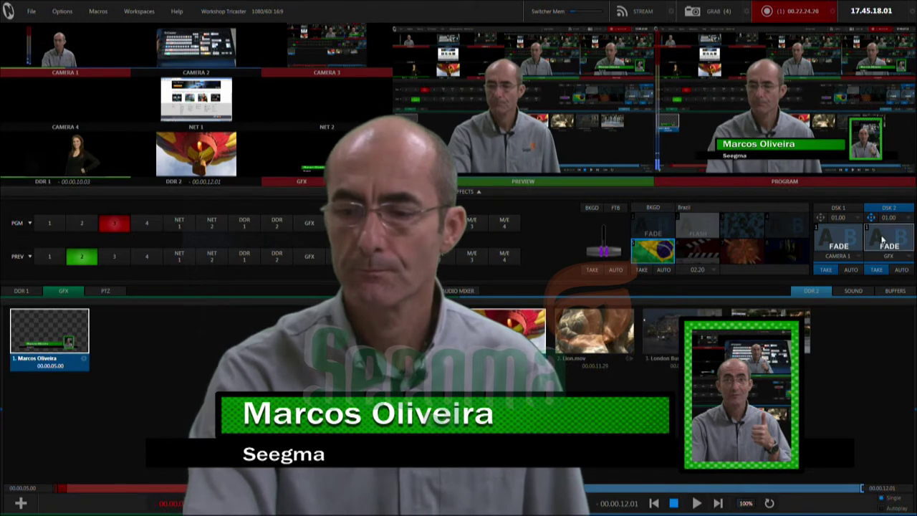
click(881, 271)
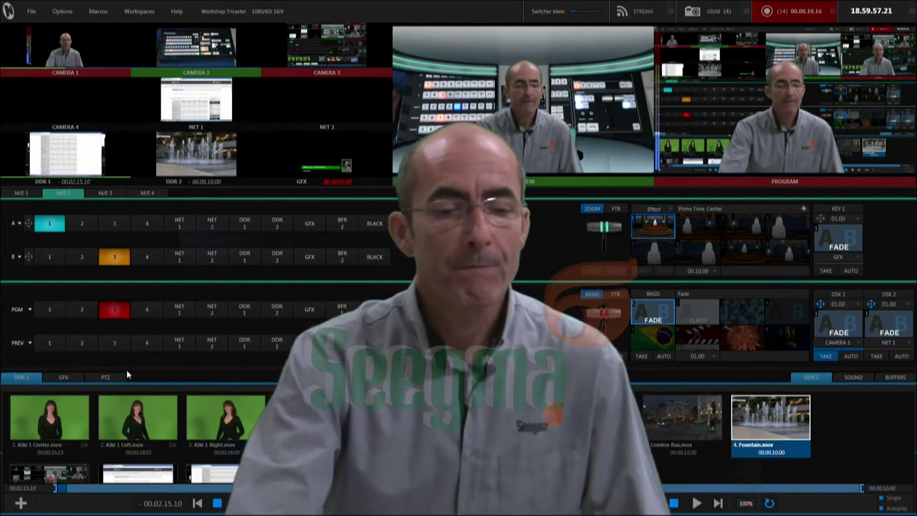
- Review the DDR 1 and GFX playlists, ending on the GFX title playlist
click(64, 378)
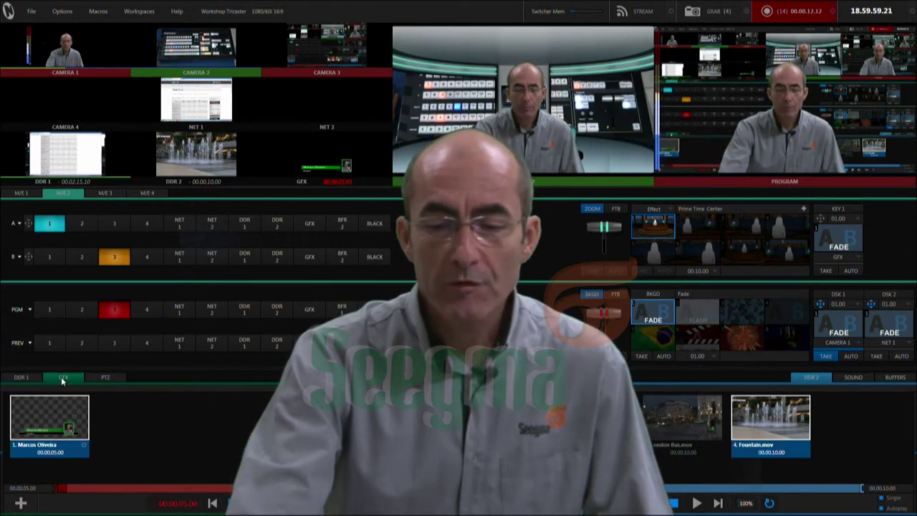
click(21, 377)
click(61, 379)
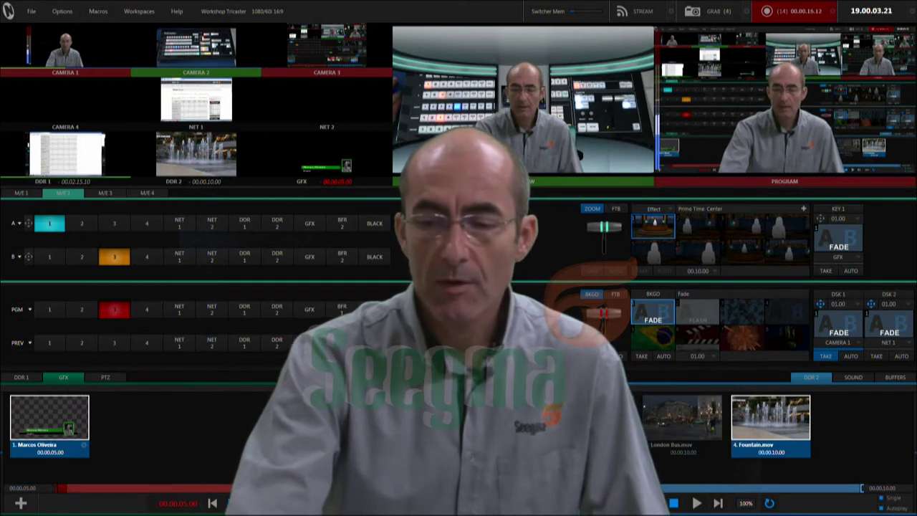
- Browse the frame buffer animation folders Alerts, Broadcast, Sports and Titles for an animation buffer
click(895, 378)
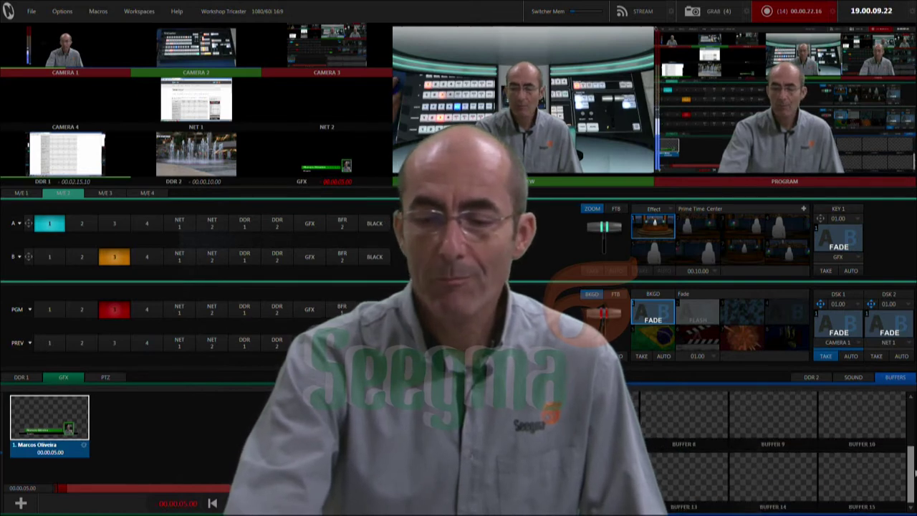
mouse_move(912, 399)
mouse_down()
mouse_move(911, 446)
mouse_move(912, 414)
mouse_up()
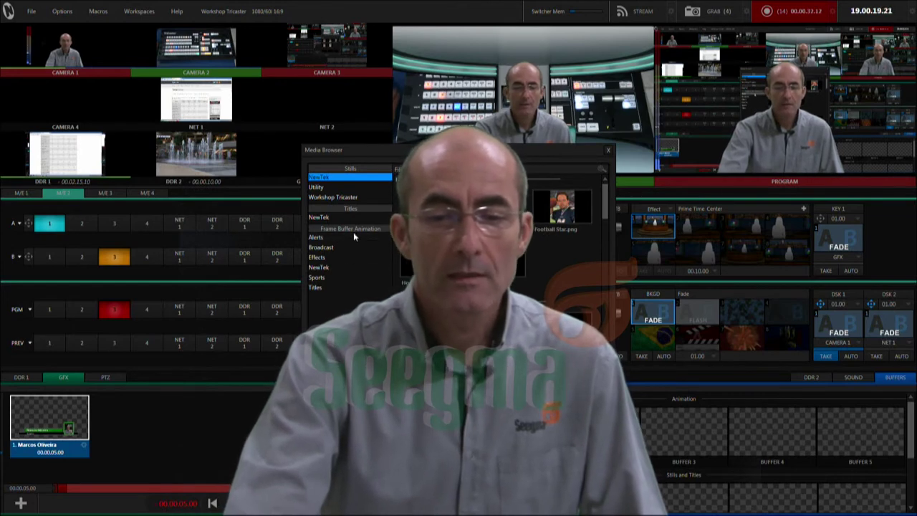
click(320, 241)
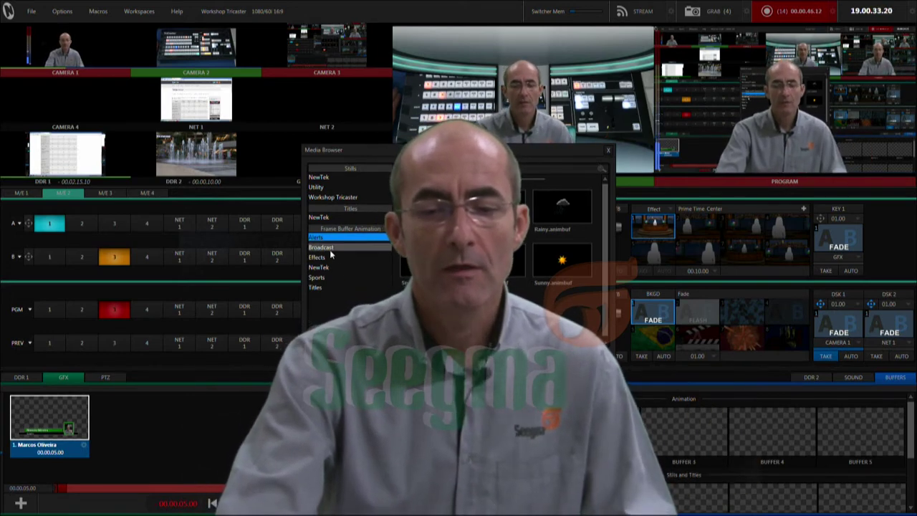
click(327, 248)
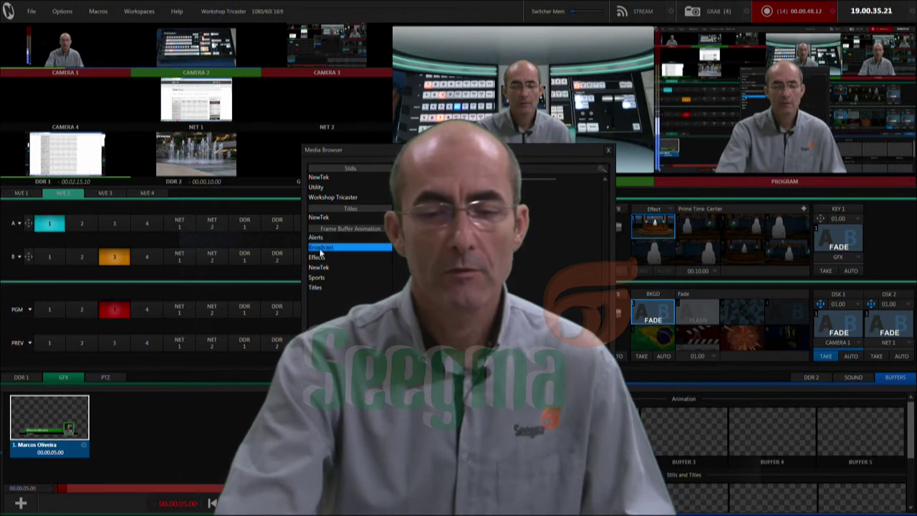
click(316, 238)
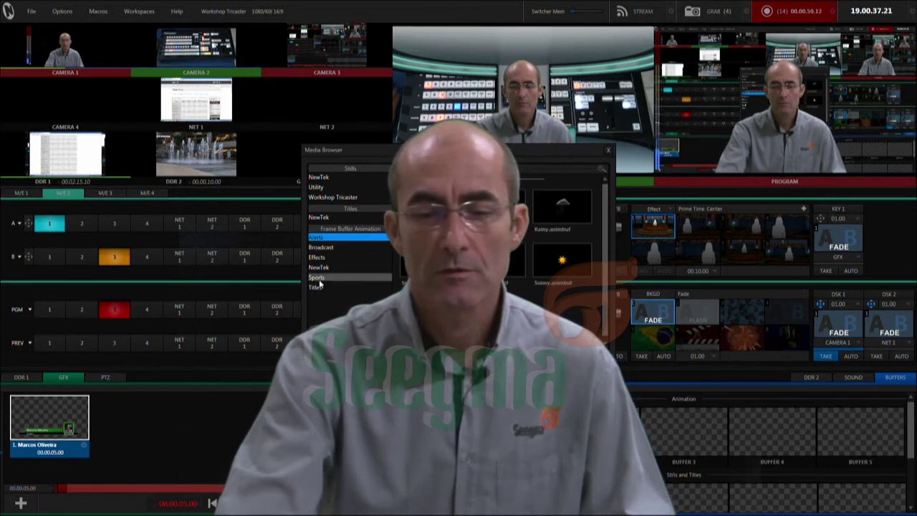
click(317, 278)
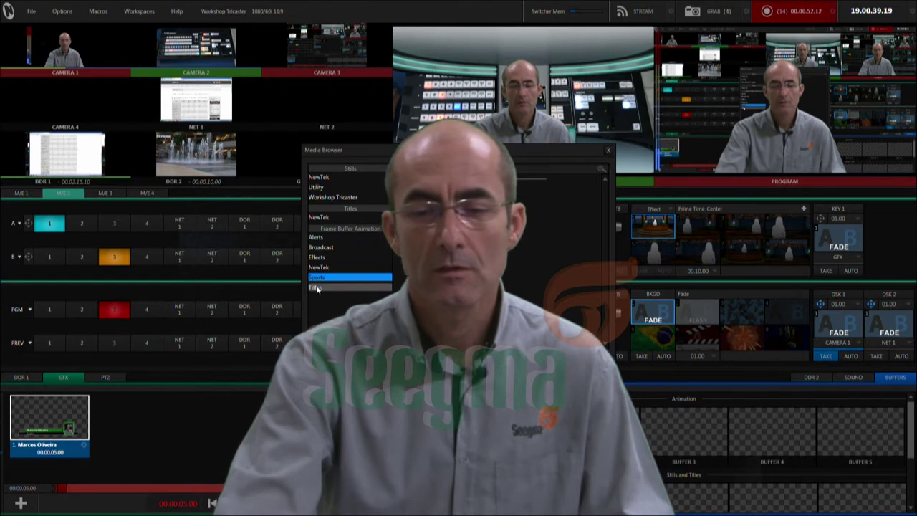
click(317, 287)
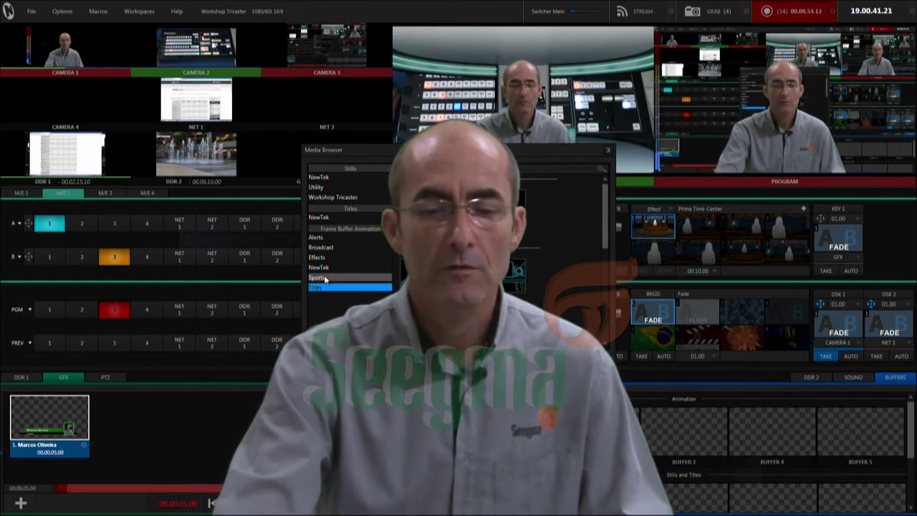
click(321, 281)
click(316, 289)
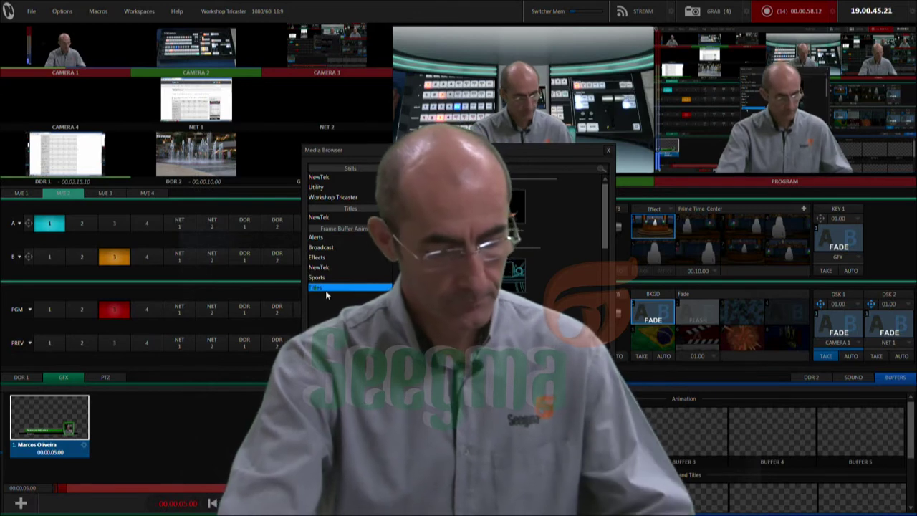
- Load frame buffer animations from the Alerts and Effects folders into the first animation buffers
click(321, 248)
click(324, 238)
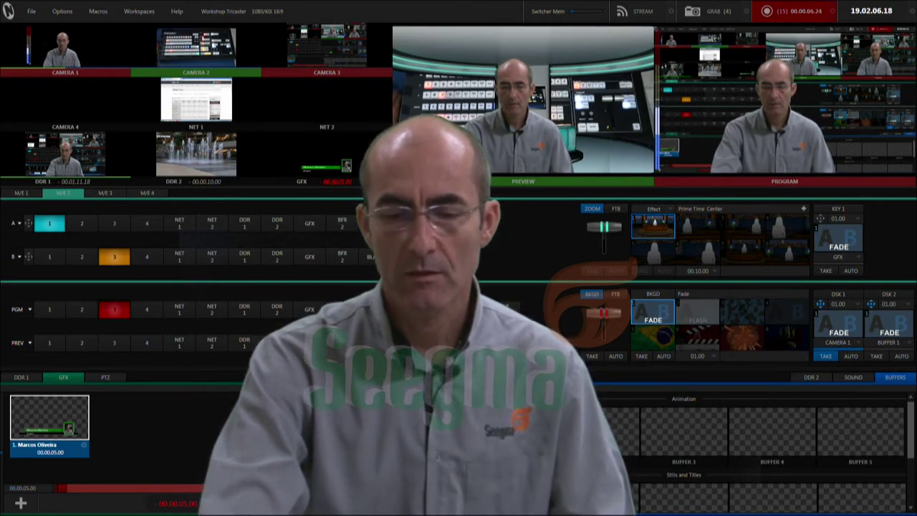
click(320, 258)
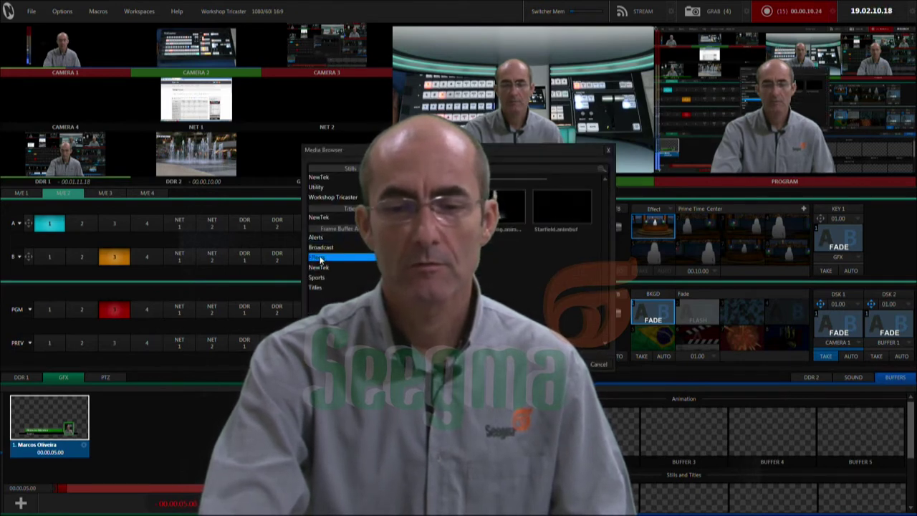
key(Return)
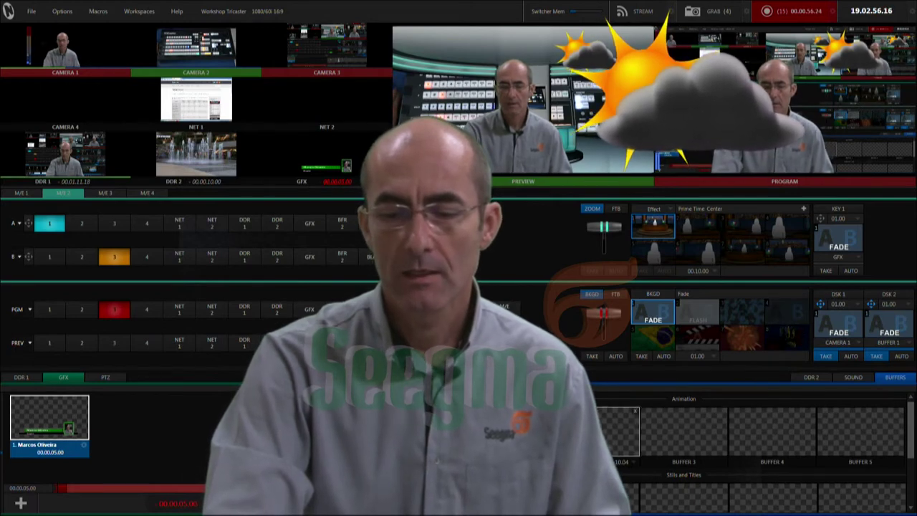
- Review the camera, media player and buffer sources available for DSK 2 and assign BUFFER 2 to it
click(908, 346)
mouse_move(908, 354)
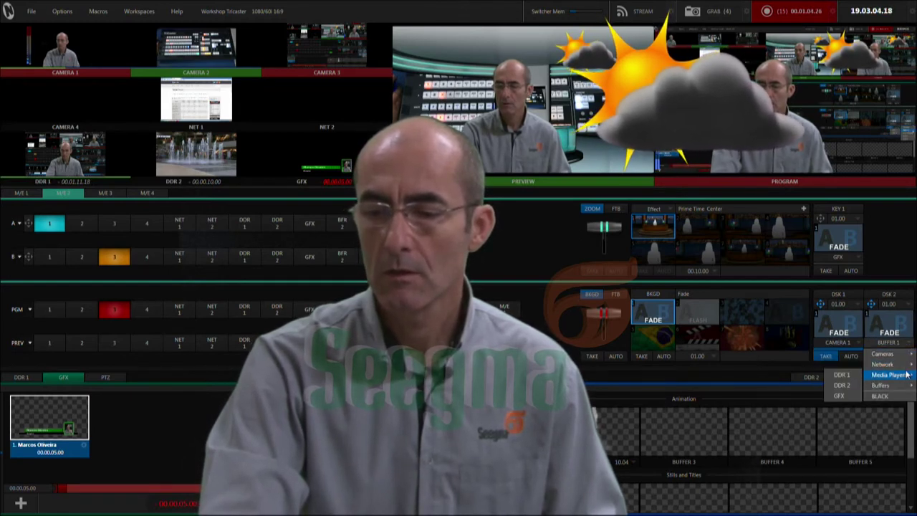
mouse_move(904, 387)
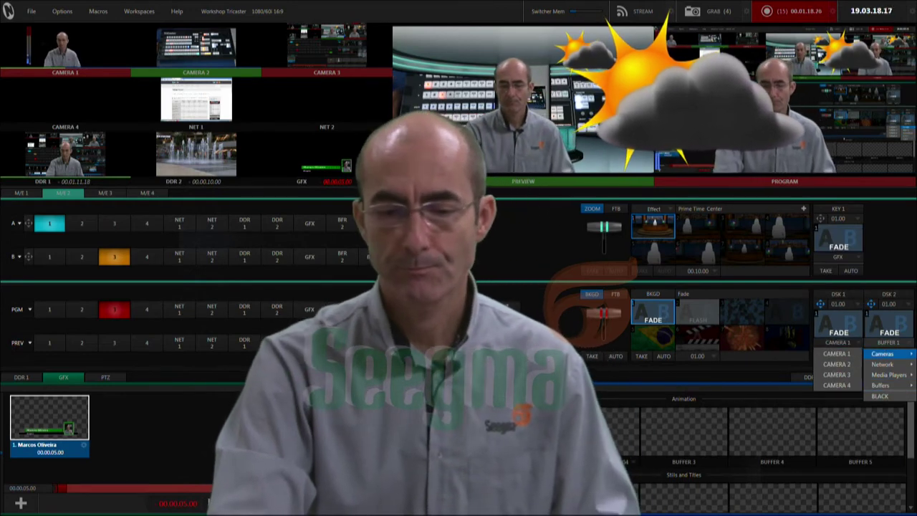
click(799, 378)
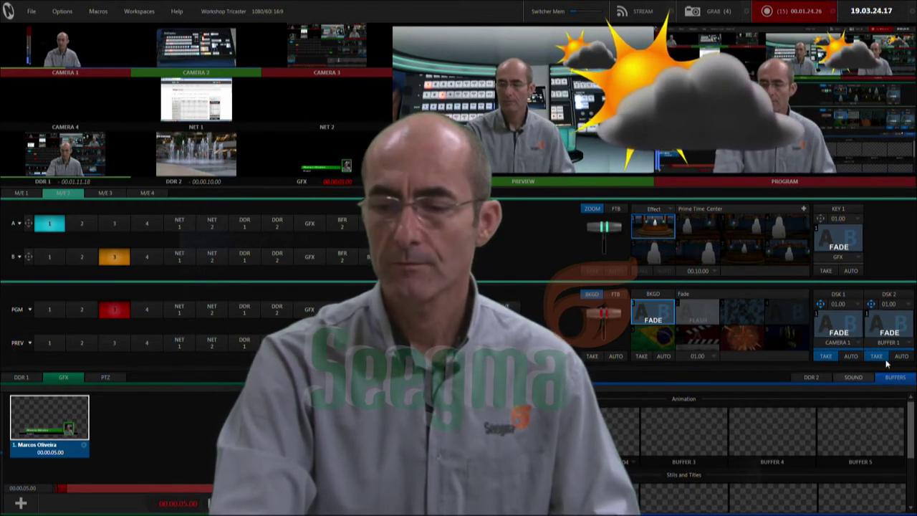
click(905, 344)
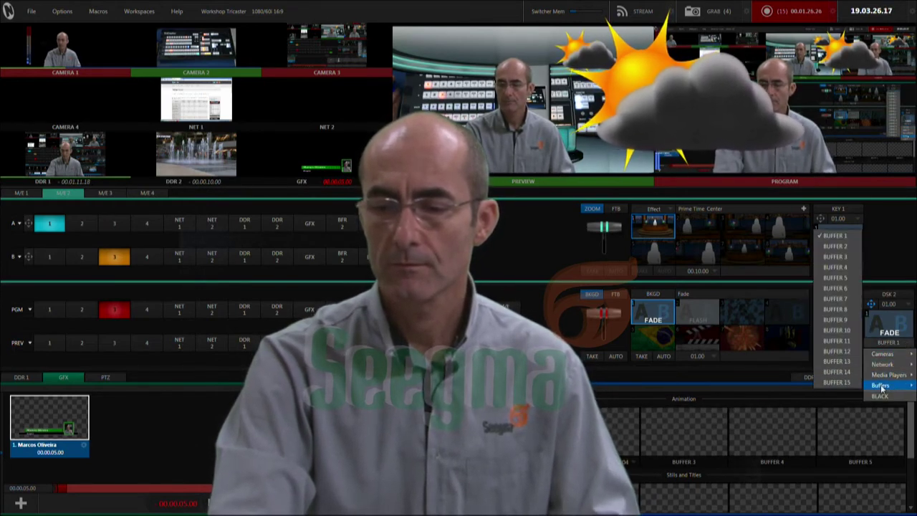
click(835, 246)
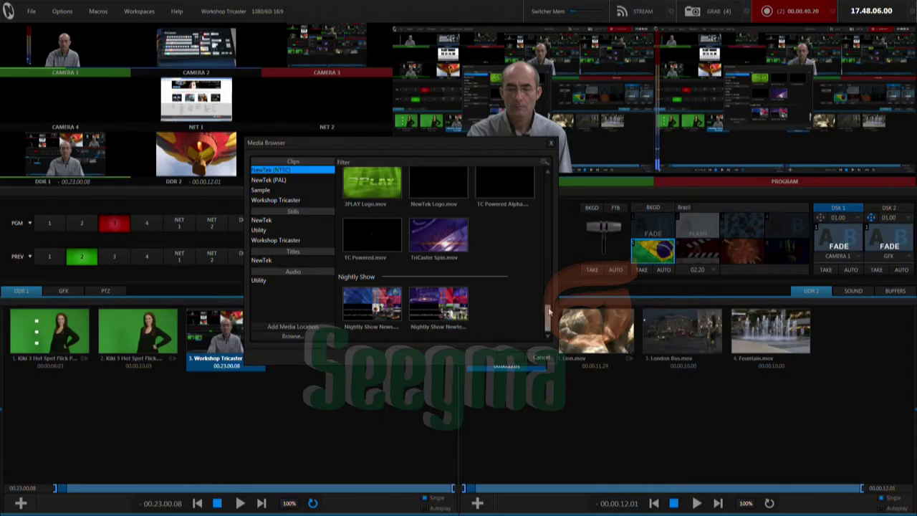
- Add the TC Powered Alpha.mov clip from the NewTek (NTSC) logos to the DDR 1 playlist
scroll(498, 272, down, 3)
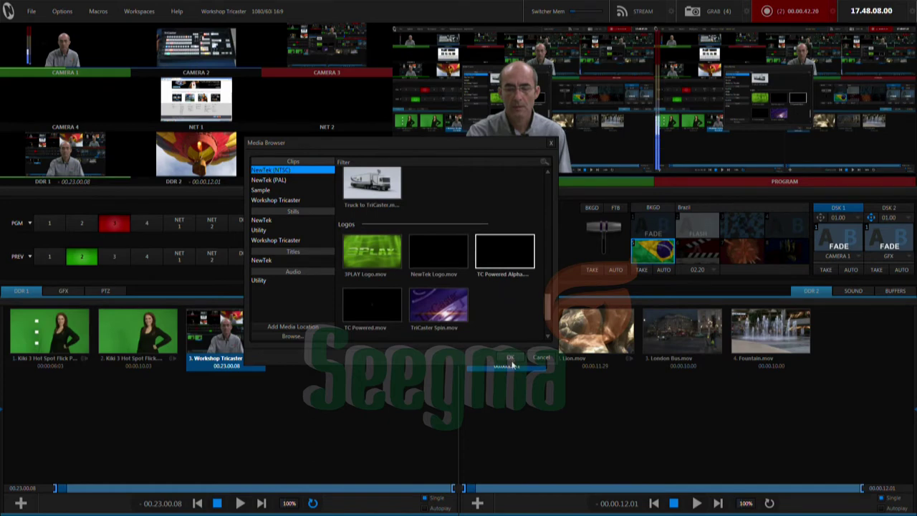
click(511, 358)
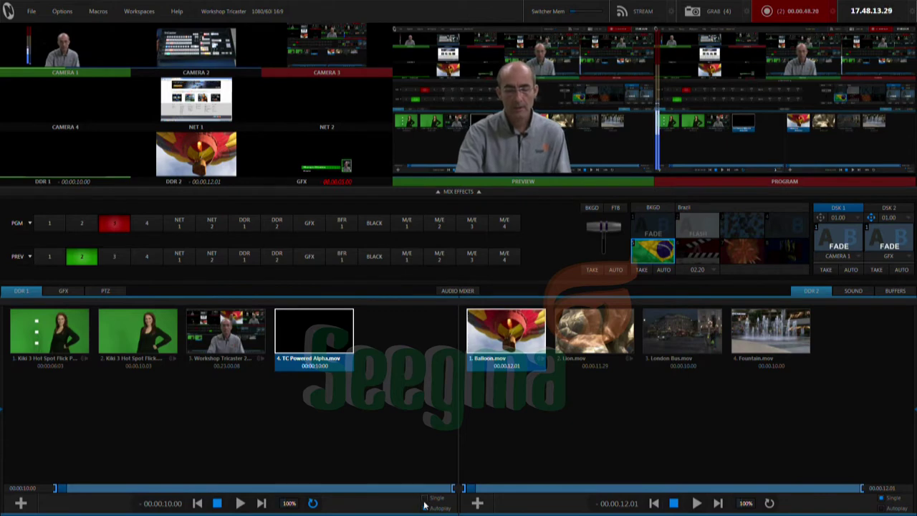
double_click(226, 331)
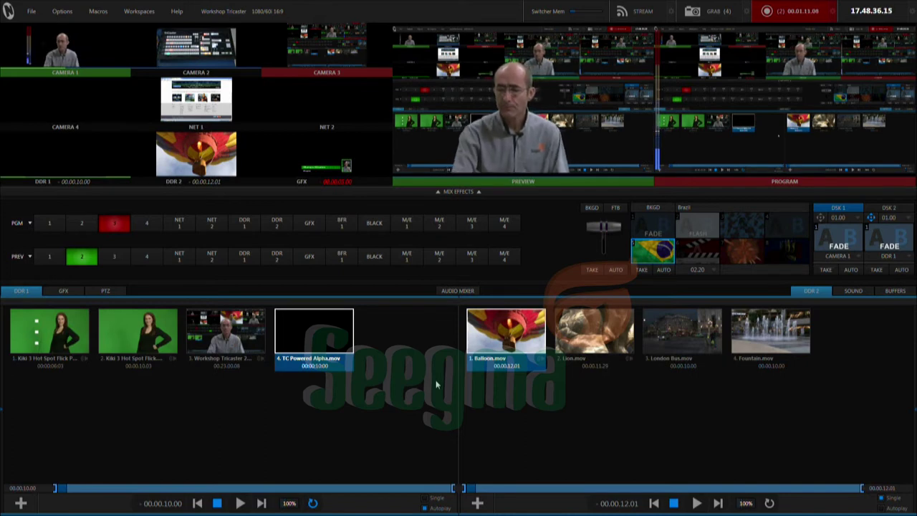
- Cut the DSK 2 overlay and the DSK 1 camera overlay on the program output
click(877, 270)
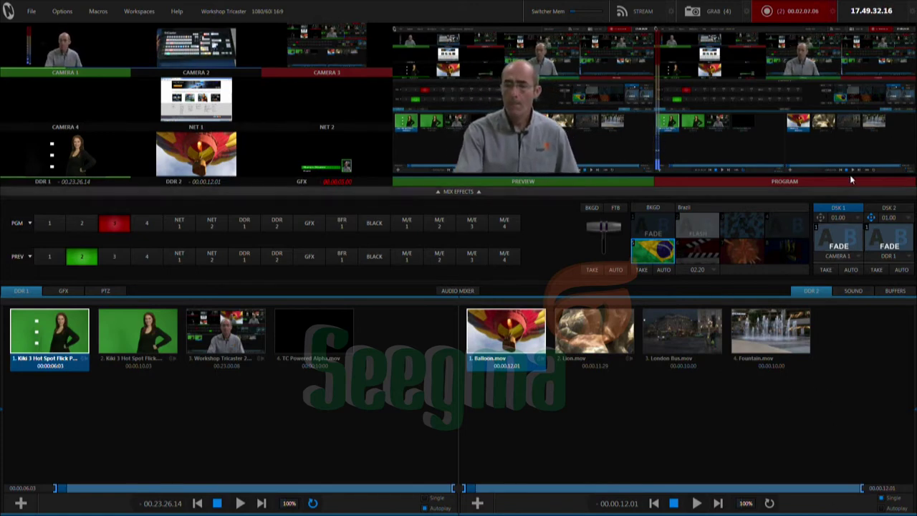
click(828, 270)
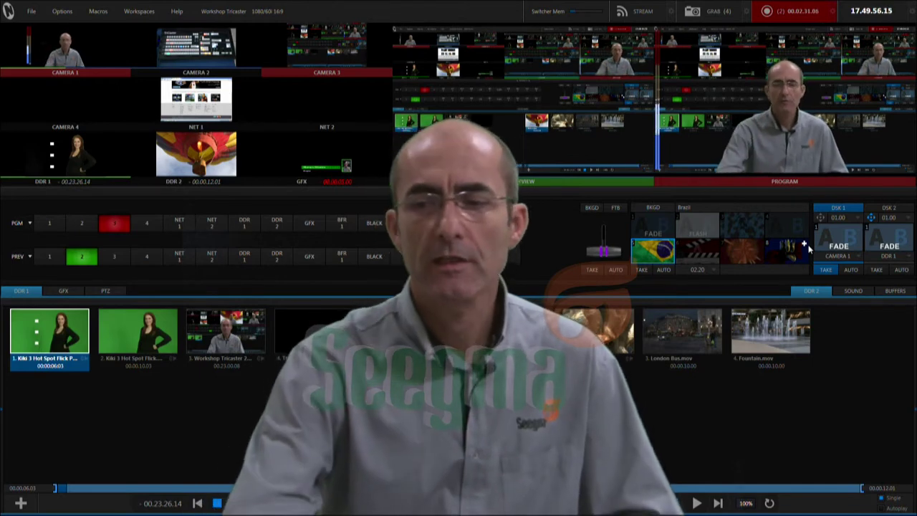
- Cue the second Kiki 3 clip in DDR 1, and switch to the playlist preset with the Kiki 1 Center, Left and Right clips
click(149, 344)
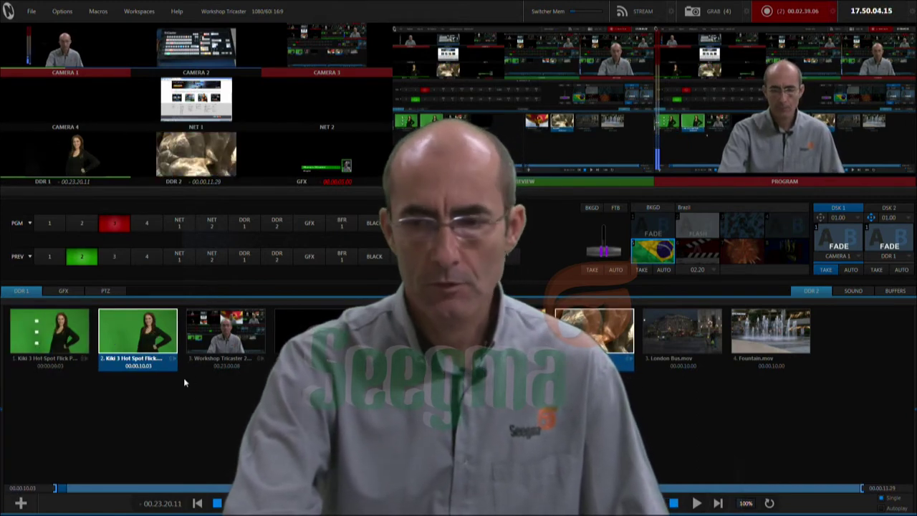
mouse_move(4, 343)
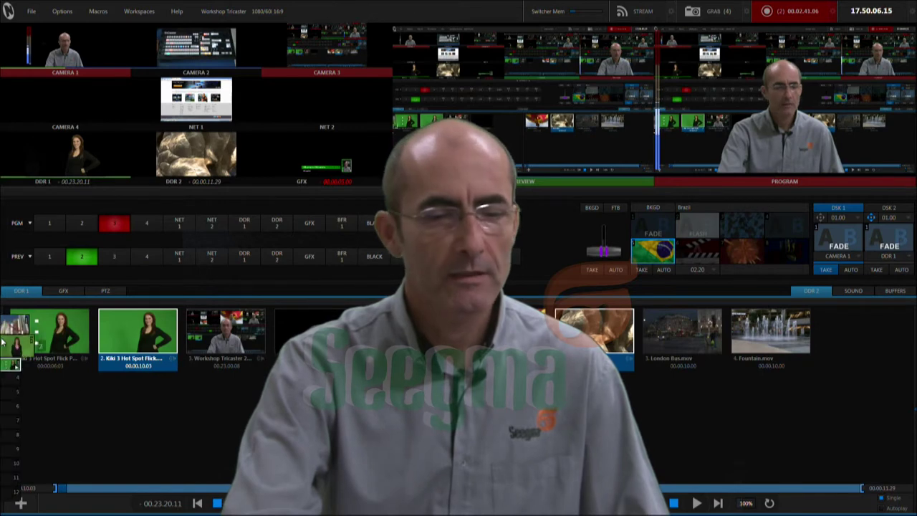
click(13, 359)
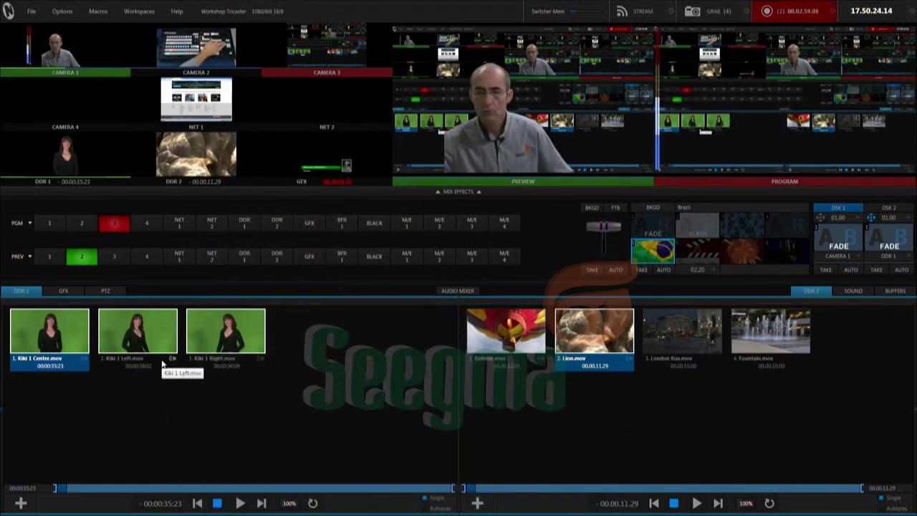
mouse_move(18, 358)
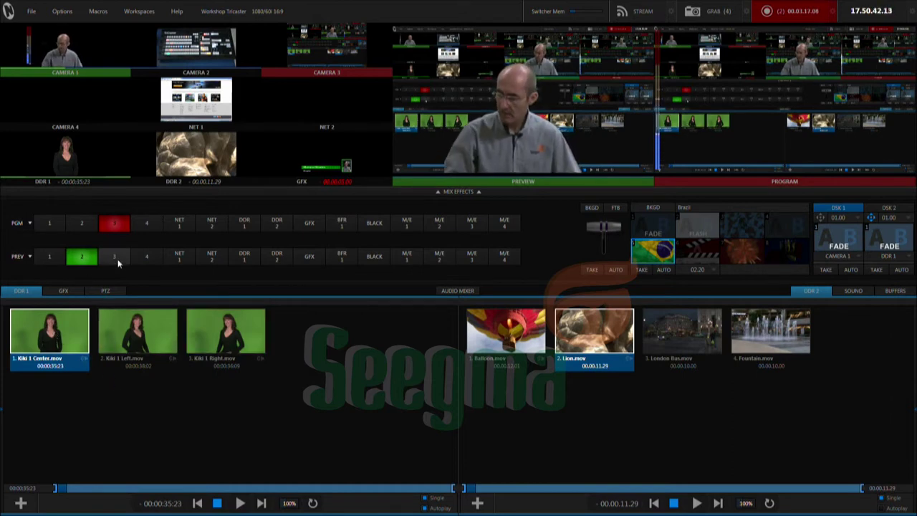
- Set DDR 1 as the preview source, and expand and collapse the Mix Effects rows
key(shift+7)
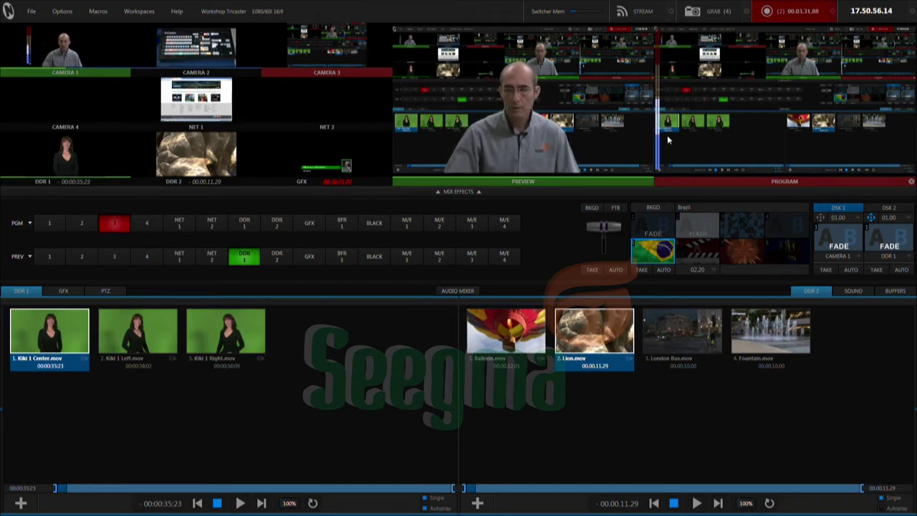
click(465, 191)
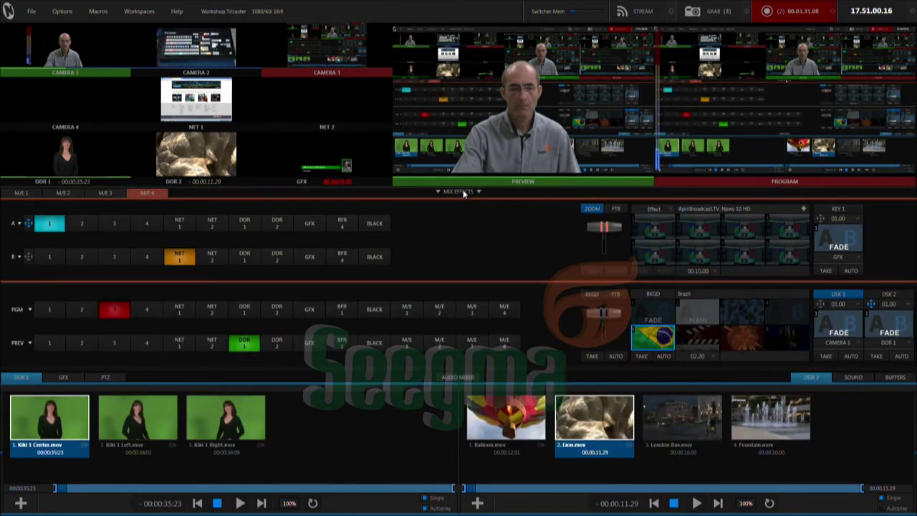
click(463, 192)
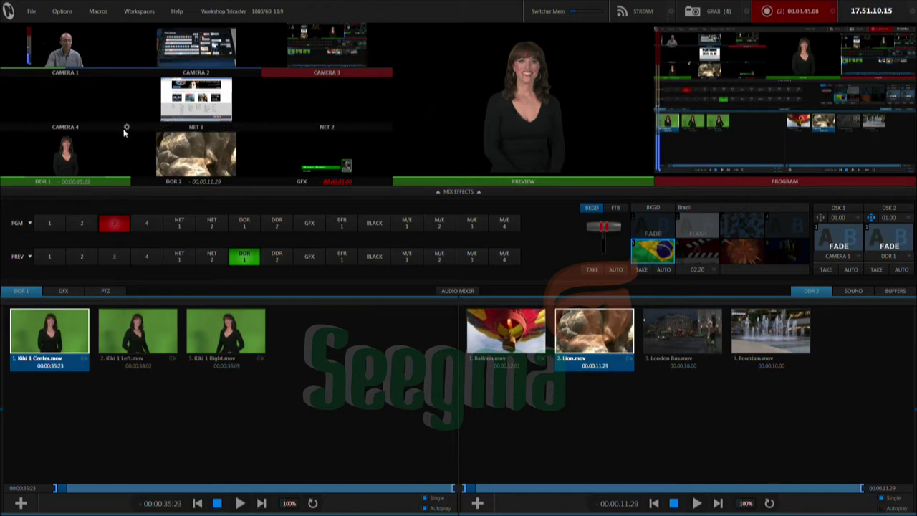
- Turn off LiveMatte keying for DDR 1 in its input settings and close them
click(126, 129)
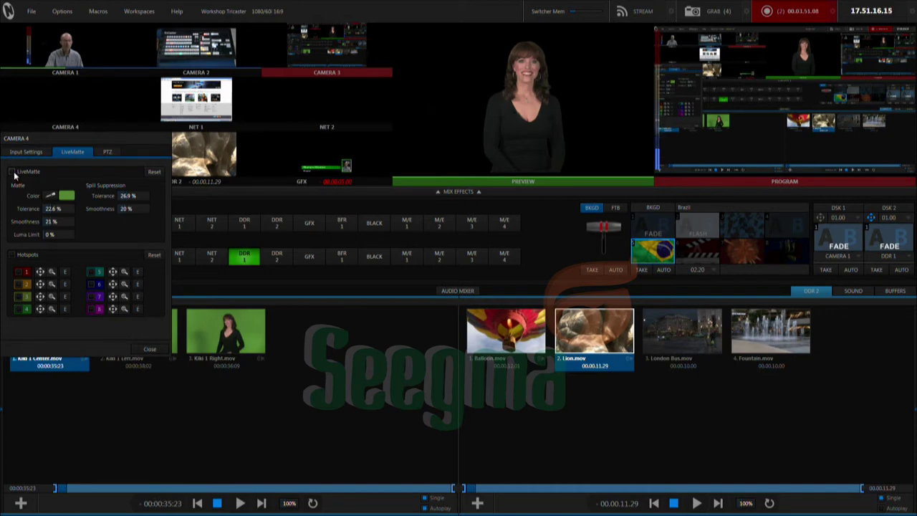
click(145, 348)
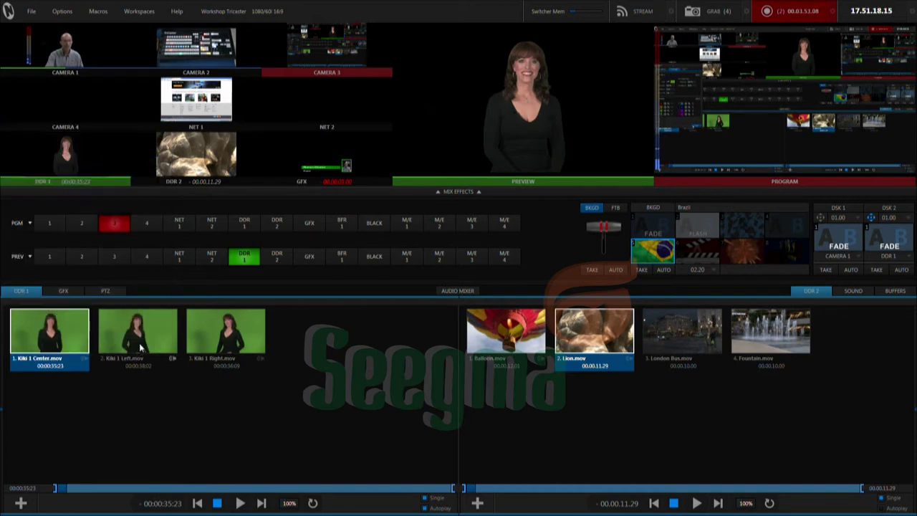
click(127, 182)
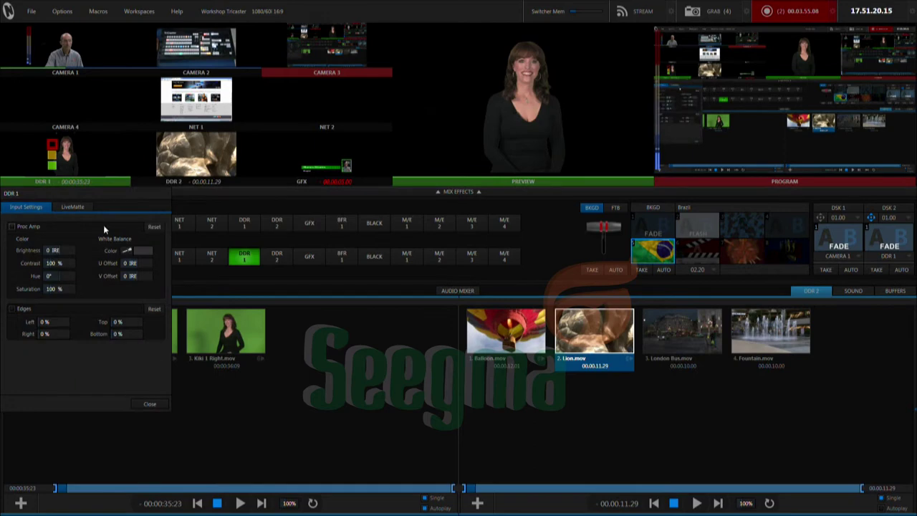
click(72, 206)
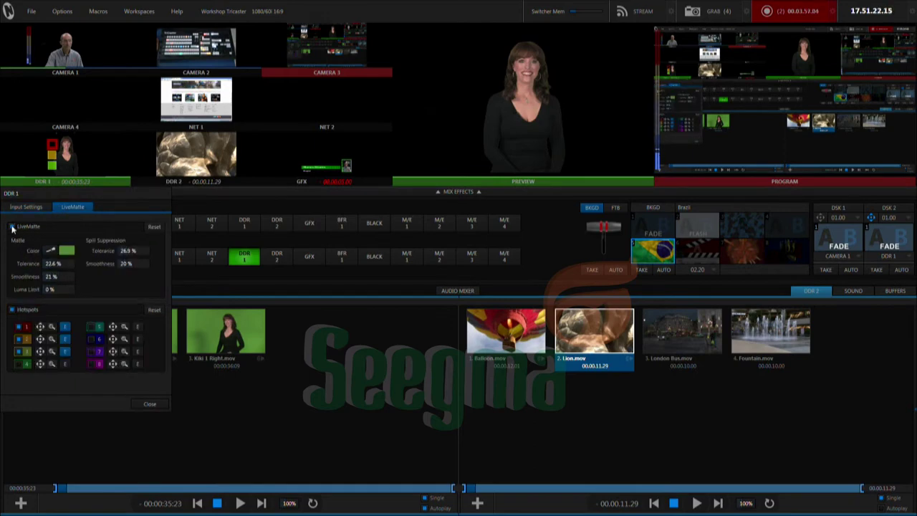
click(12, 228)
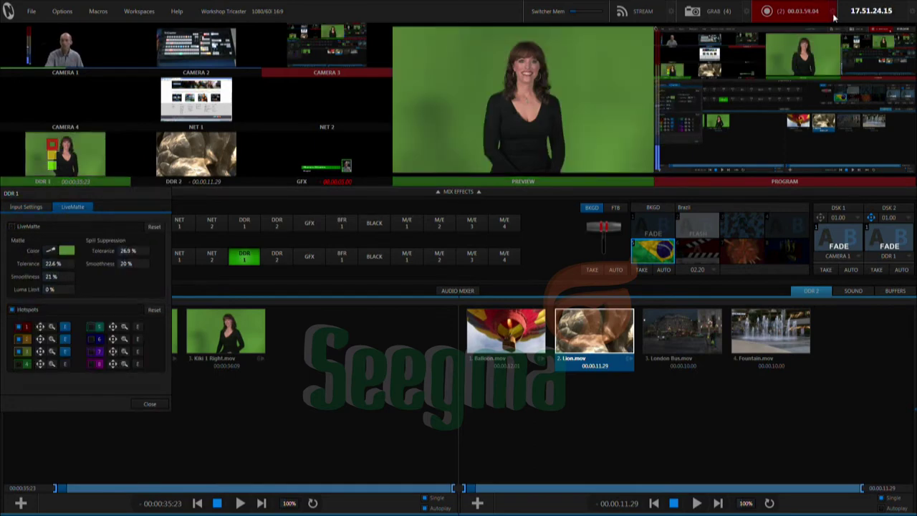
click(149, 404)
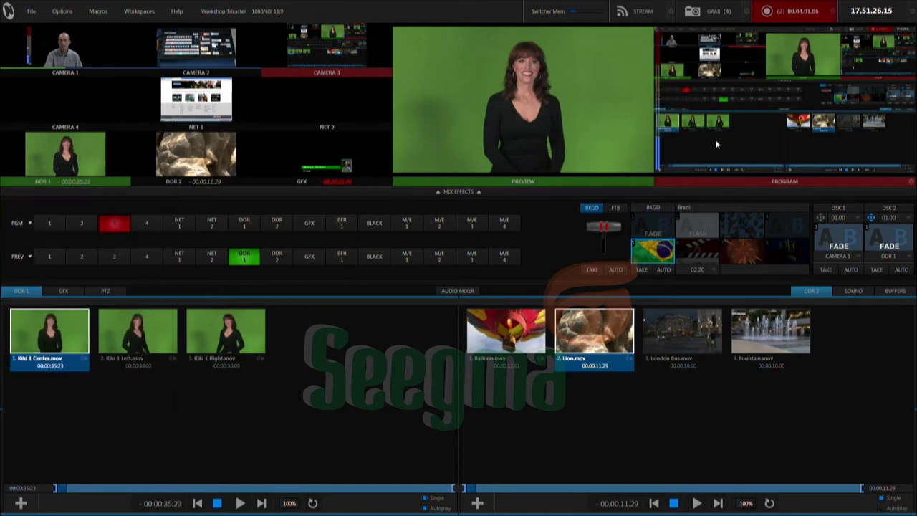
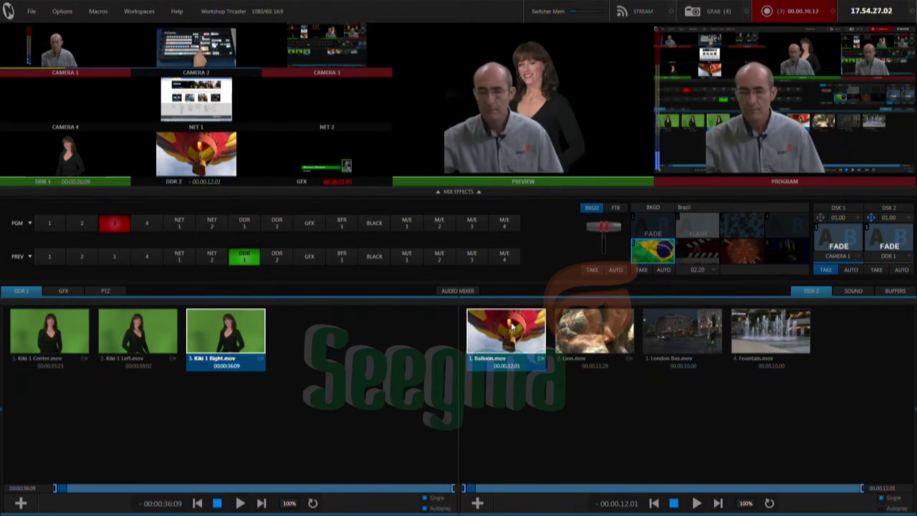
- Cue the Fountain clip in DDR 2 and remove the DSK 1 camera overlay from the program output
key(Left)
key(Left)
key(Left)
key(Left)
key(Left)
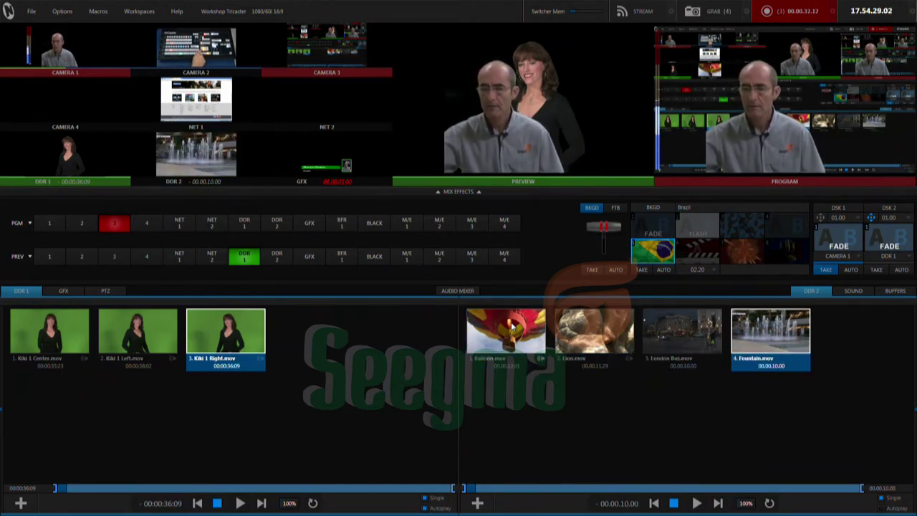
key(ctrl+1)
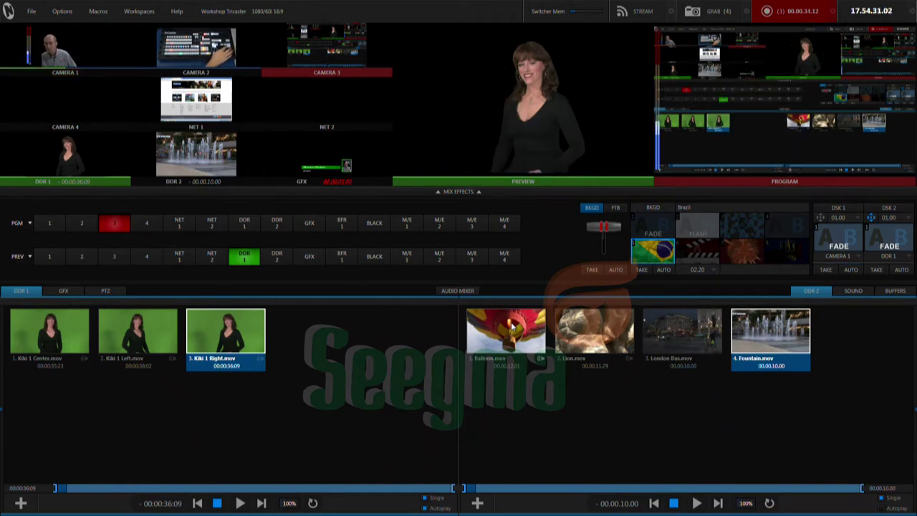
- Step DDR 2 back through its playlist to the Lion and Balloon clips, and forward to the Fountain clip
key(Left)
key(Left)
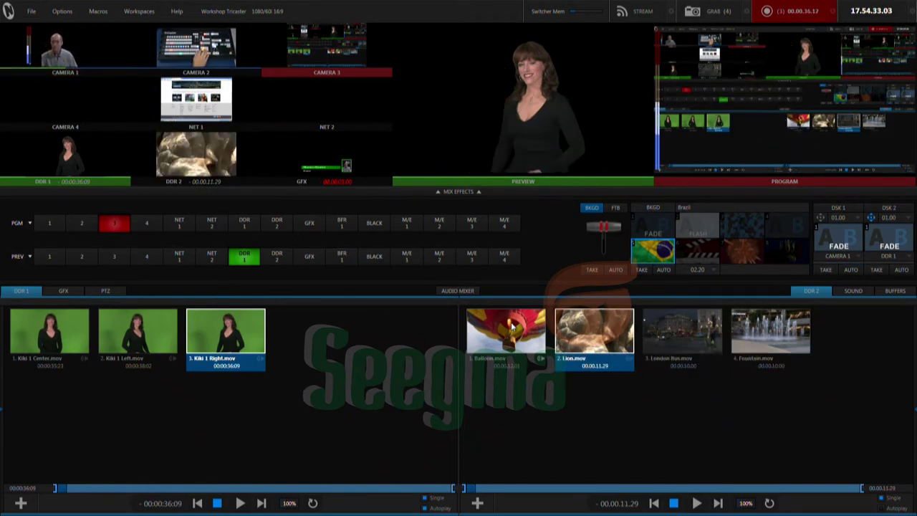
key(Left)
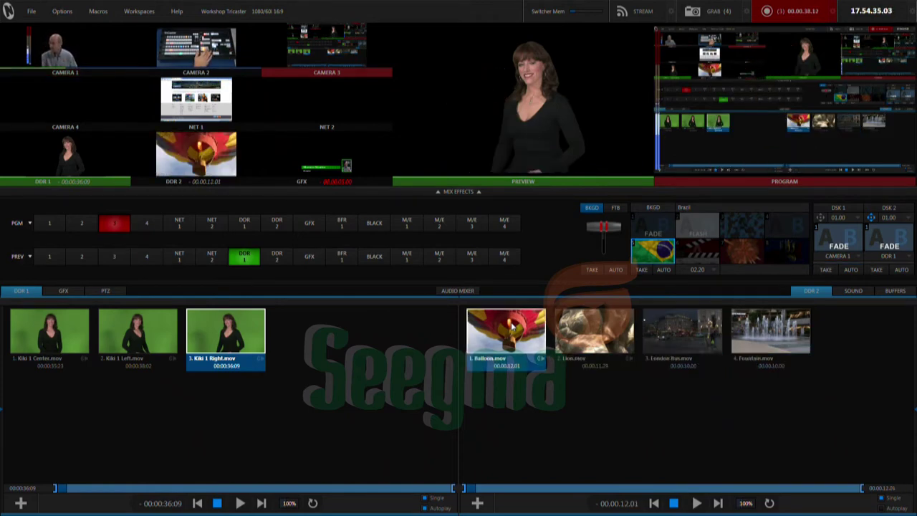
key(Right)
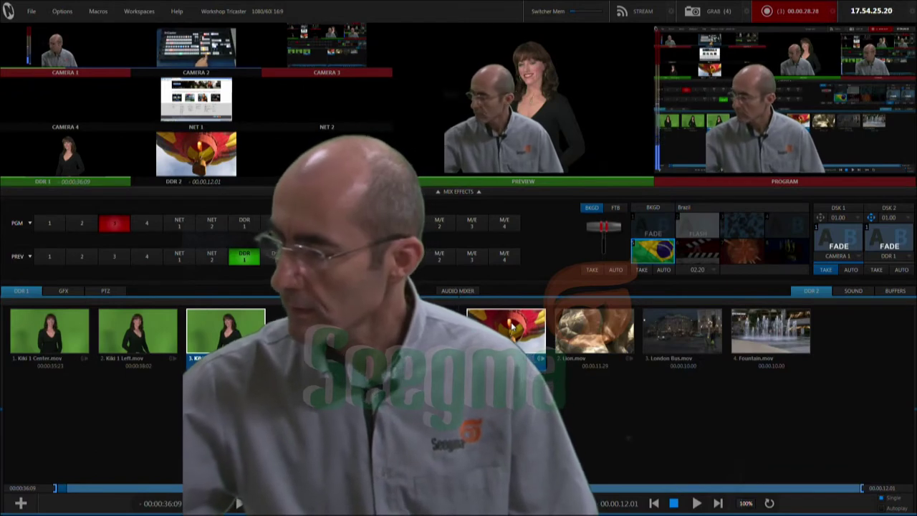
key(Right)
key(Right)
key(Right)
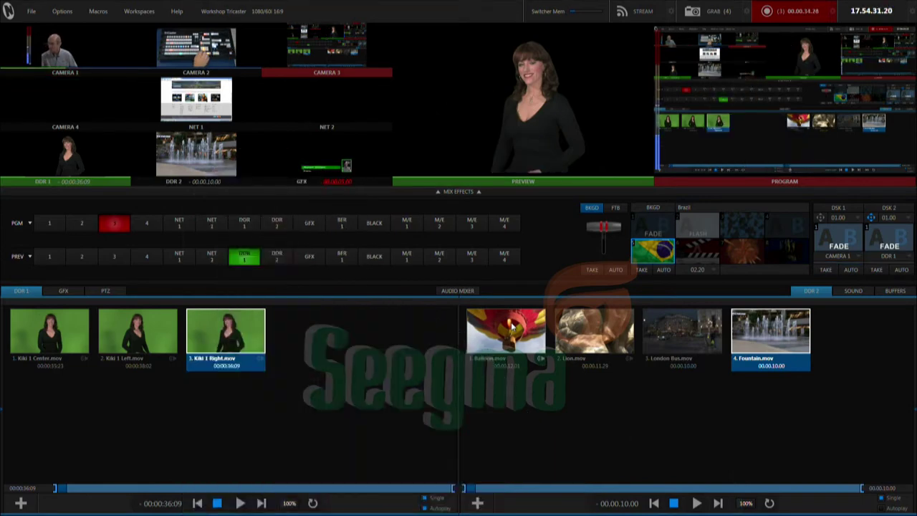
- Cue the Lion and London Bus clips in DDR 2, and set DDR 2 as the preview source
key(Left)
key(Left)
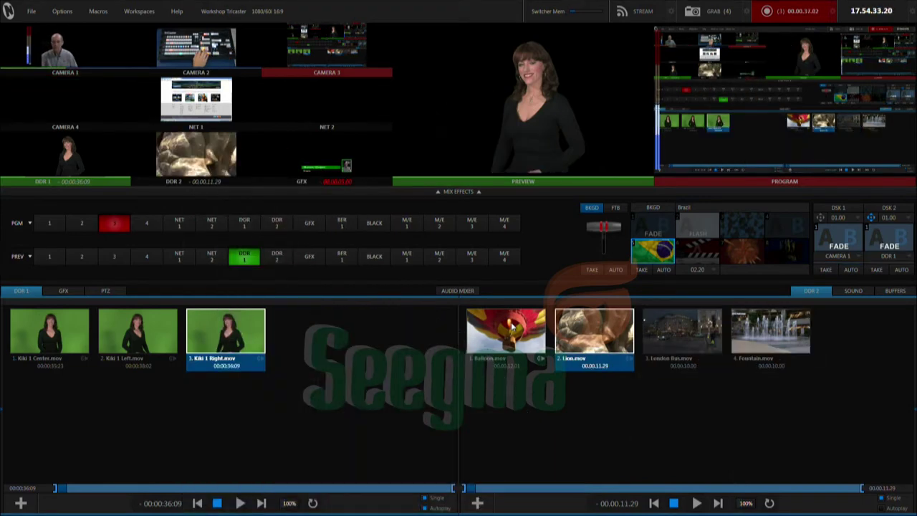
key(Left)
key(Right)
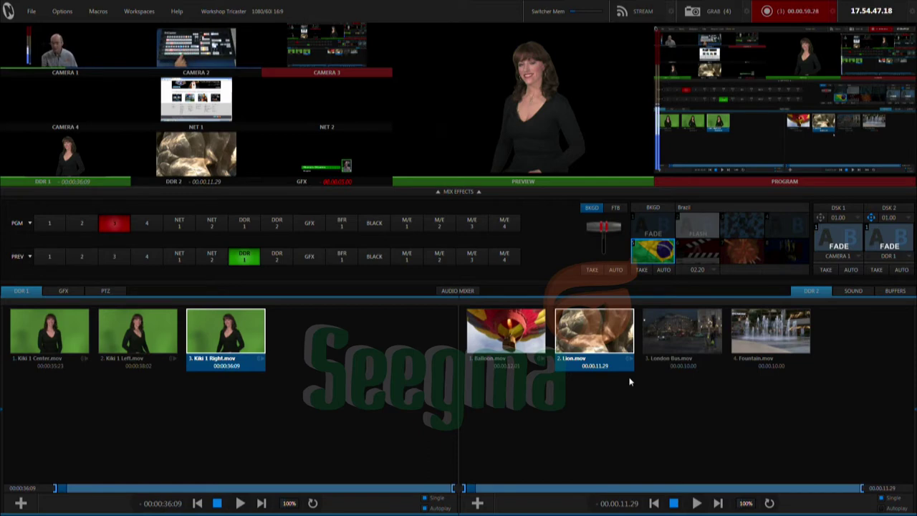
key(shift+8)
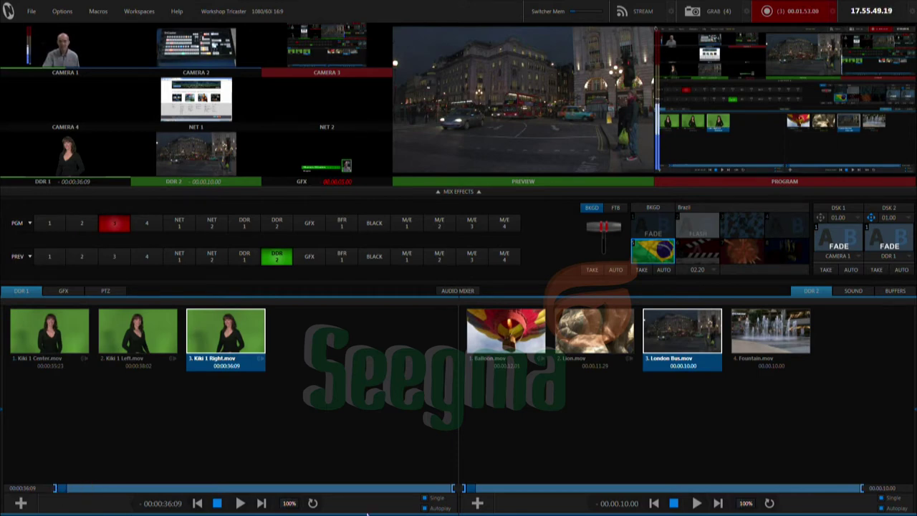
- Examine the audio level controls of the Kiki 1 and Balloon clips and the audio mixer's DDR channels
click(261, 360)
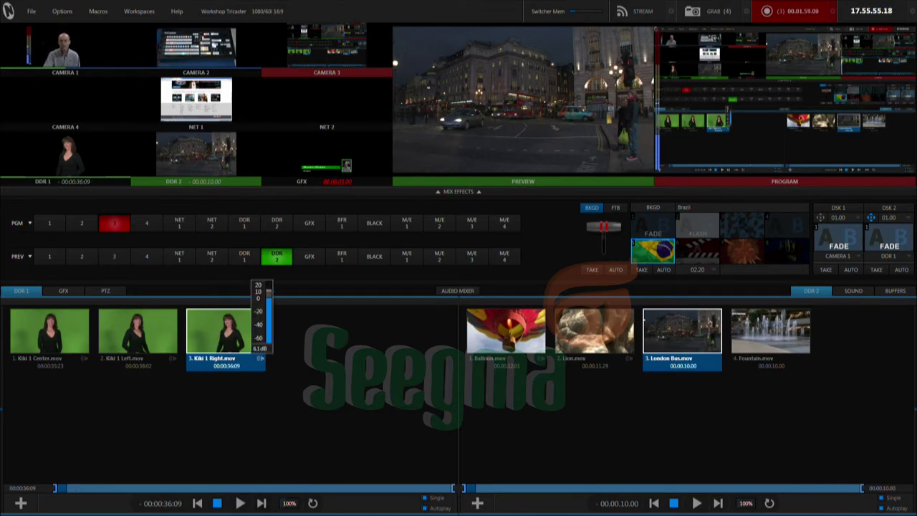
click(173, 359)
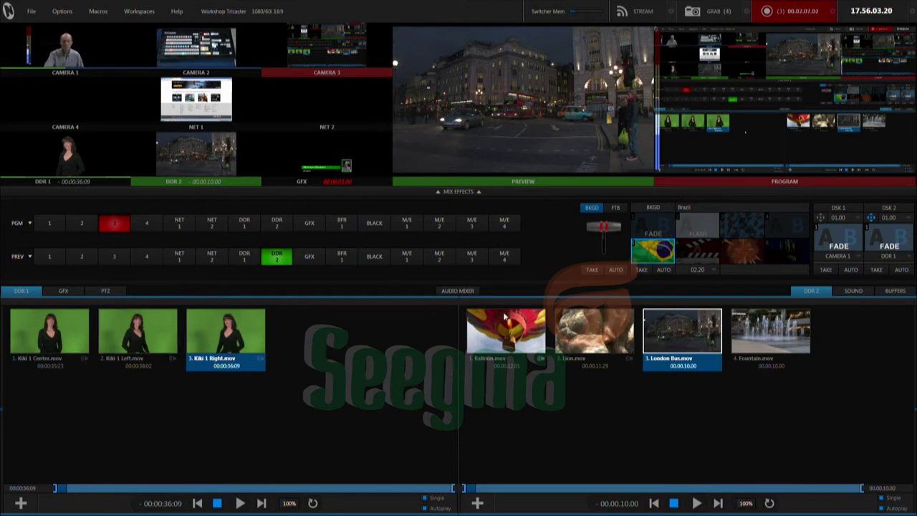
click(458, 291)
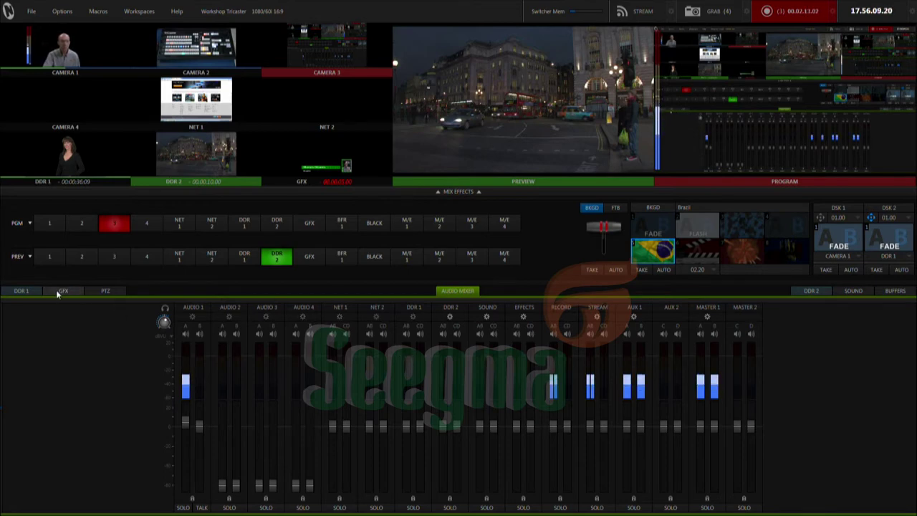
click(21, 291)
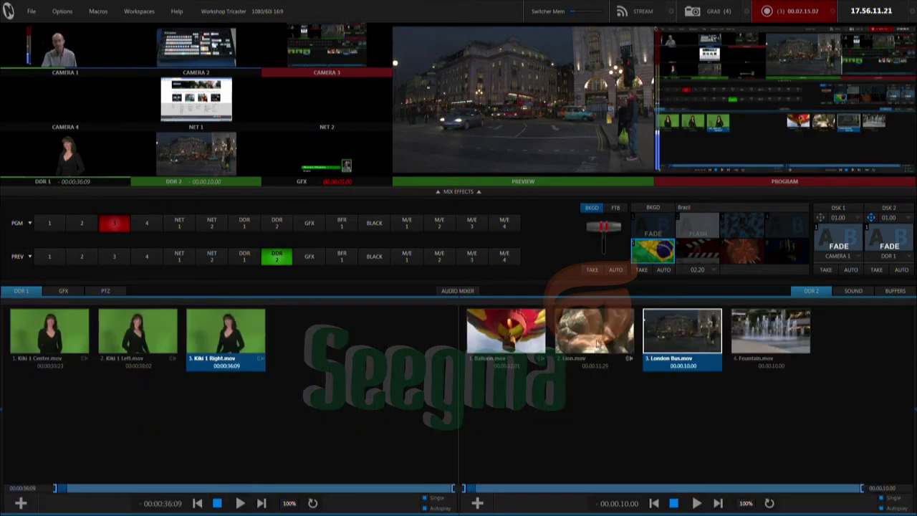
click(543, 360)
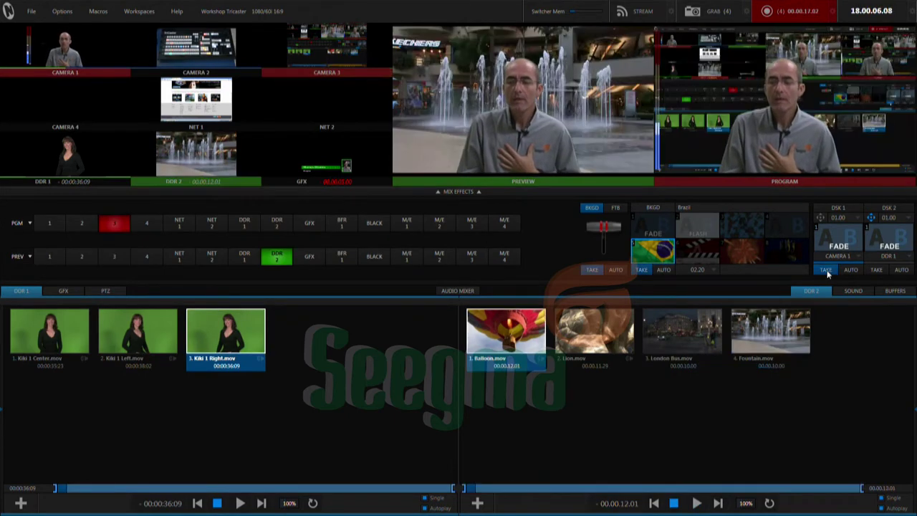
- Cut repeatedly between camera 3 and DDR 2 on program, playing the Balloon, Lion and London Bus clips in turn
key(Return)
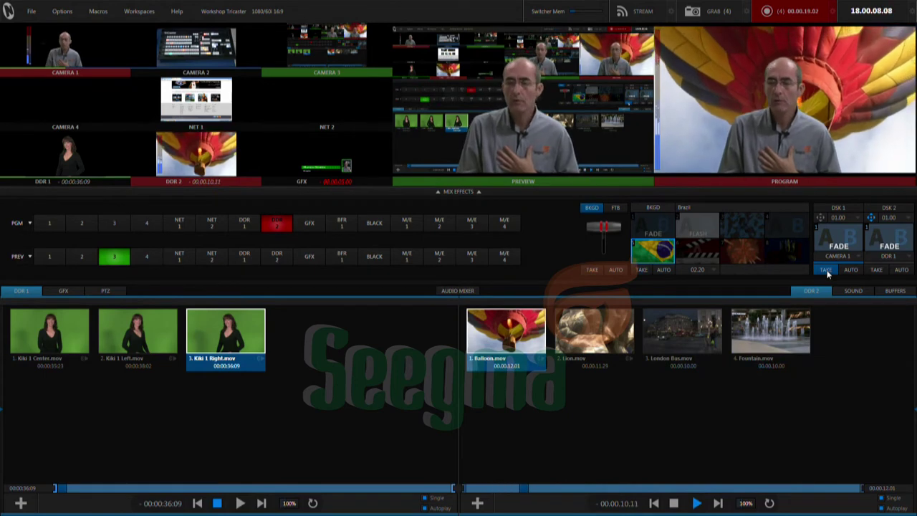
key(Return)
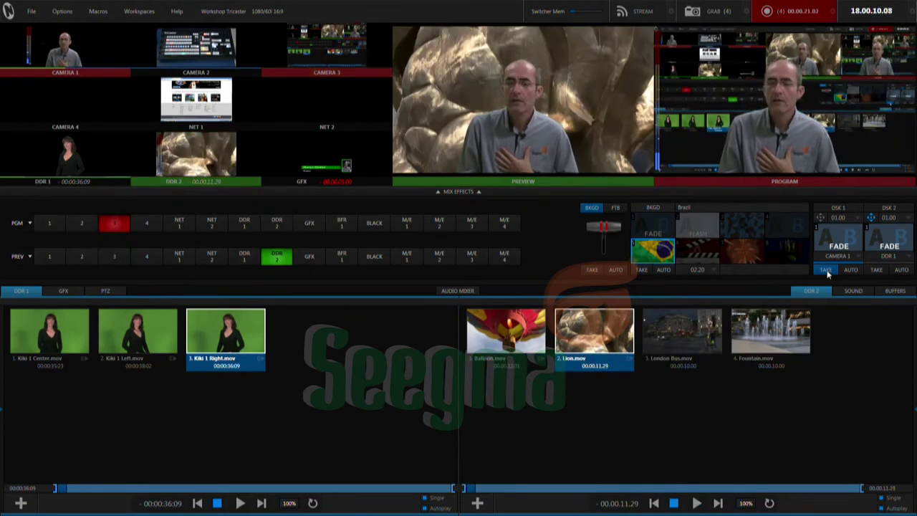
key(Return)
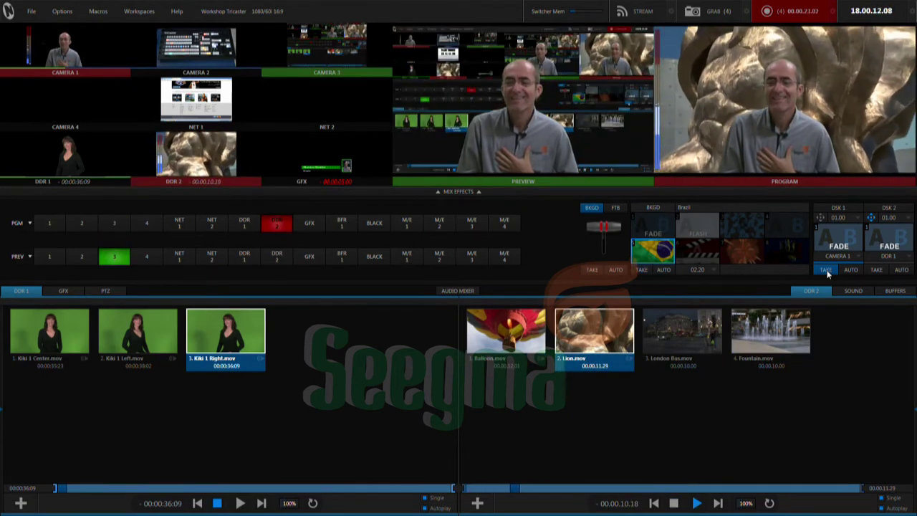
key(Return)
key(Return)
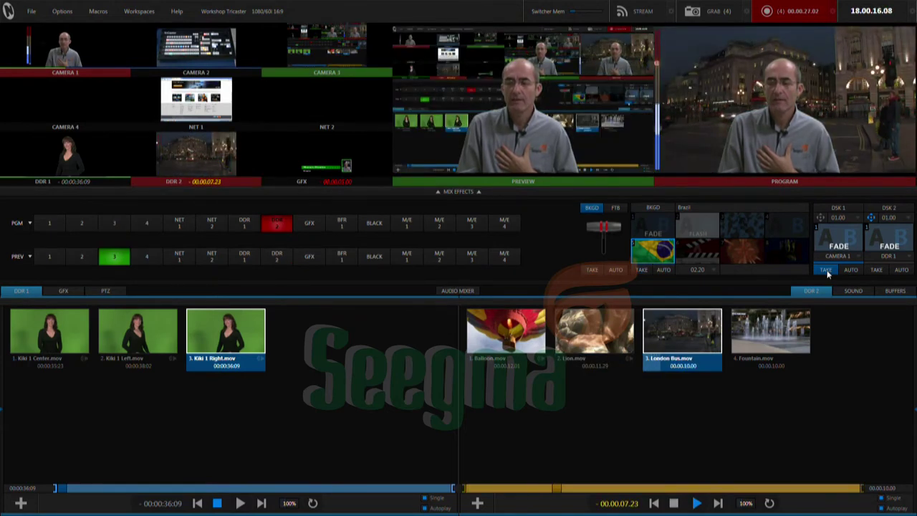
key(Return)
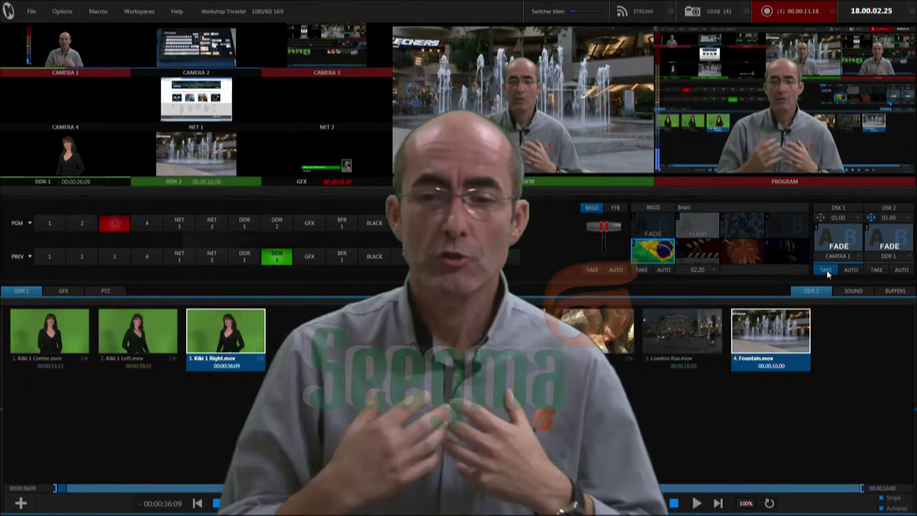
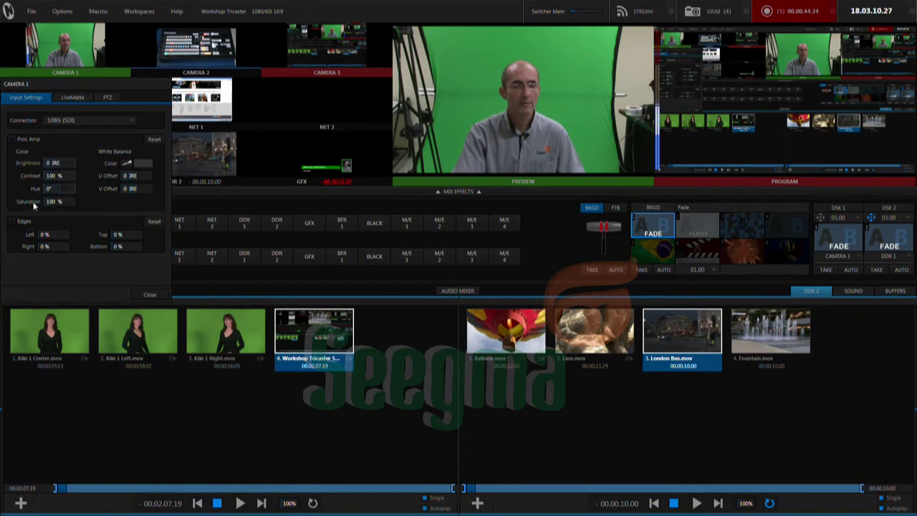
- Crop Camera 1's edges by 20 % on the left and 17 % on the right
drag(37, 234, 66, 234)
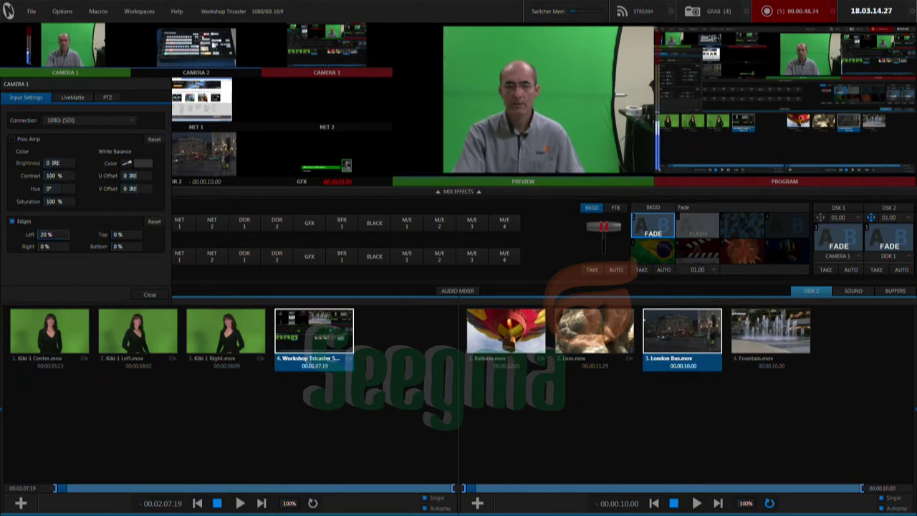
drag(36, 246, 63, 246)
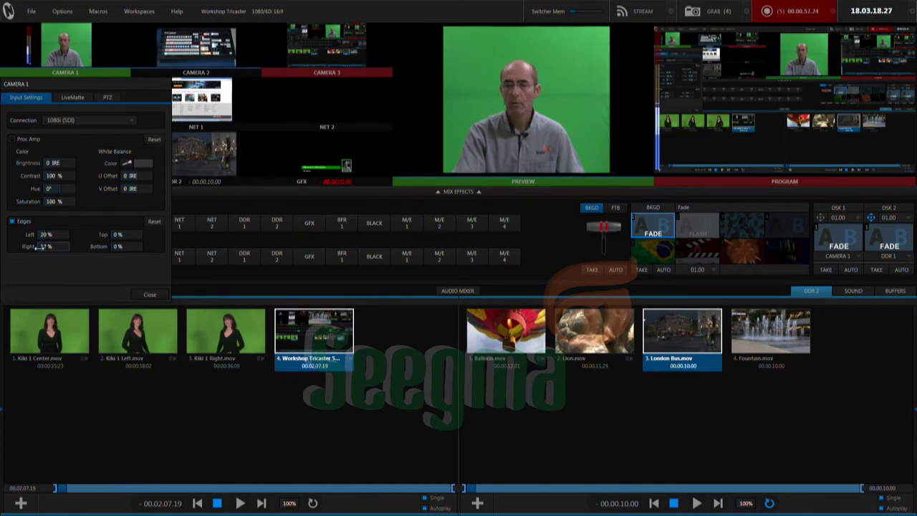
- Enable LiveMatte keying for Camera 1 with a matte tolerance of 22.6 %, and close its input settings
click(71, 97)
click(11, 118)
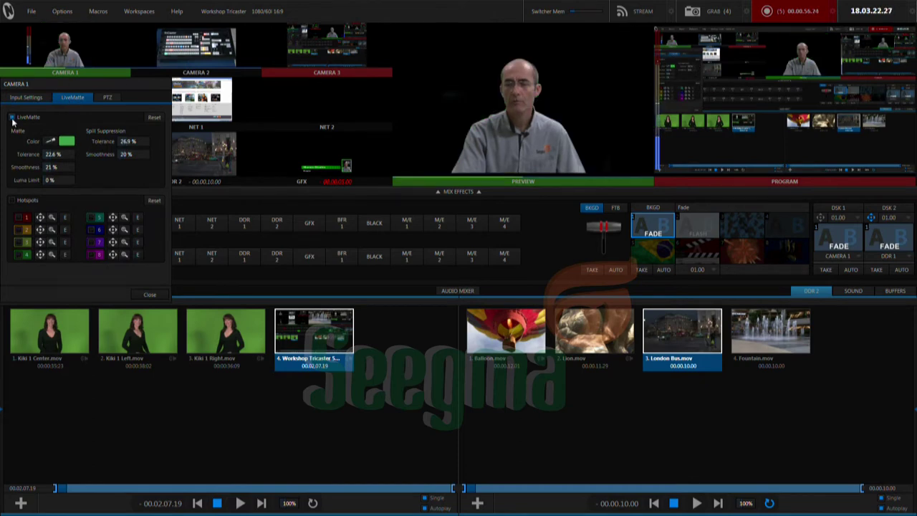
click(12, 118)
click(12, 118)
click(12, 117)
click(13, 118)
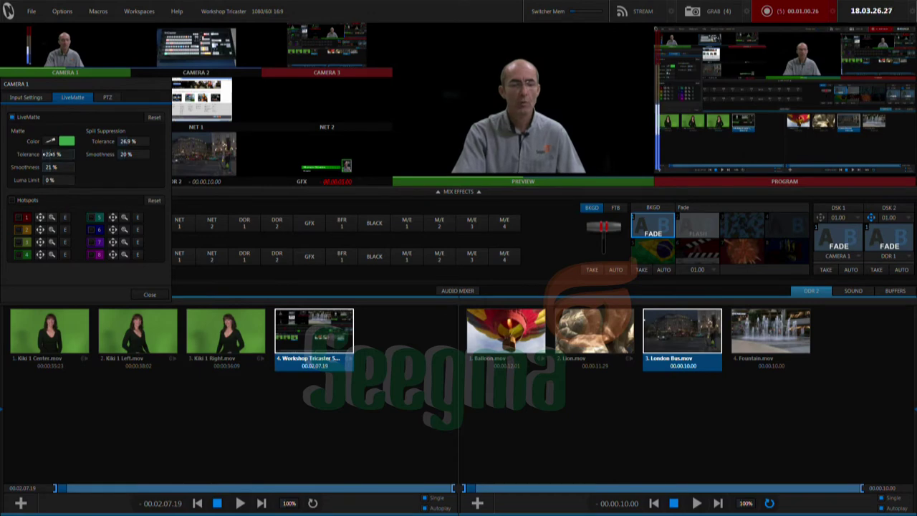
drag(45, 155, 53, 153)
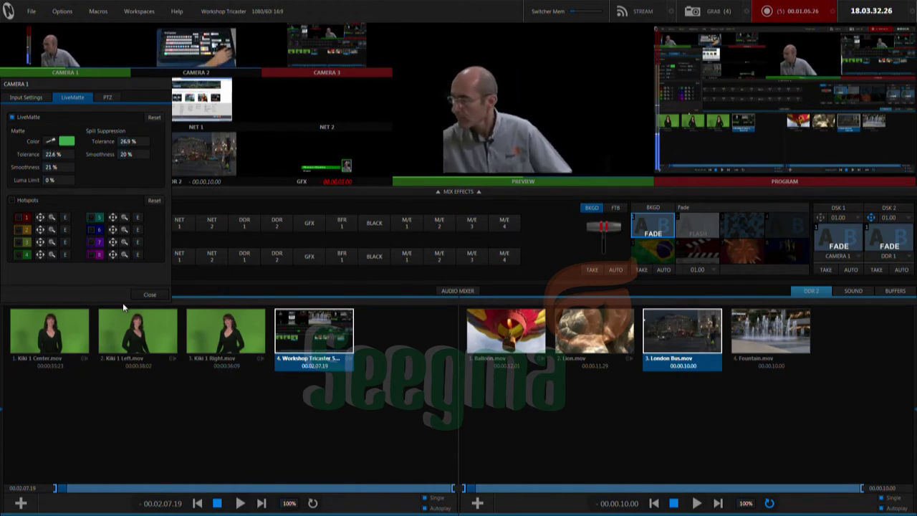
key(Return)
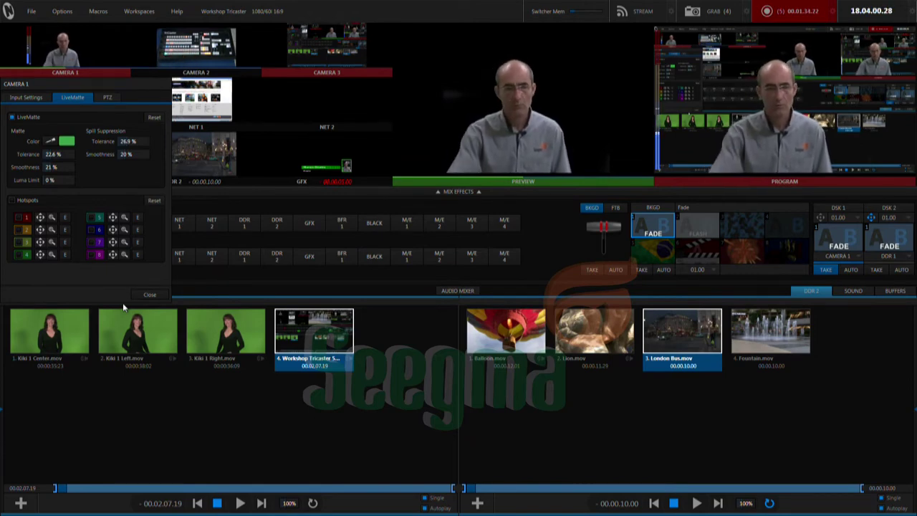
click(145, 294)
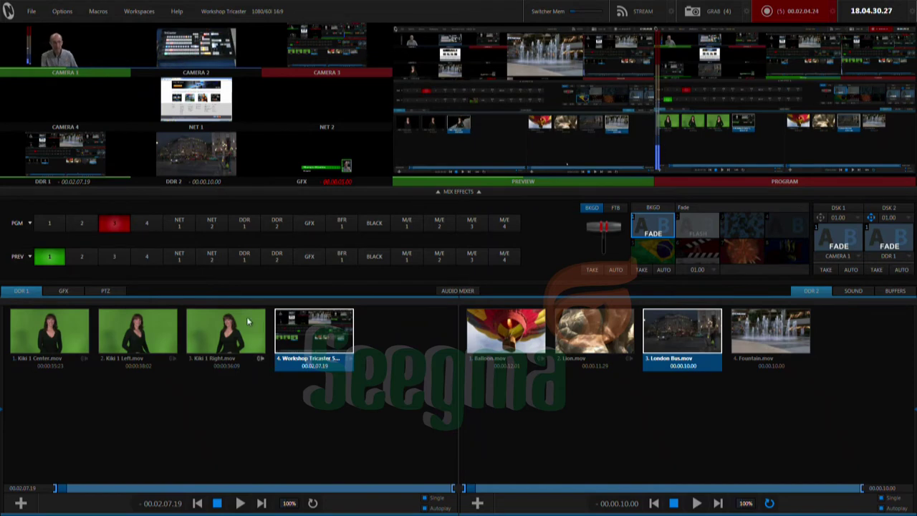
- Delete the Workshop Tricaster clip from the DDR 1 playlist
click(66, 332)
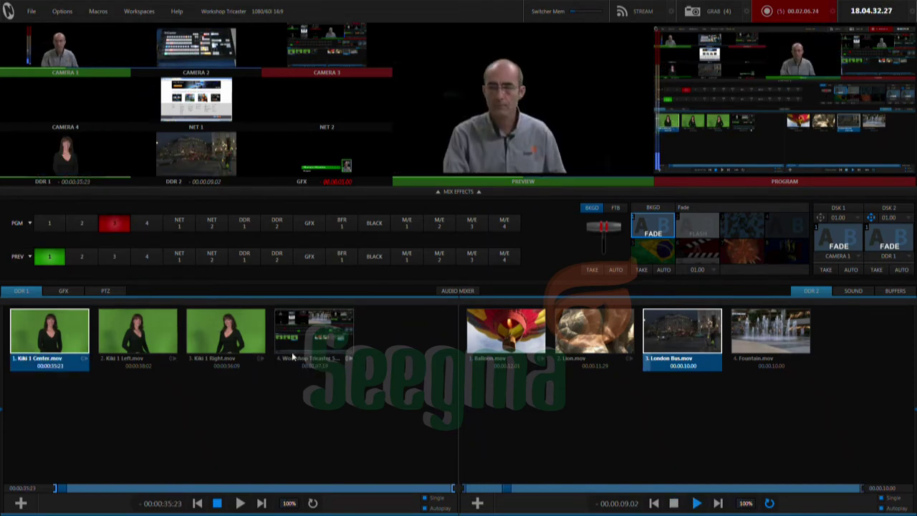
click(317, 340)
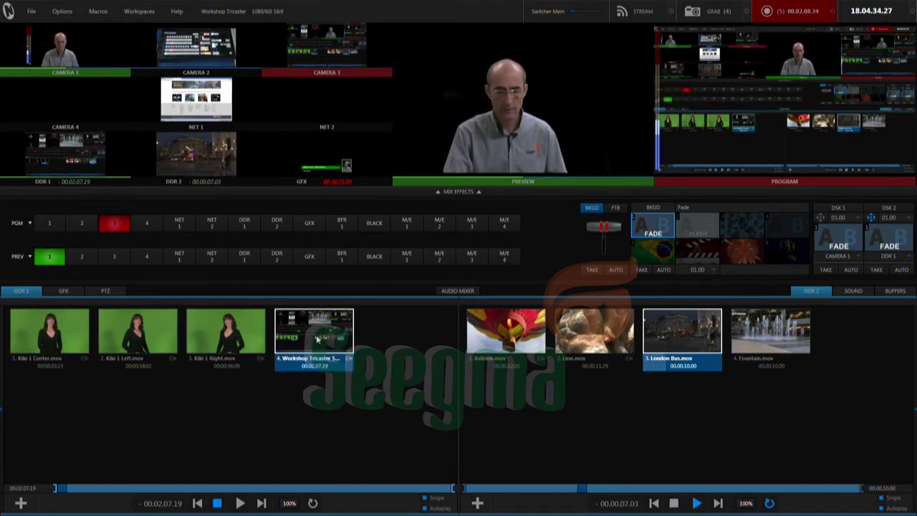
key(Delete)
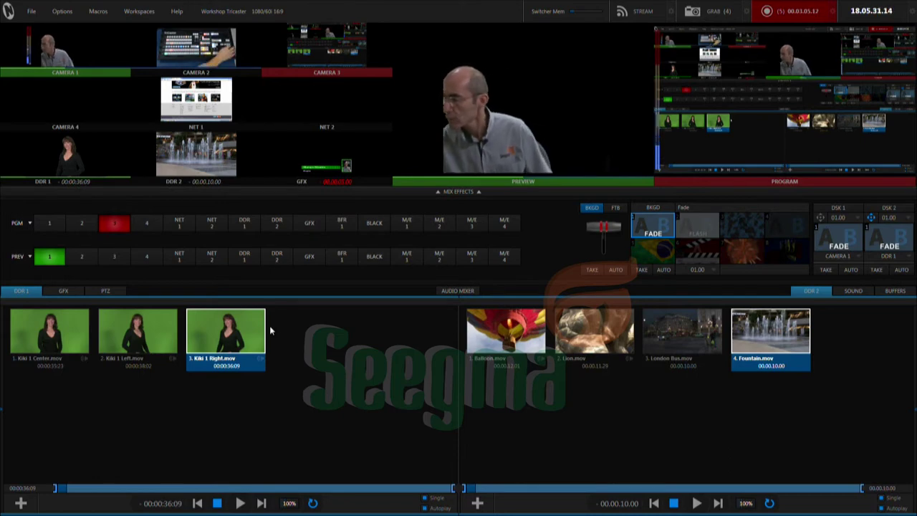
- Bring the DDR 1 overlay on program with DSK 2, take it off again, and put the Camera 1 overlay on with DSK 1
key(ctrl+shift+a)
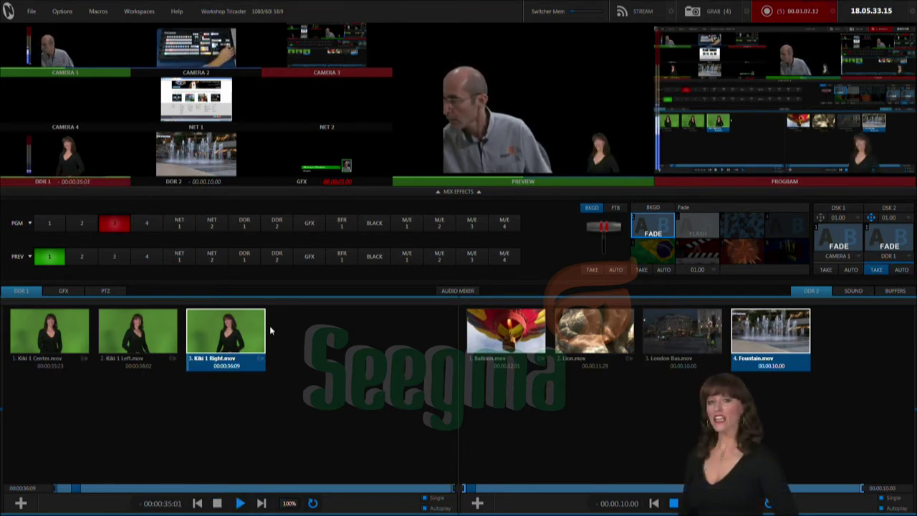
key(ctrl+shift+t)
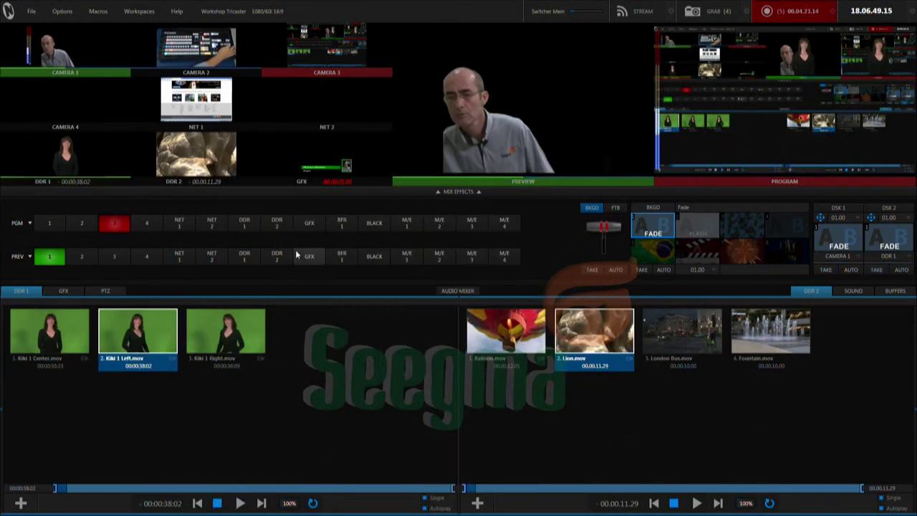
key(Return)
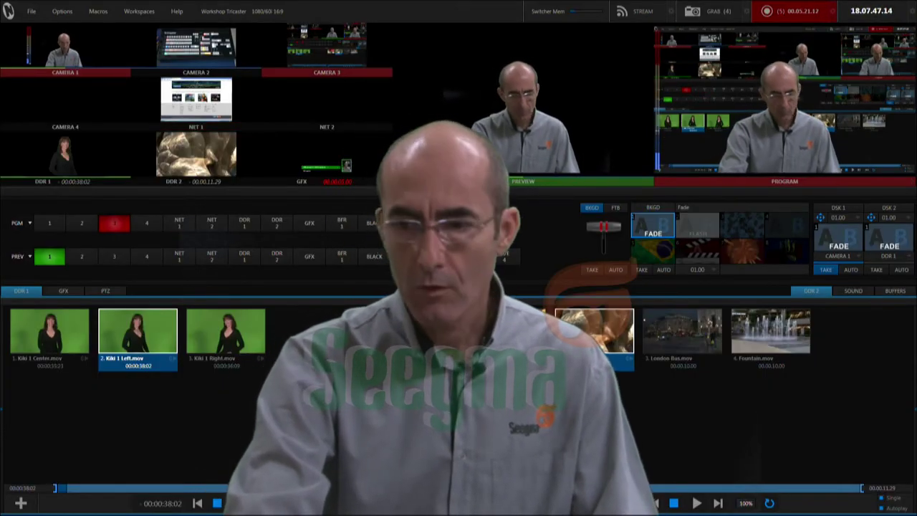
click(114, 256)
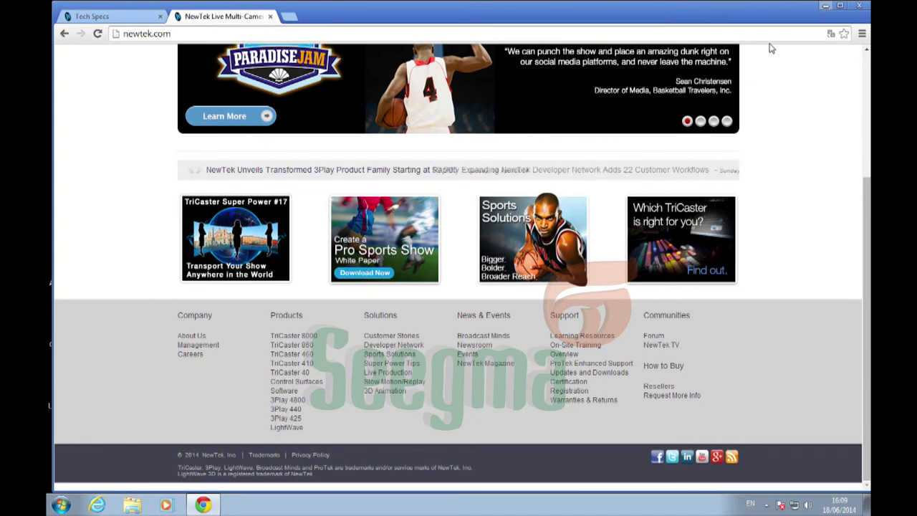
- Minimize the browser, launch LiveText 2.1 from the desktop, and continue past its registration dialog without entering a code
click(824, 6)
click(132, 266)
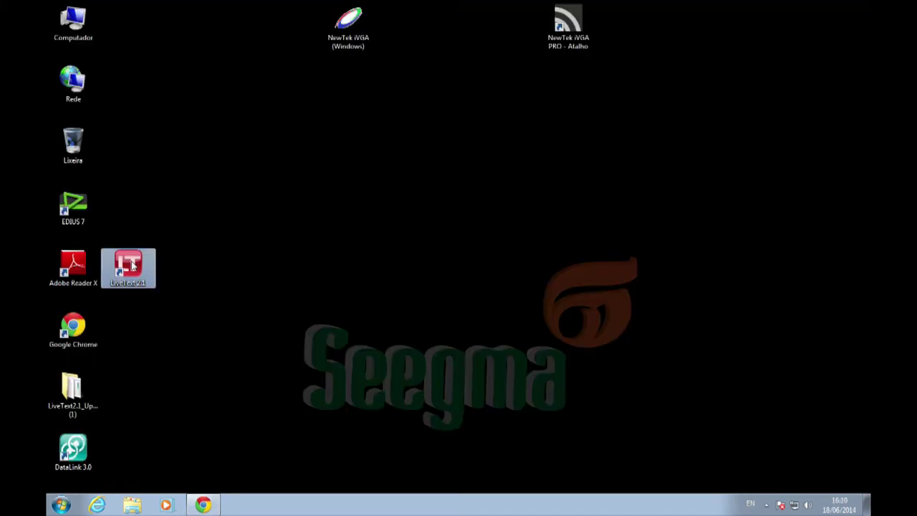
double_click(131, 267)
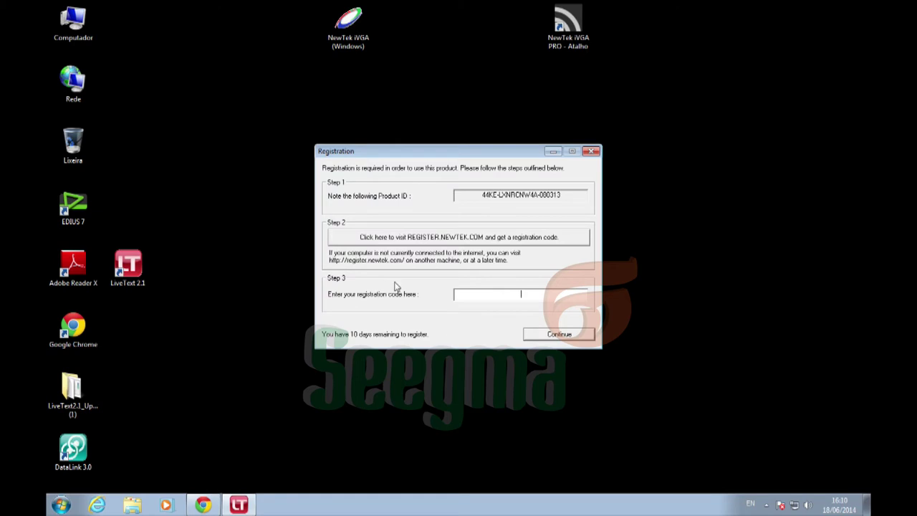
click(561, 337)
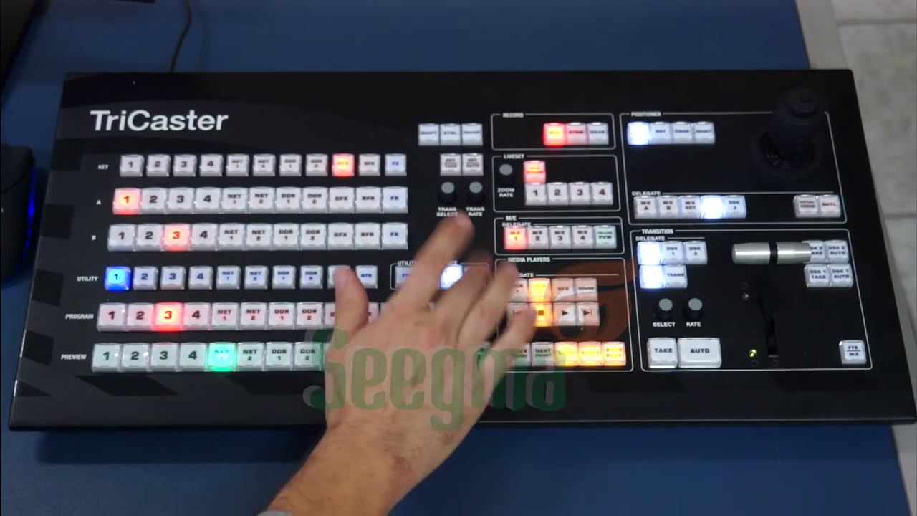
click(284, 277)
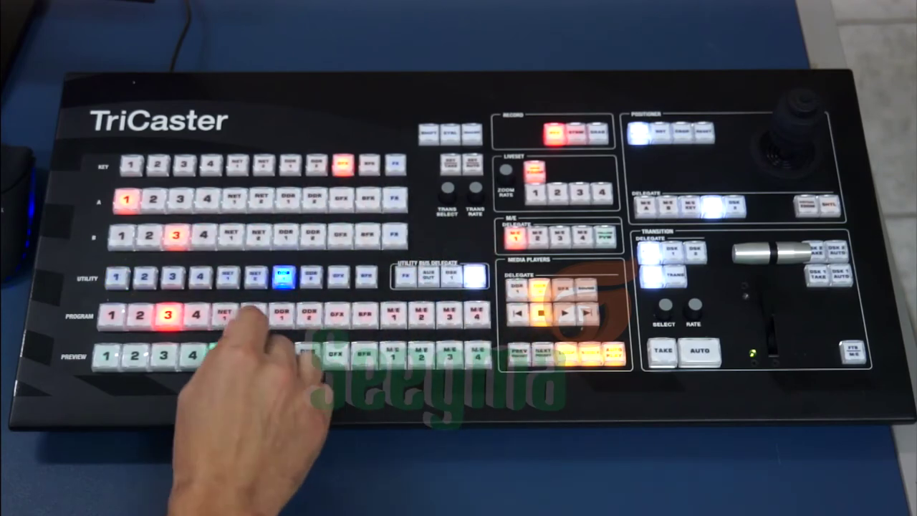
click(228, 277)
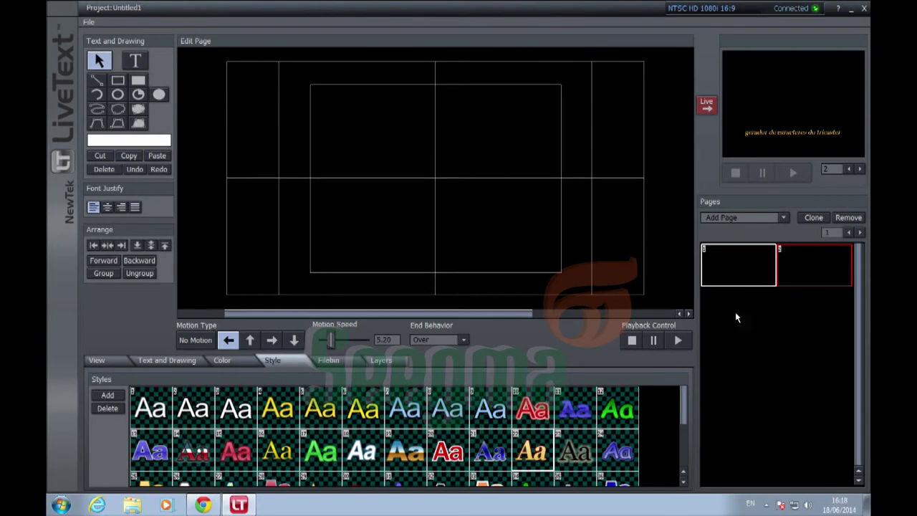
click(167, 361)
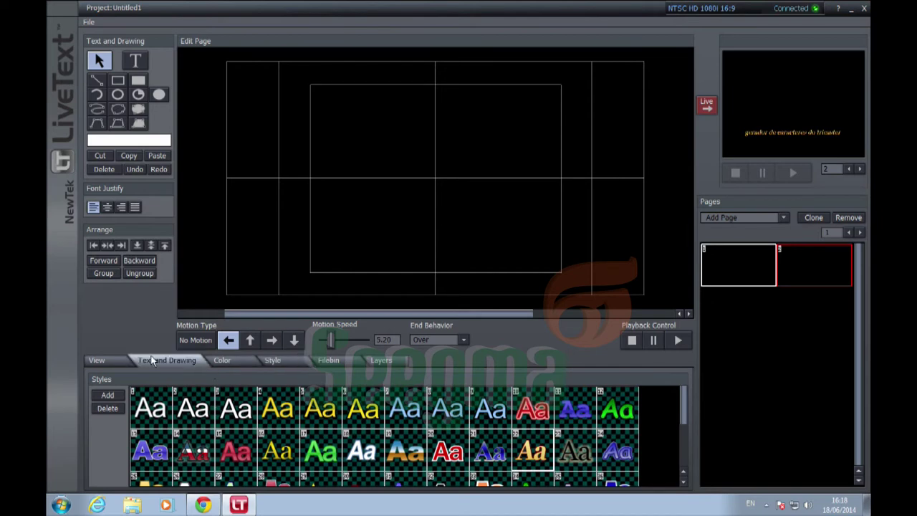
click(102, 361)
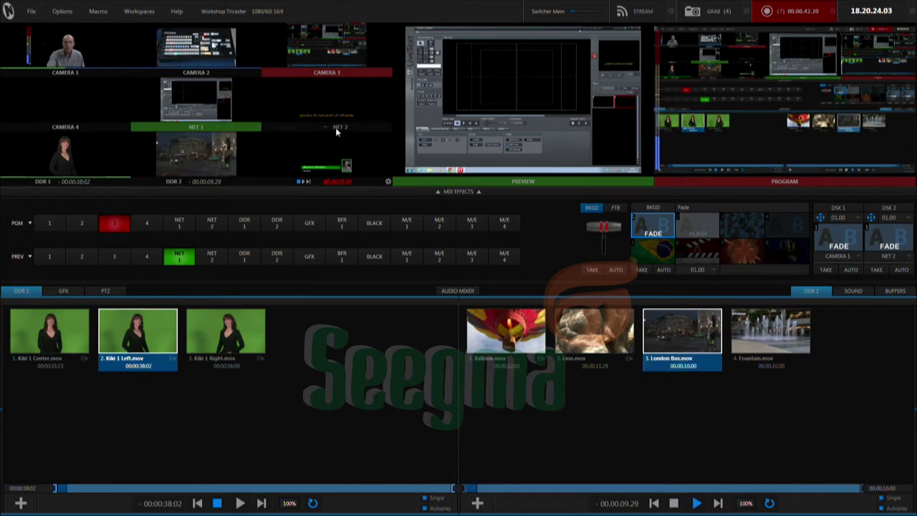
- Switch to the TriCaster and choose the LiveText CG network source for the NET 2 input
mouse_move(378, 134)
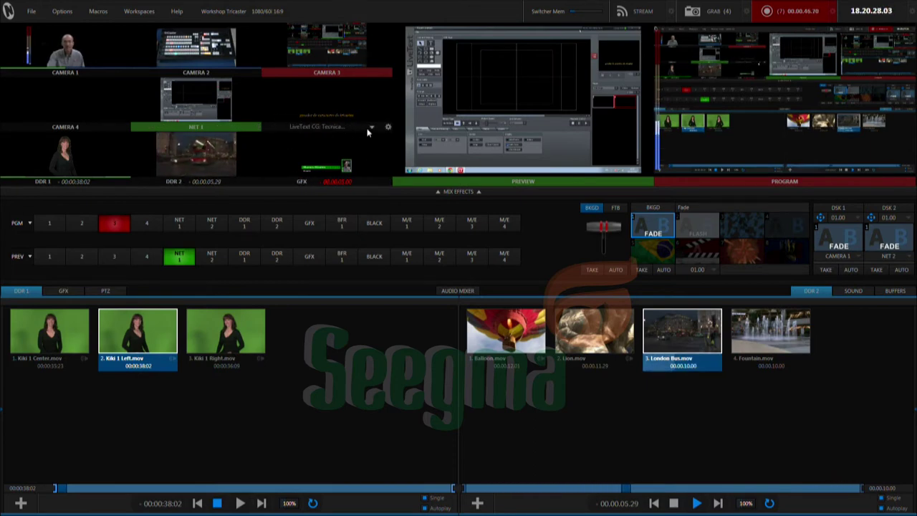
click(370, 126)
click(318, 154)
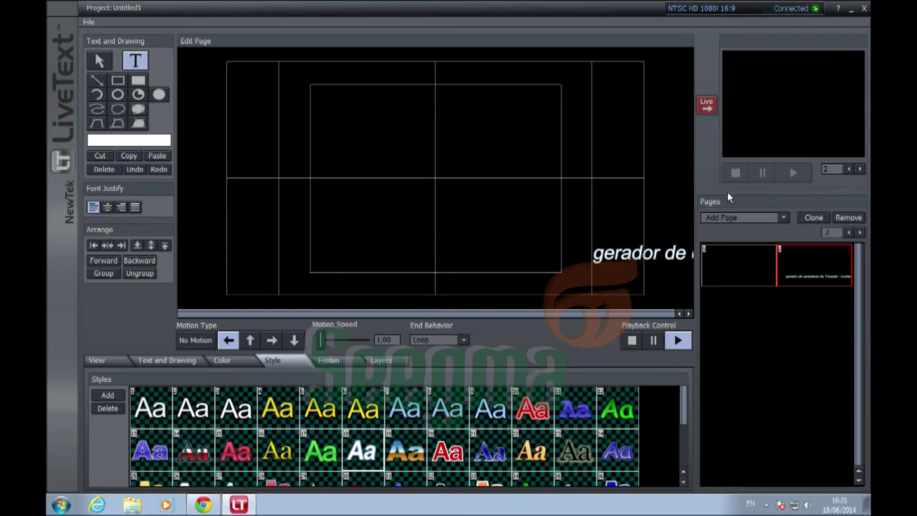
- Switch to LiveText, set the page 2 crawl's motion speed to 5.66, and stop its playback
drag(321, 340, 331, 339)
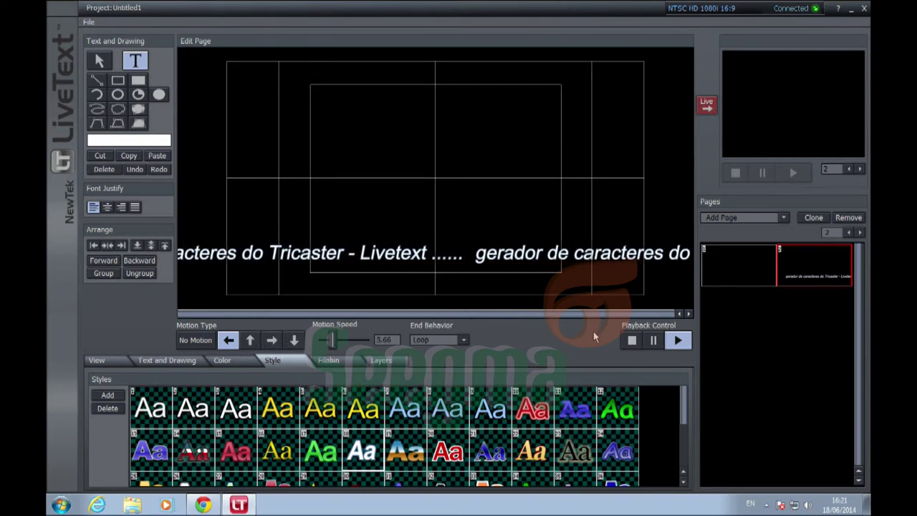
click(632, 340)
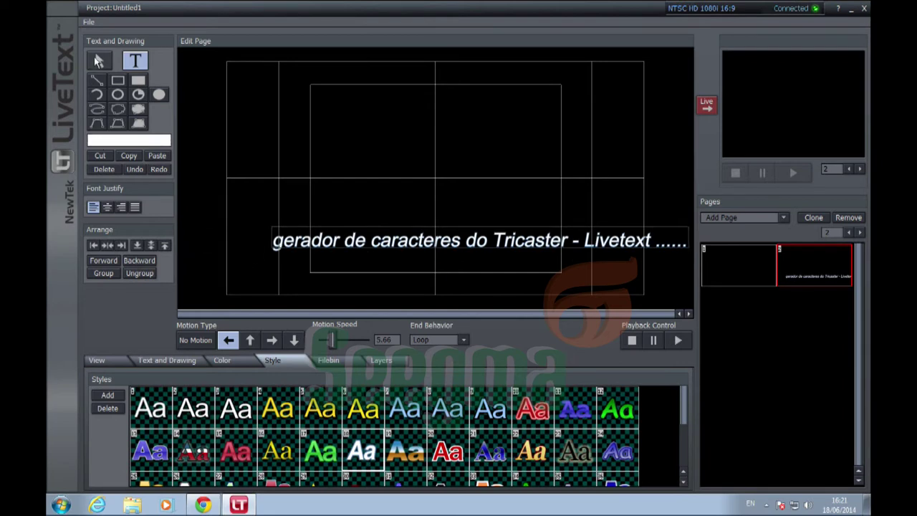
- Apply the gold italic serif style to the crawl text, then lower it on the page and make it taller
click(99, 61)
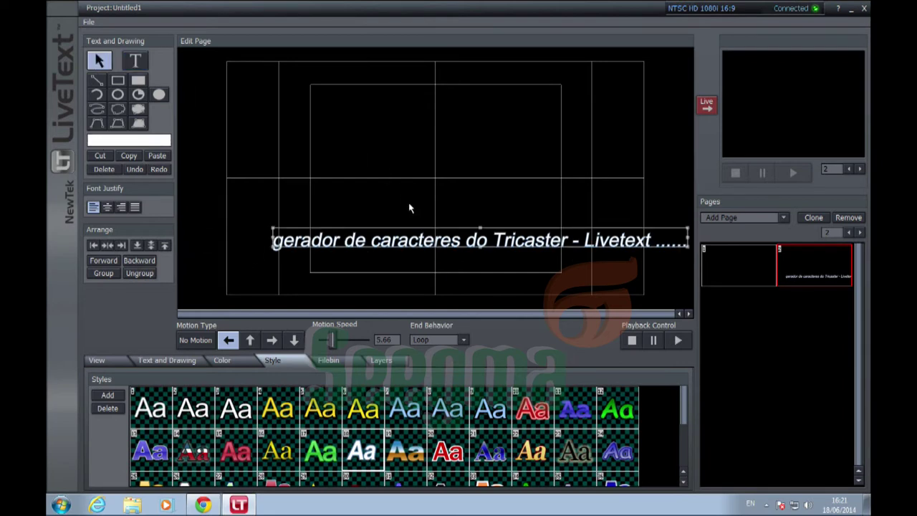
click(490, 408)
click(532, 450)
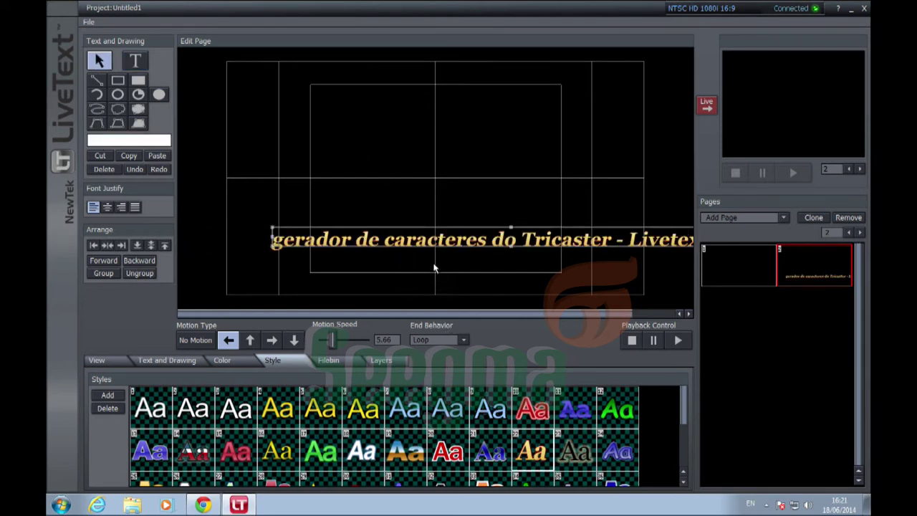
drag(510, 225, 466, 269)
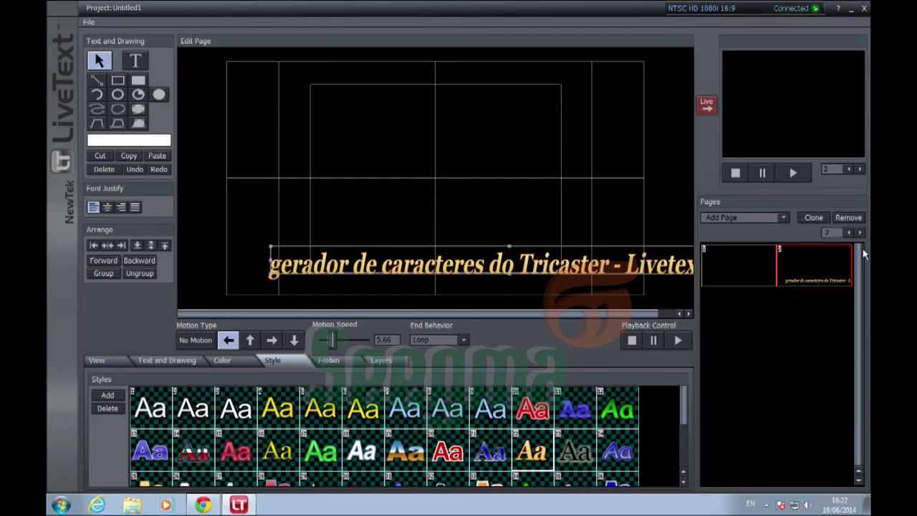
- Add a third page without motion and enter the text "Caractere Parado" near the lower part of the safe area
click(746, 284)
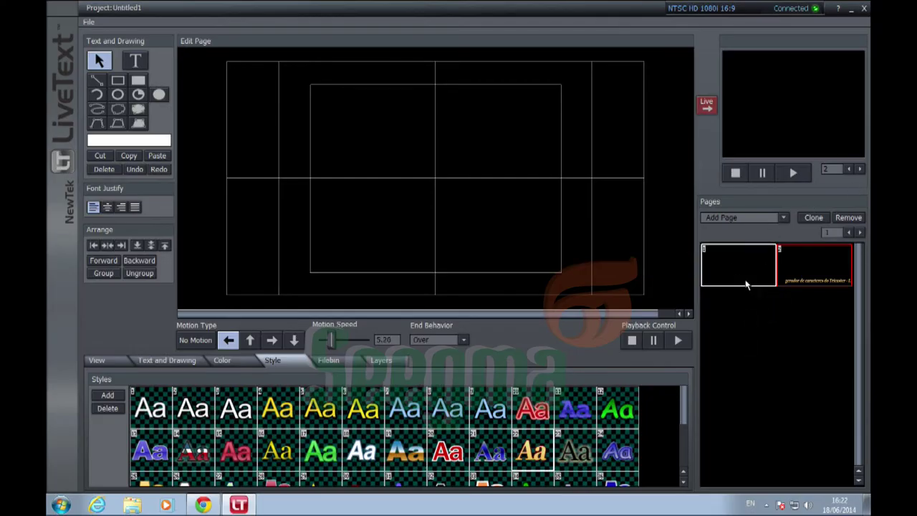
click(740, 320)
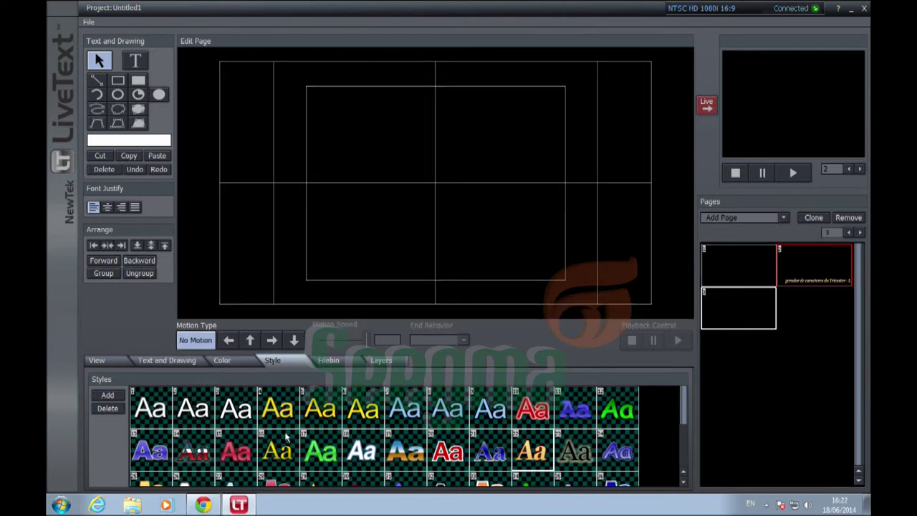
click(320, 453)
click(192, 452)
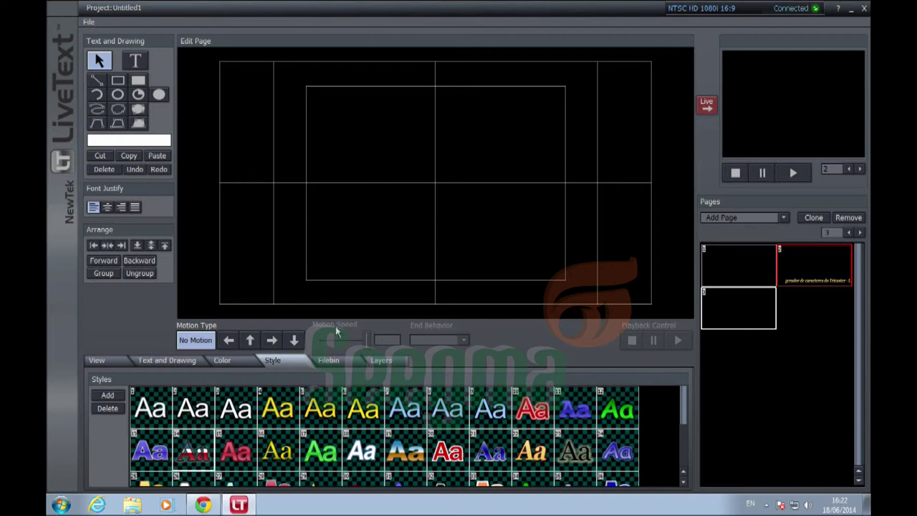
click(136, 62)
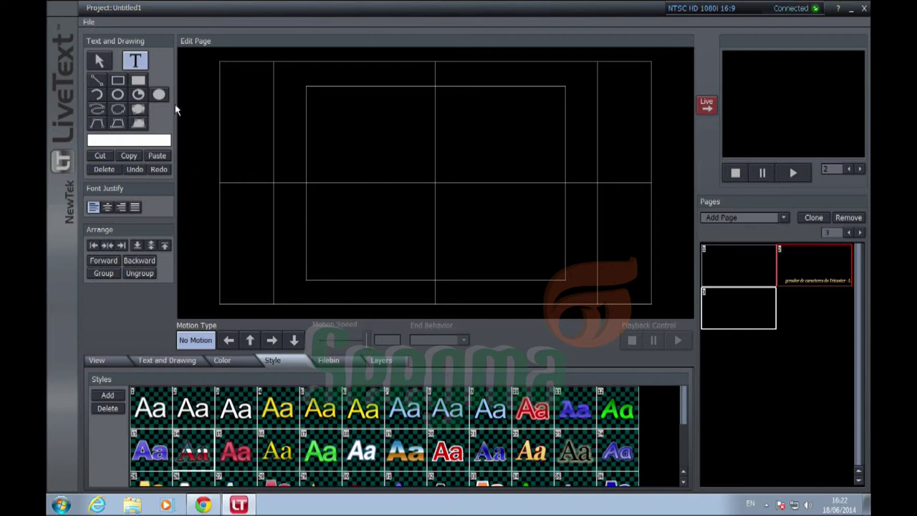
click(330, 295)
text(Carac)
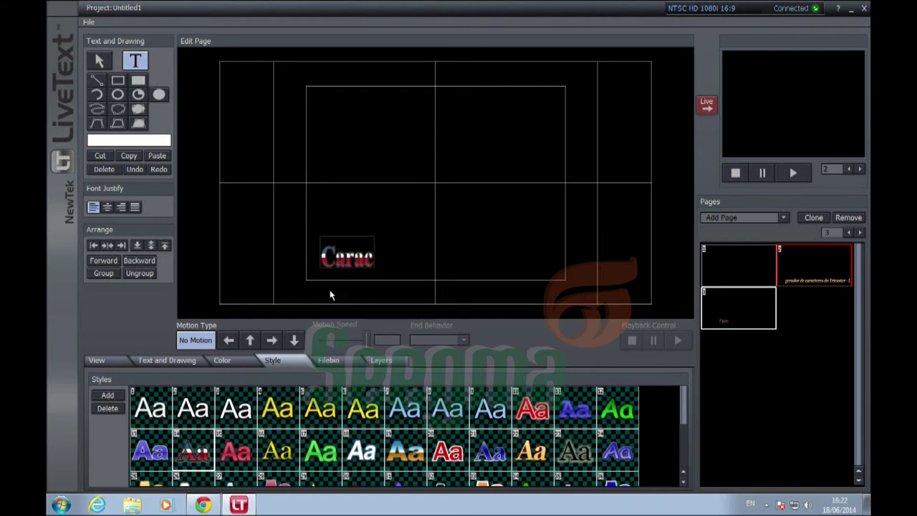
text(tere Parado)
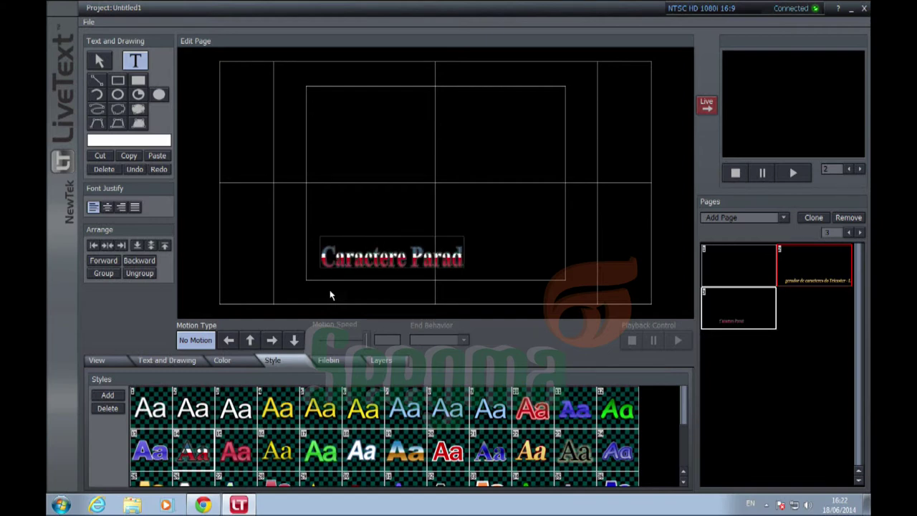
- Apply the bright green style to the "Caractere Parado" text and shift it slightly down and to the right
click(98, 62)
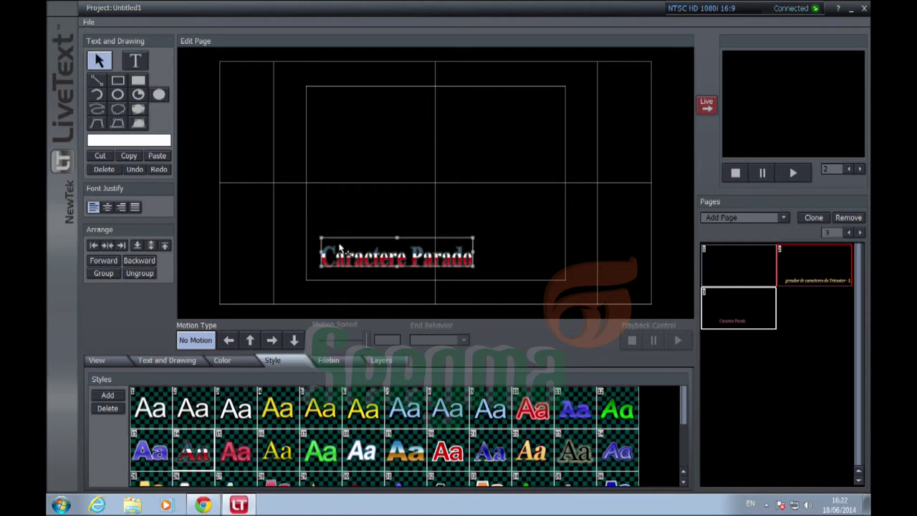
click(331, 464)
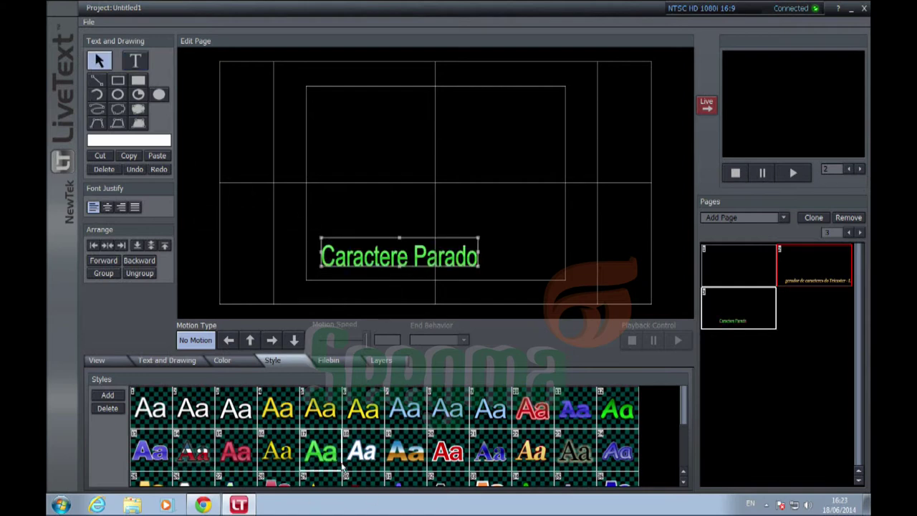
drag(480, 269, 496, 278)
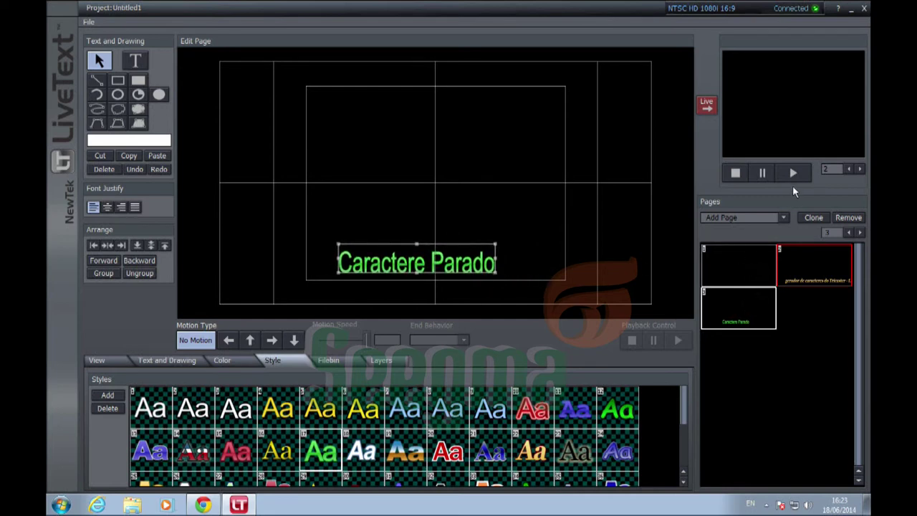
- Play and stop the page 2 crawl on the live output, and send the "Caractere Parado" page live
click(794, 174)
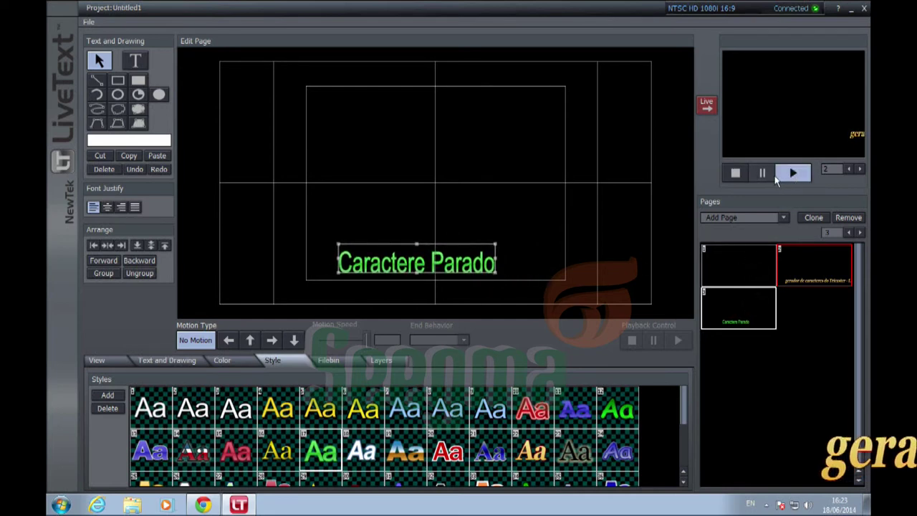
click(743, 175)
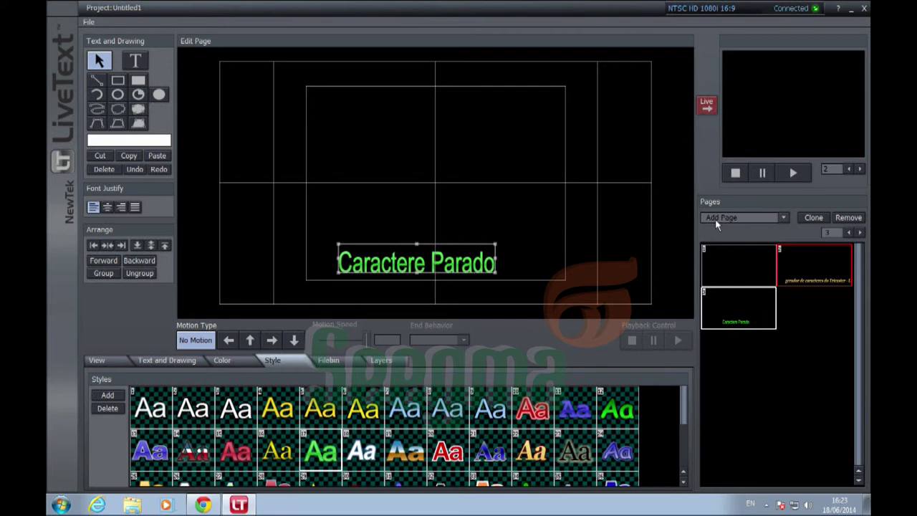
click(708, 107)
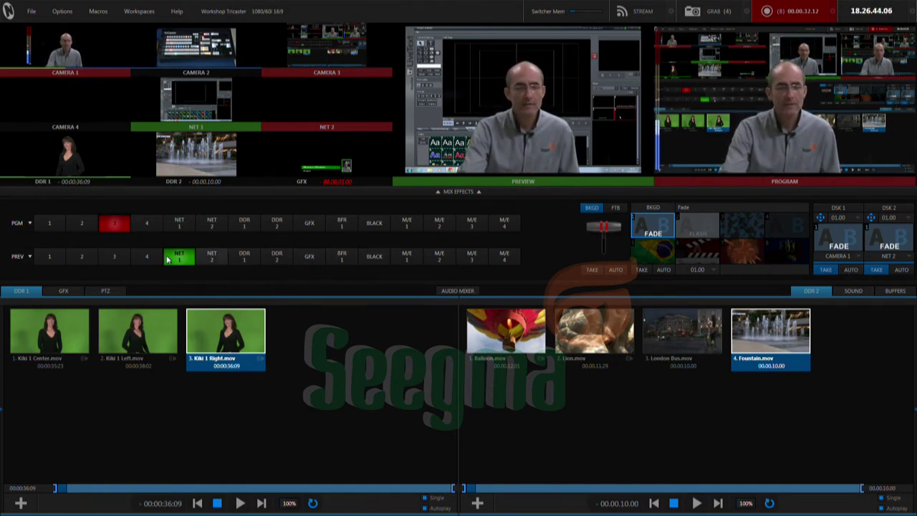
- Switch to the TriCaster and take the Camera 1 overlay off program with DSK 1, leaving the mix effects rows collapsed
click(457, 192)
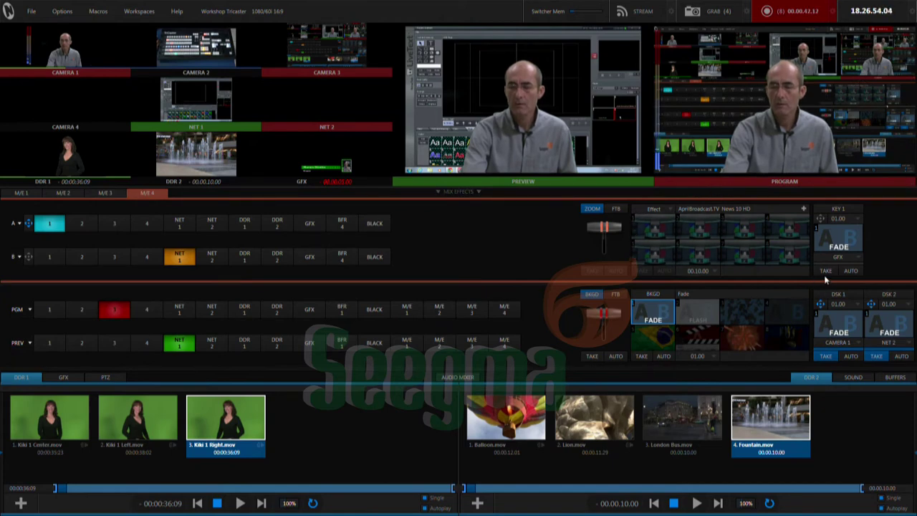
click(826, 357)
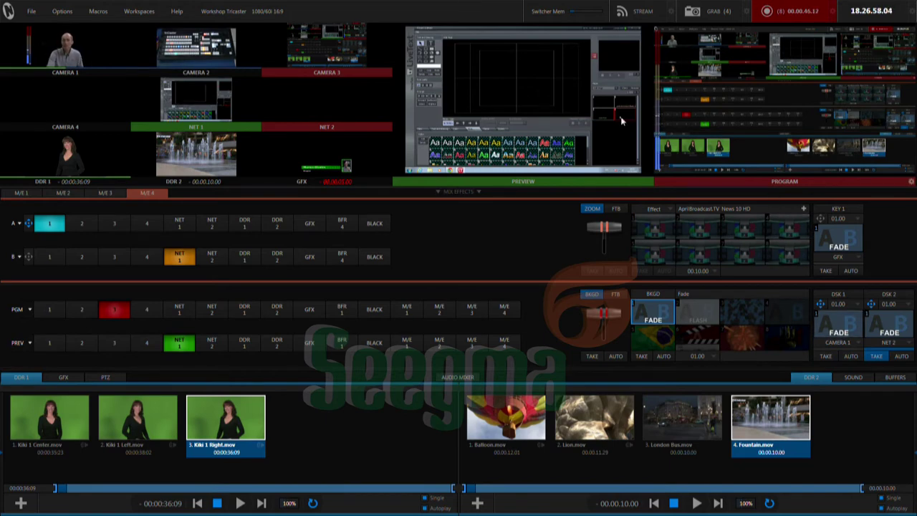
click(459, 192)
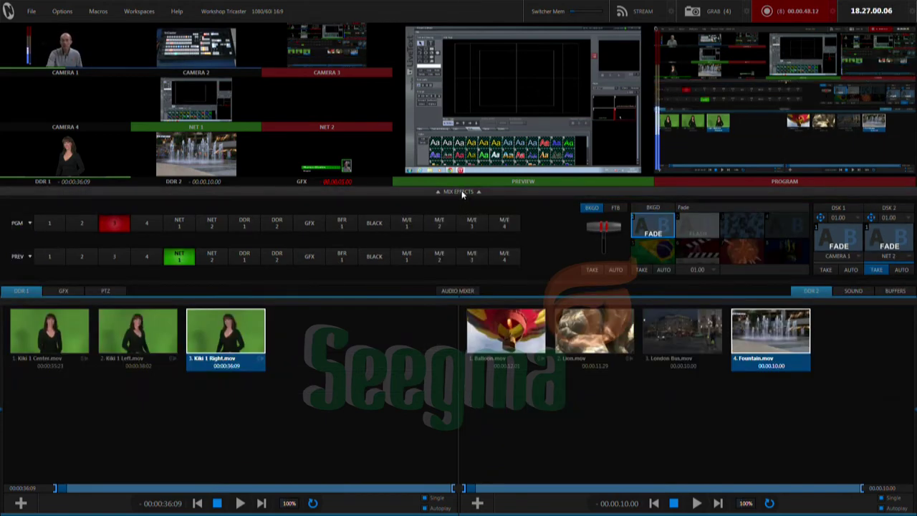
- Expand the mix effects rows, look through the setups of M/E 1 to M/E 4, and return to M/E 1
click(462, 194)
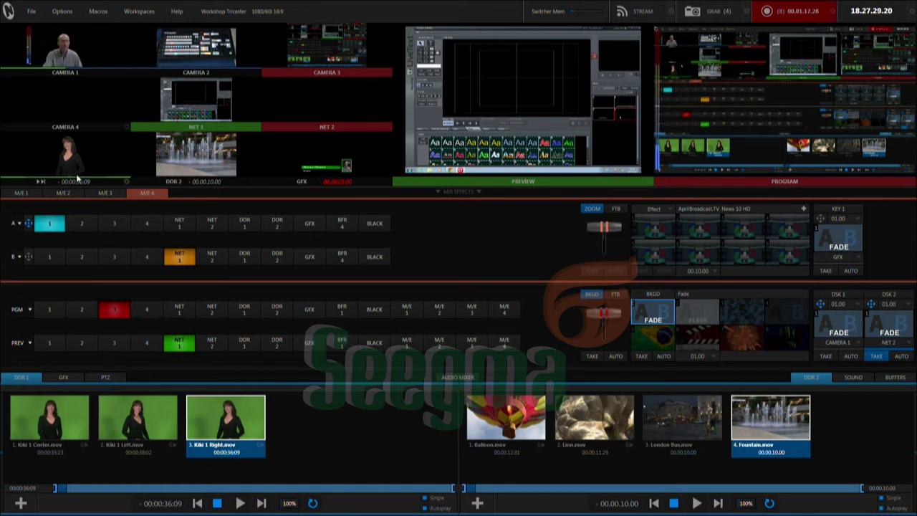
click(21, 194)
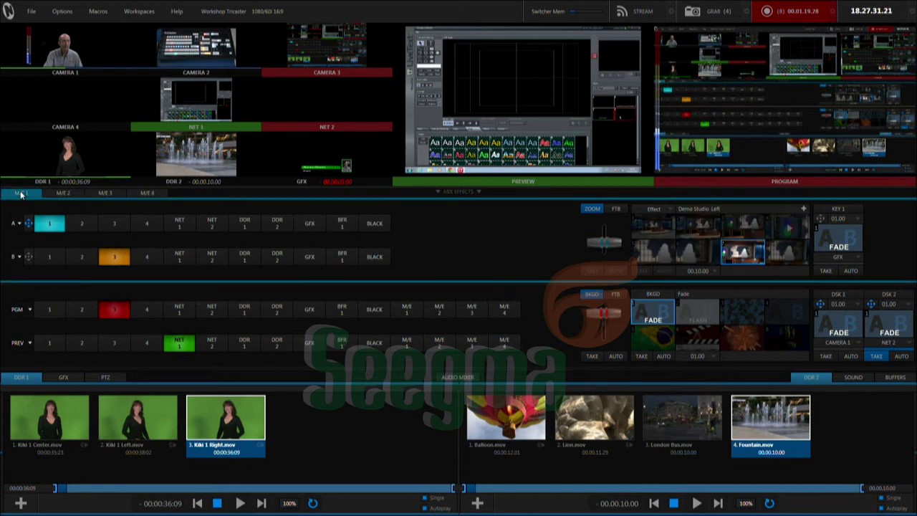
click(63, 194)
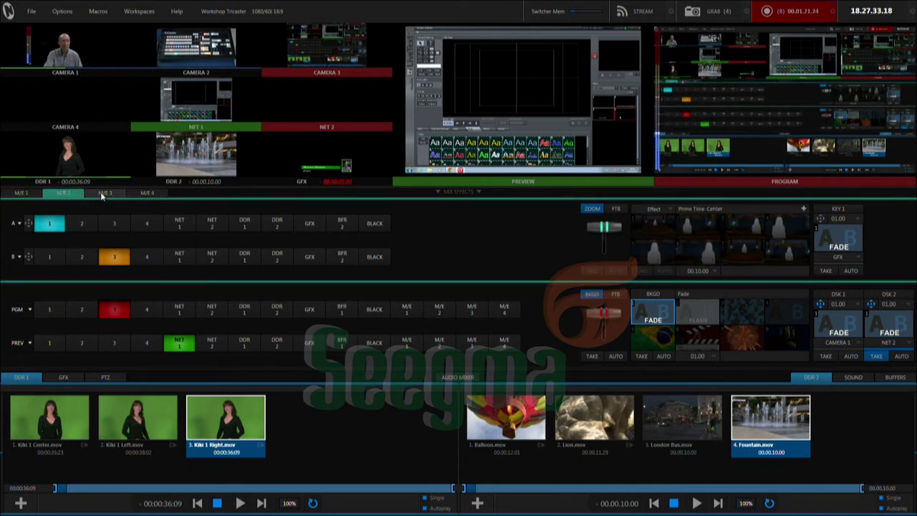
click(104, 194)
click(159, 193)
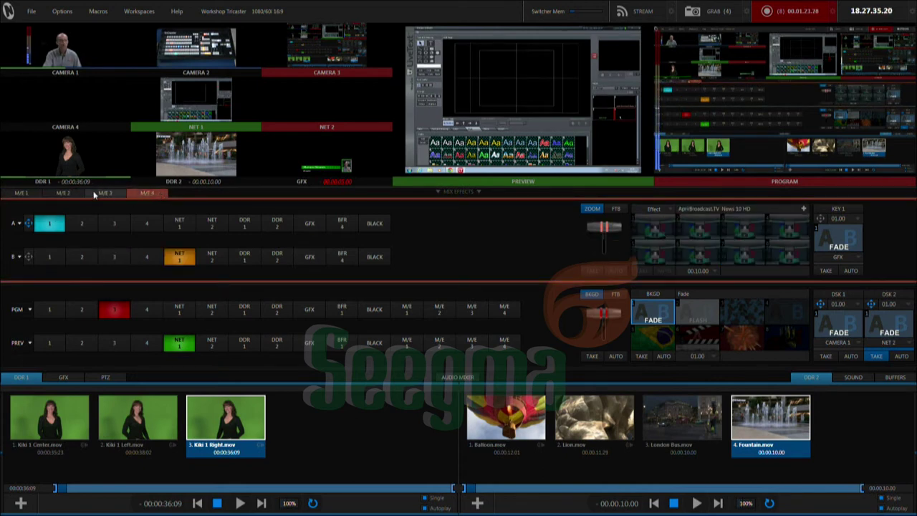
click(21, 193)
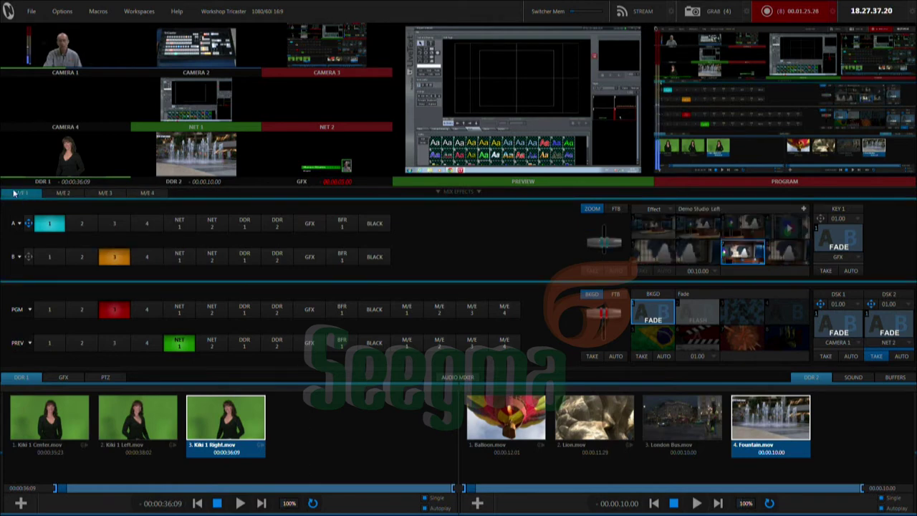
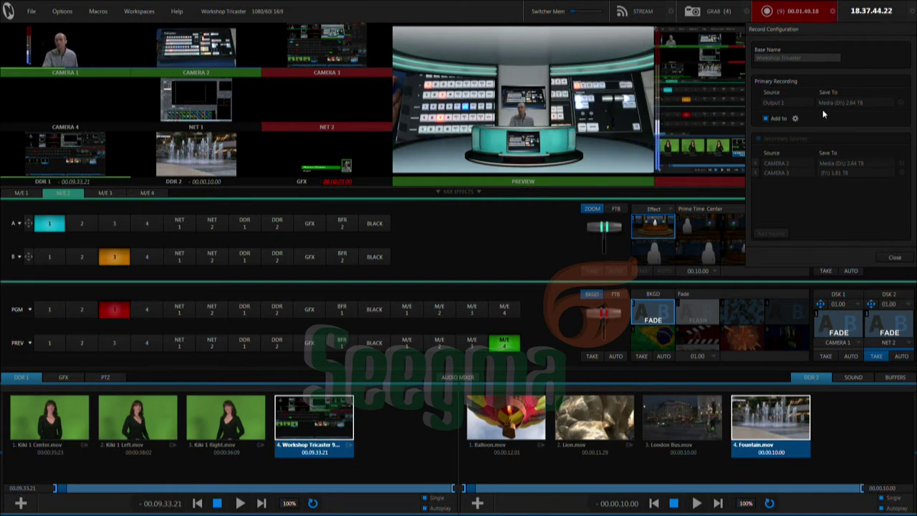
- Close the record configuration, open the stream connection configuration, and move its window aside so the provider selection is unobstructed
click(895, 259)
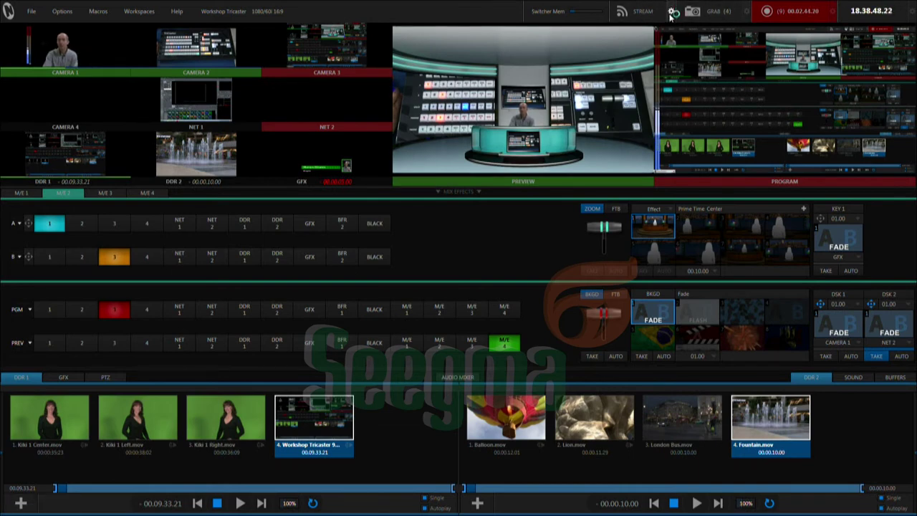
click(672, 12)
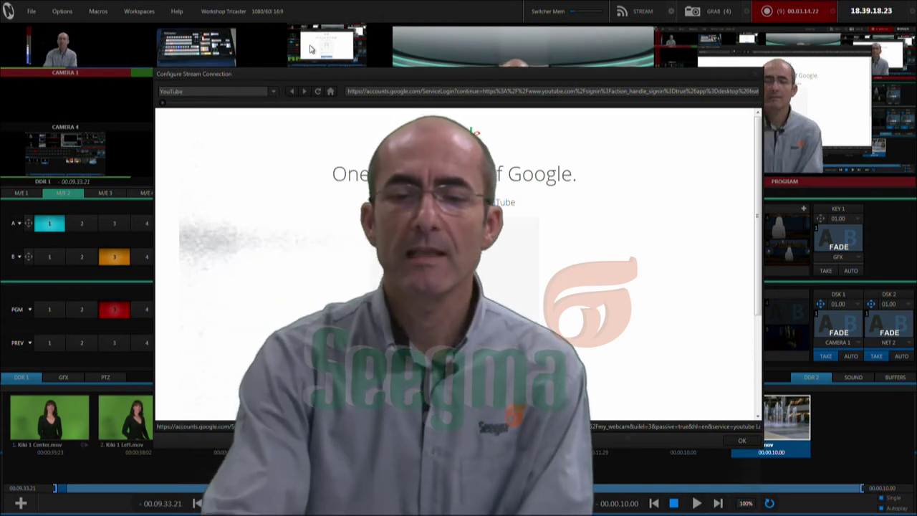
drag(420, 74, 262, 64)
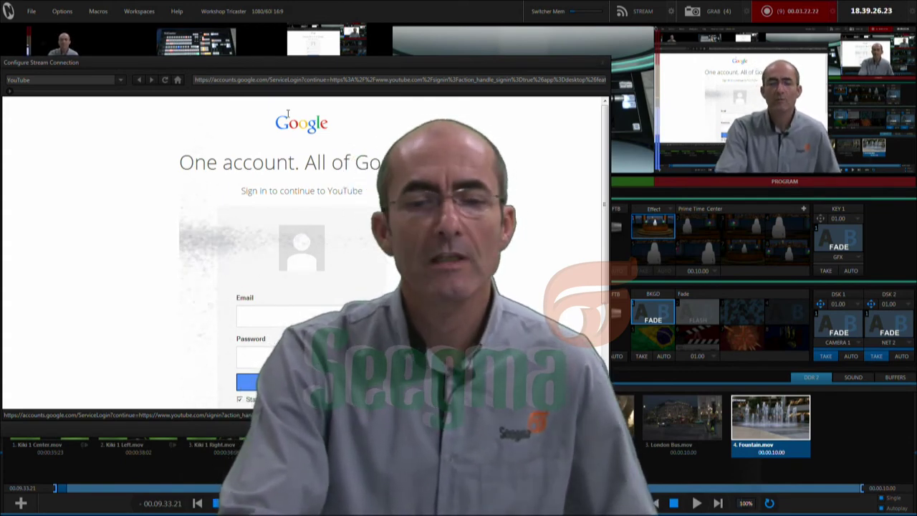
drag(157, 63, 180, 40)
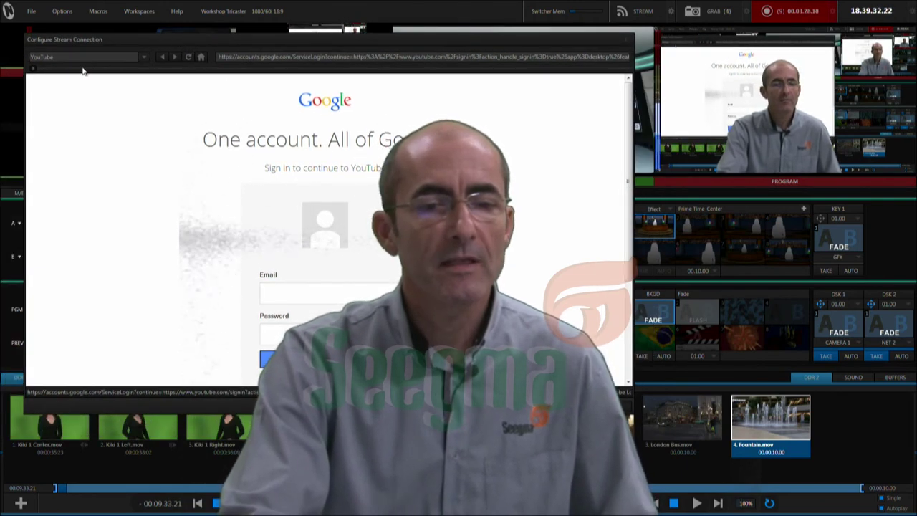
- Look through the available streaming providers in the stream connection configuration, keeping YouTube selected
click(142, 57)
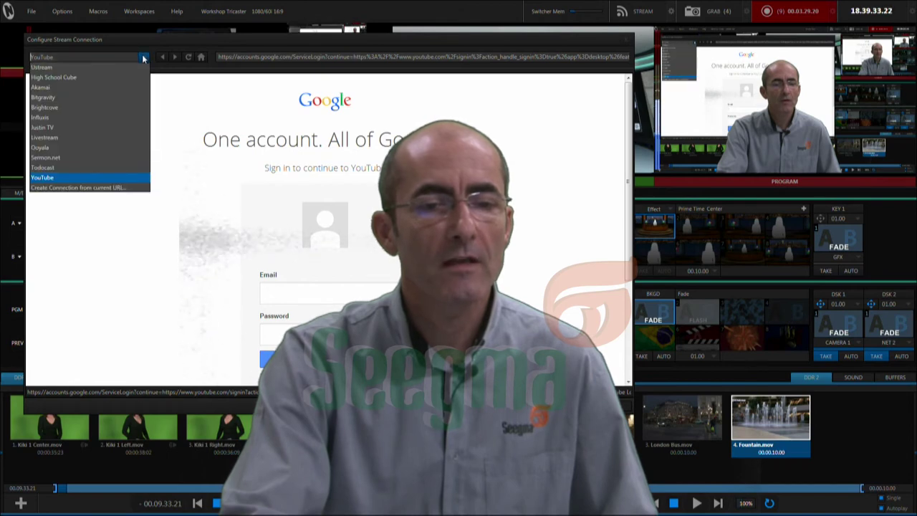
click(52, 189)
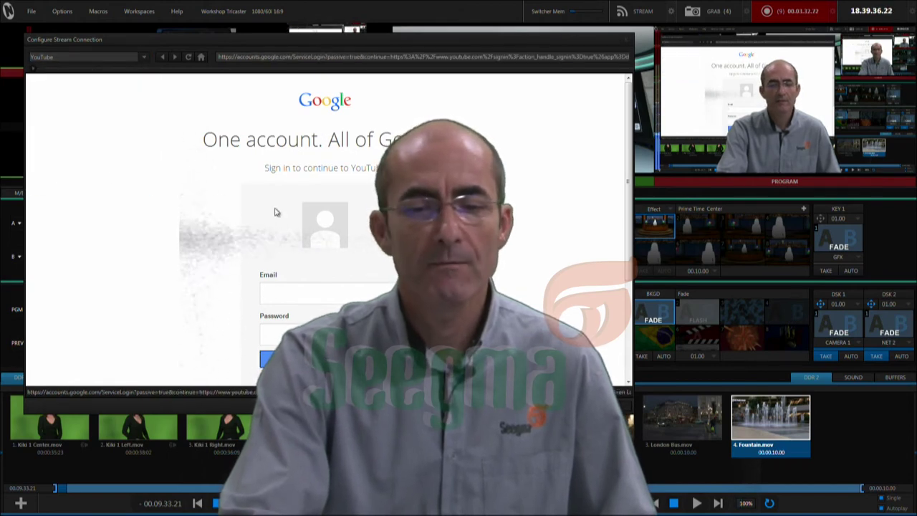
click(144, 57)
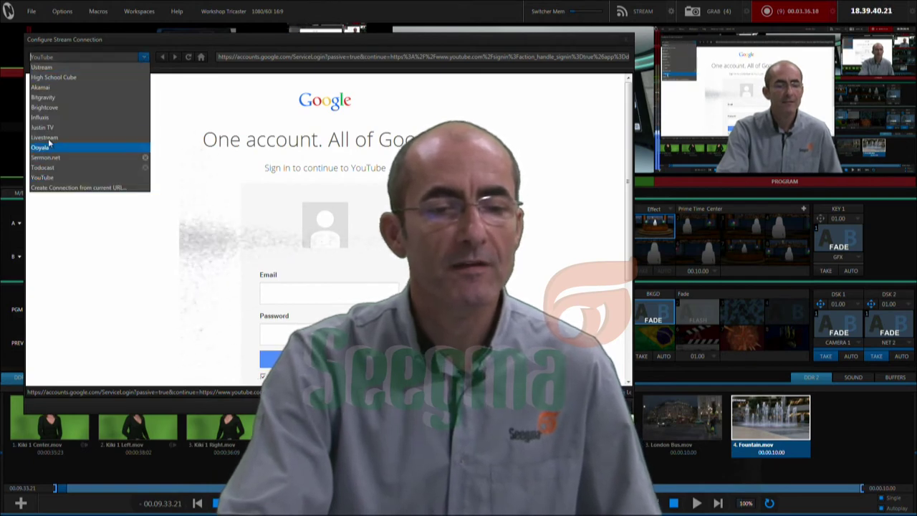
click(138, 51)
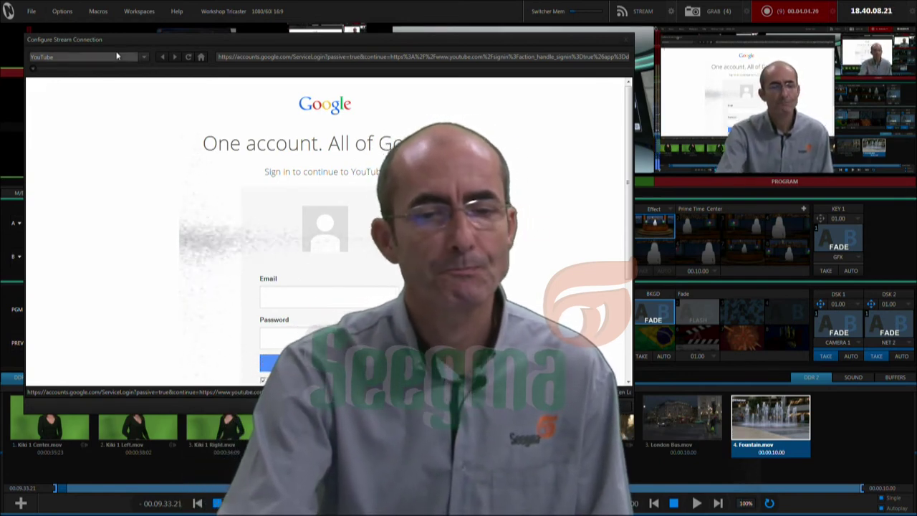
- Create a new stream connection from the current URL with RTMP Streaming as the connection type
click(143, 58)
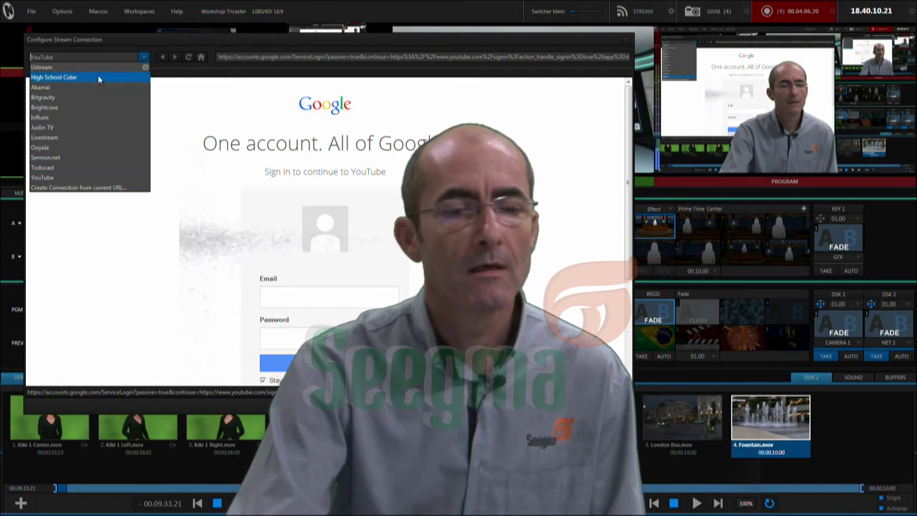
click(87, 188)
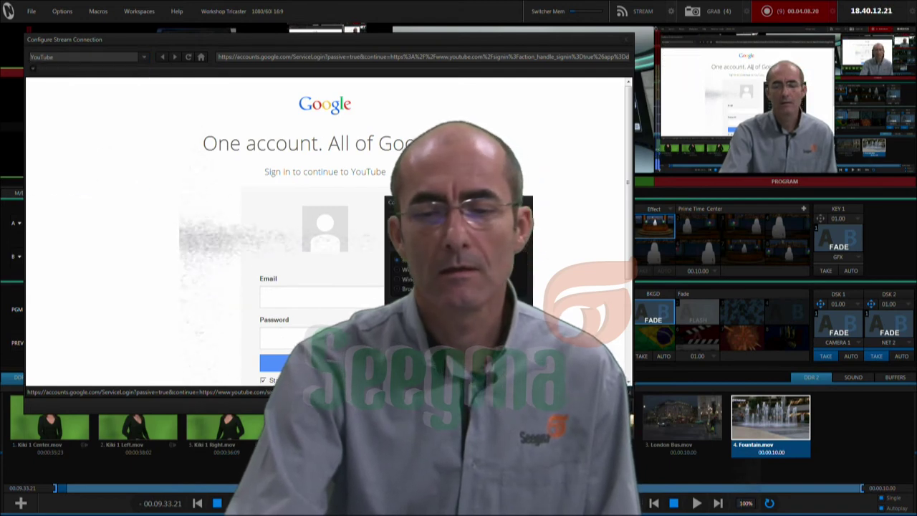
drag(449, 200, 275, 168)
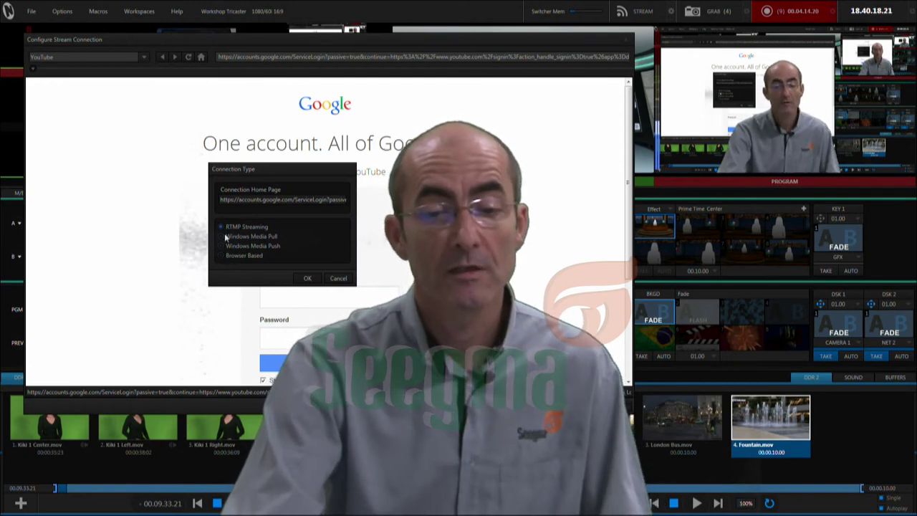
click(304, 279)
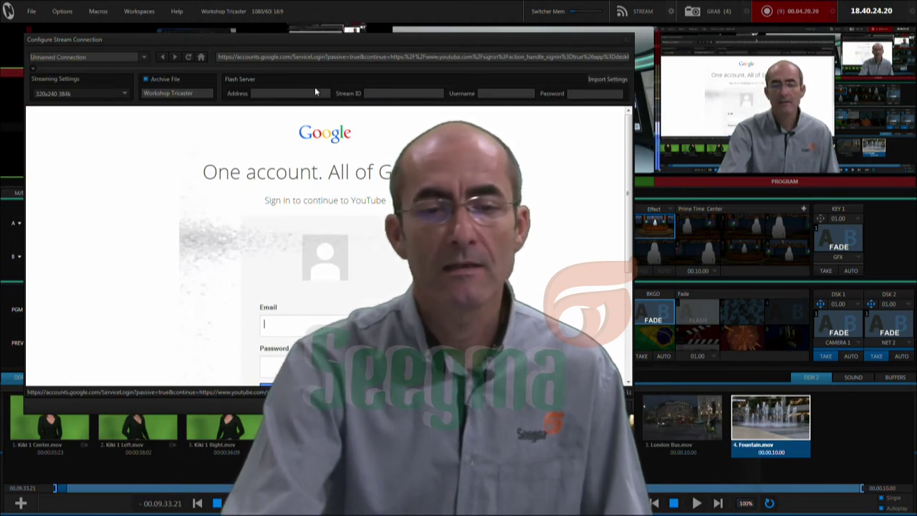
- Examine the Flash server address field and the streaming resolution presets of the unnamed connection, and close the stream configuration
click(290, 94)
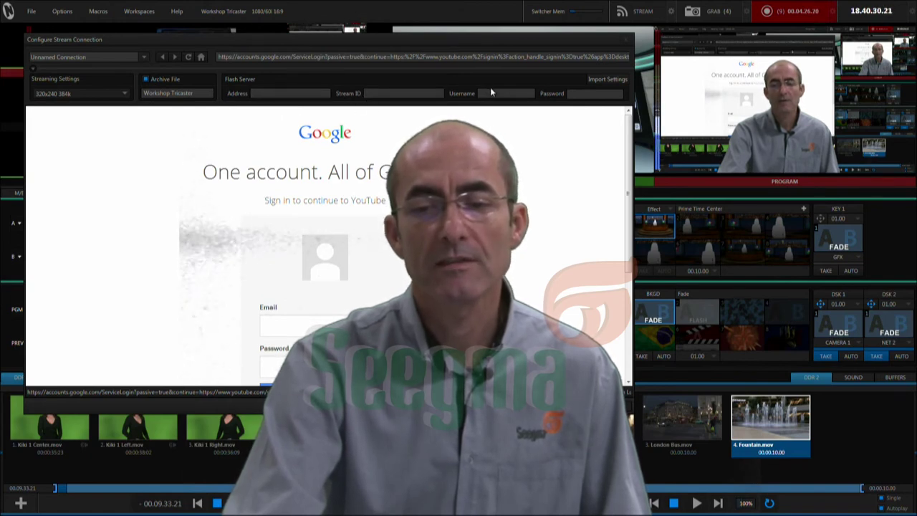
click(79, 93)
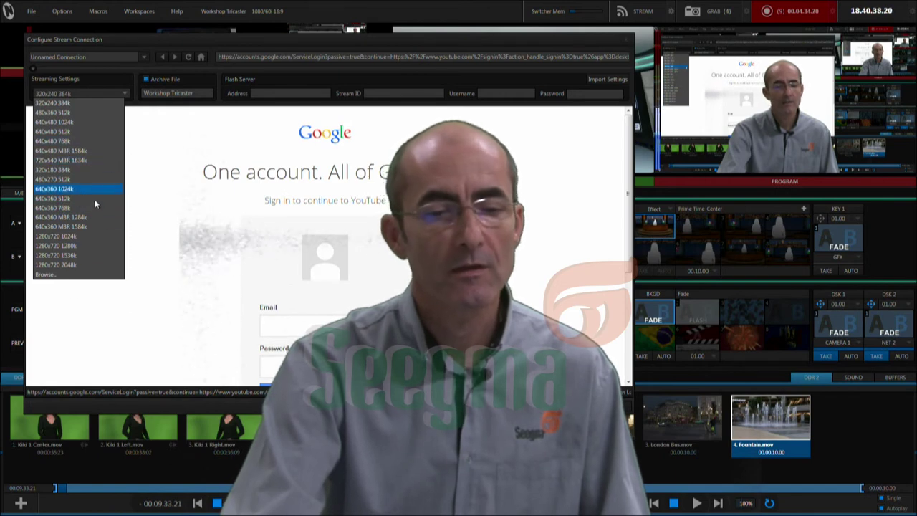
click(126, 277)
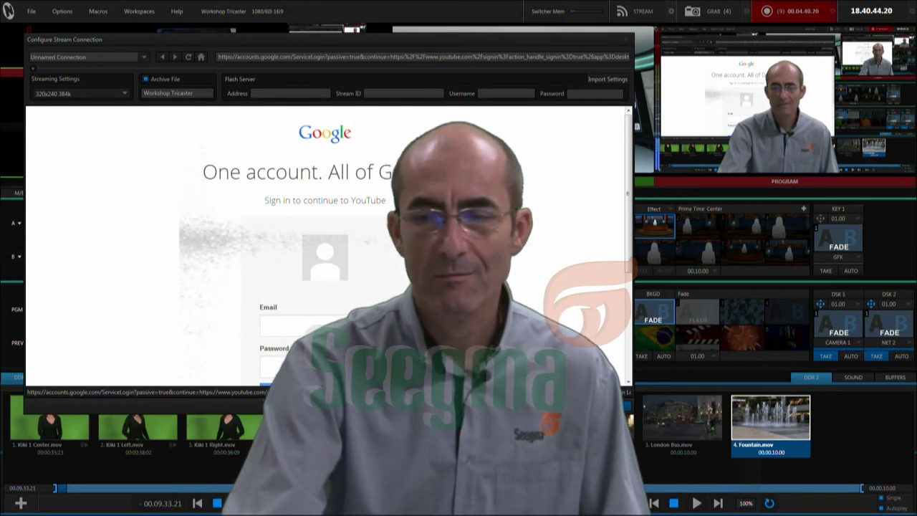
key(Escape)
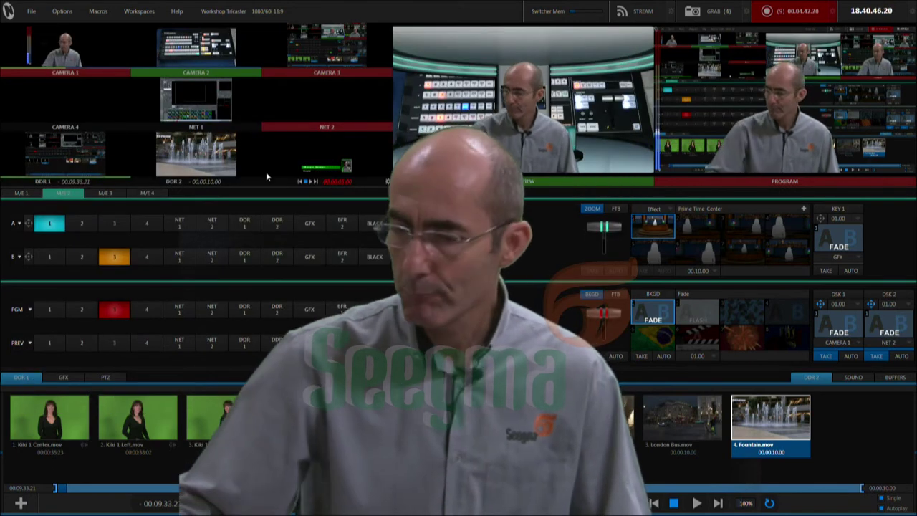